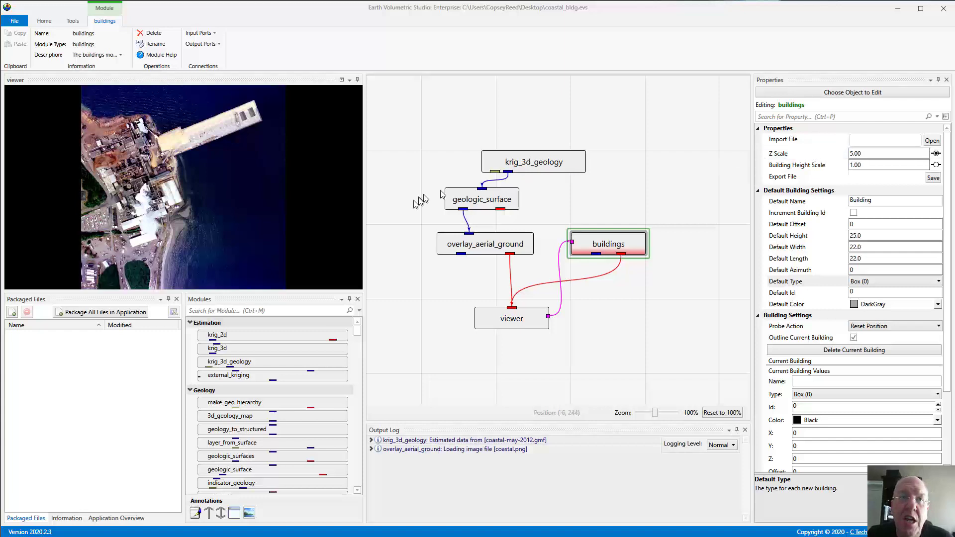
Step: Examine the coastal aerial overlay and its waterfront buildings from several angles and zoom levels
left_click_drag(244, 204, 231, 65)
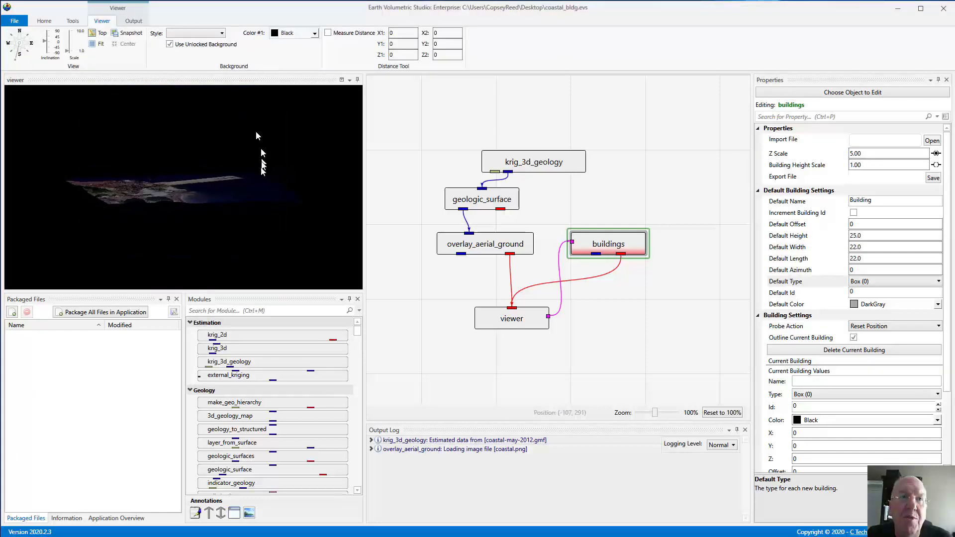
scroll(258, 164, "up", 5)
left_click_drag(255, 184, 165, 255)
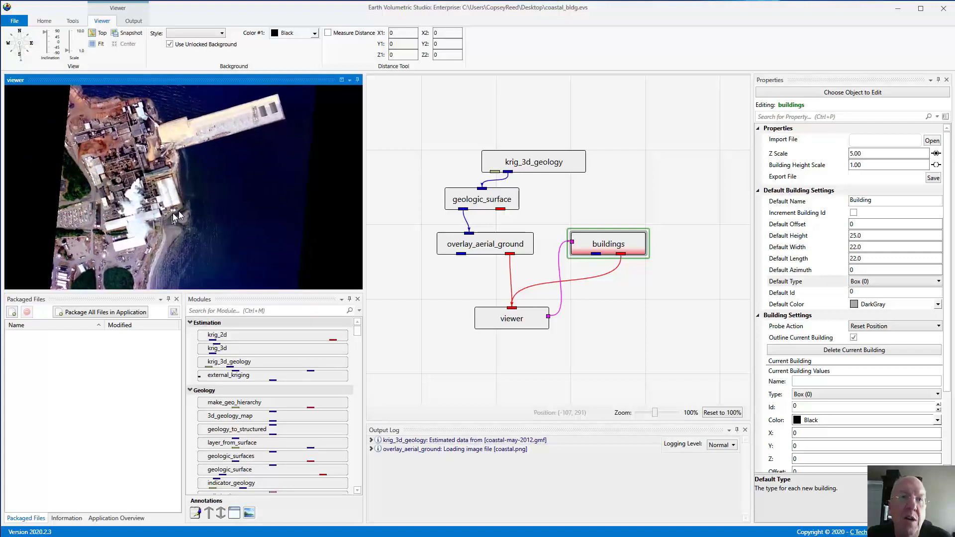
scroll(182, 208, "up", 3)
scroll(154, 210, "up", 2)
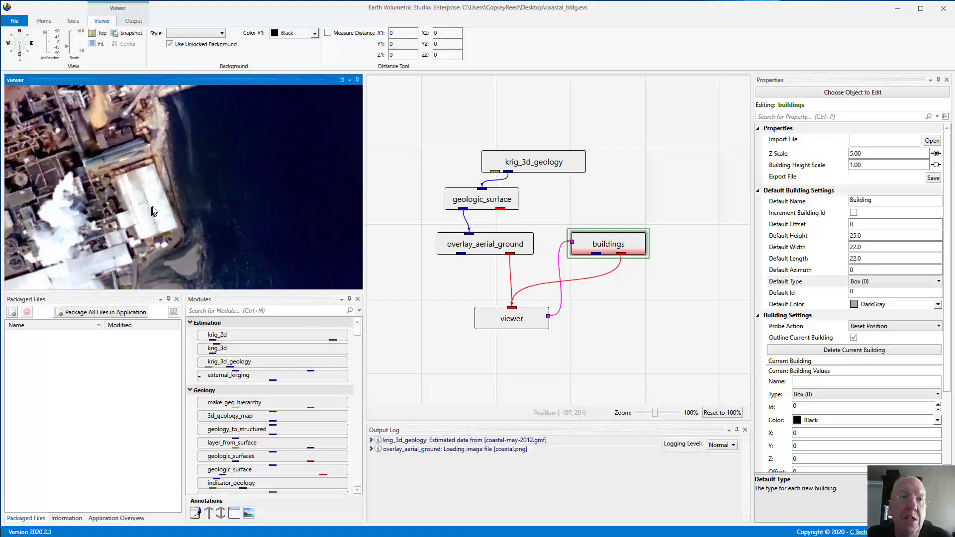
left_click_drag(151, 207, 160, 157)
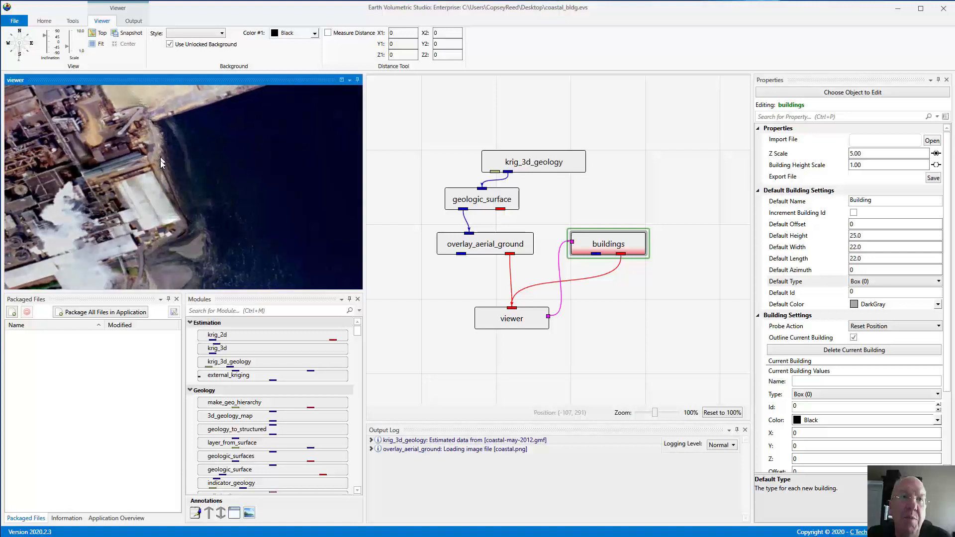
left_click_drag(134, 243, 166, 196)
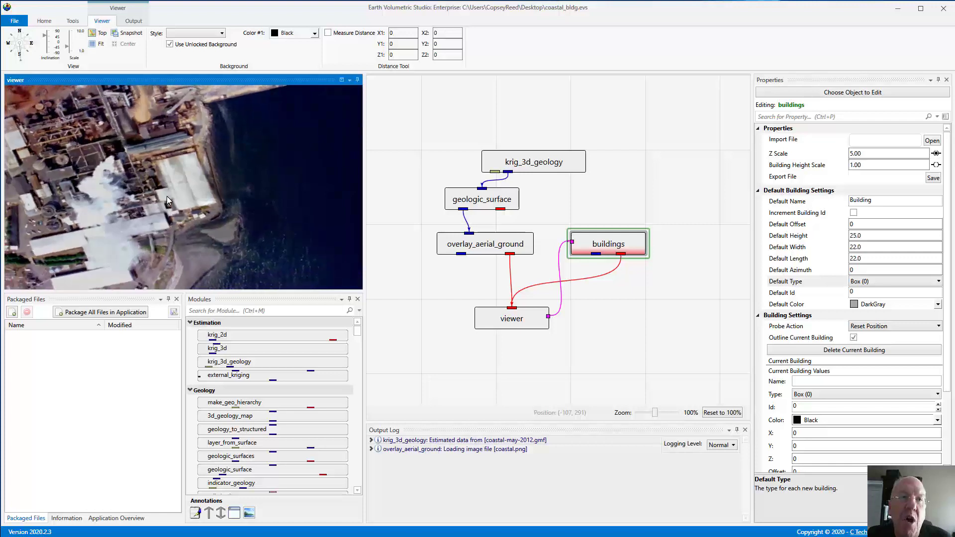
scroll(191, 194, "down", 5)
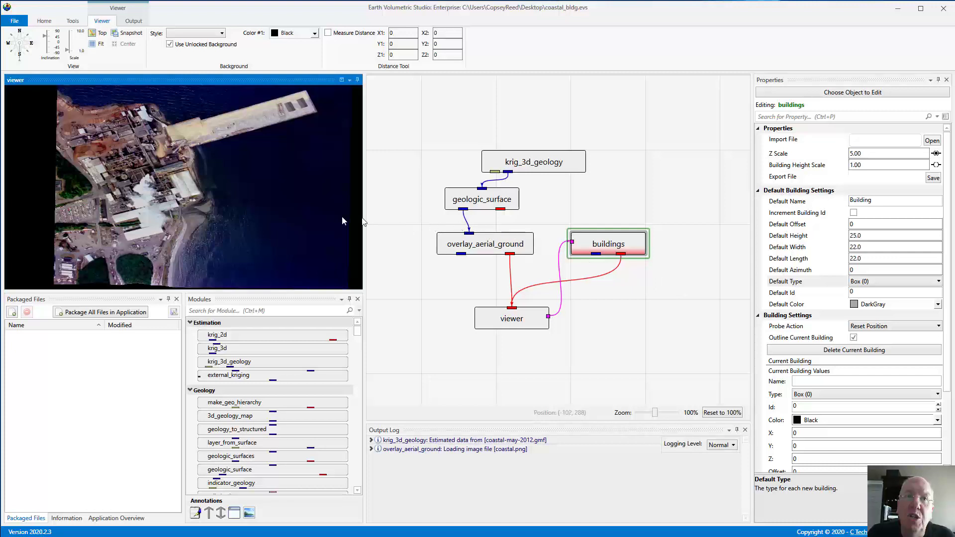
mouse_move(278, 213)
left_mouse_down()
mouse_move(296, 204)
mouse_move(283, 213)
left_mouse_up()
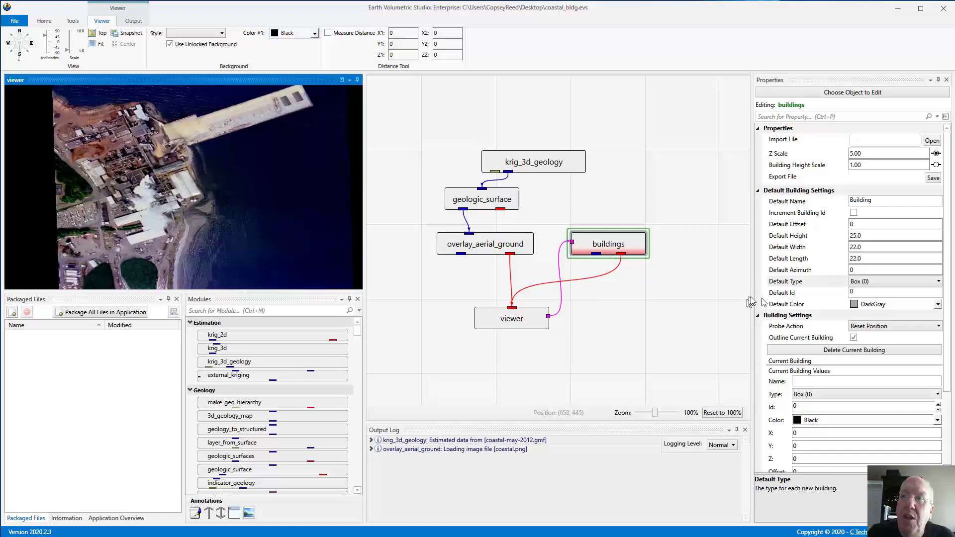
Step: Set the probe action of the buildings module to None
left_click(869, 328)
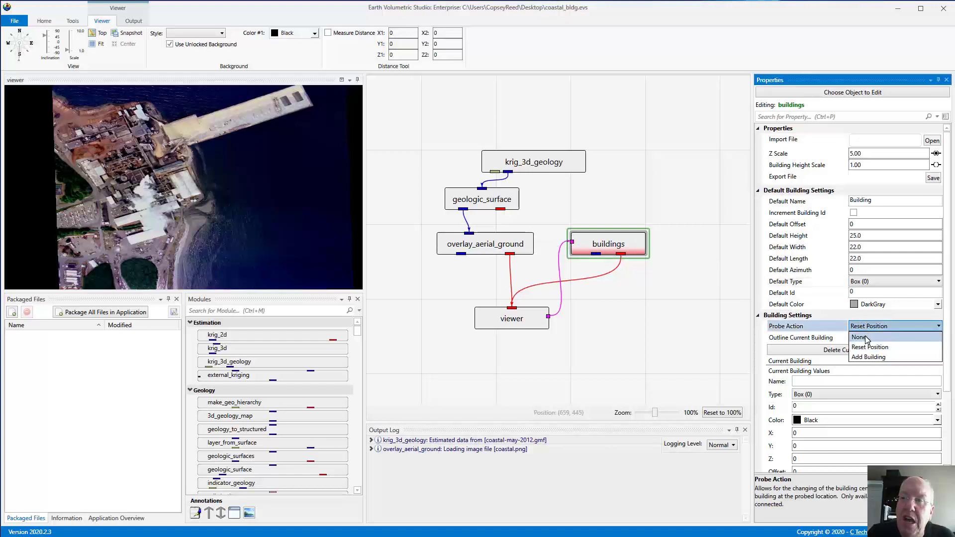
left_click(865, 337)
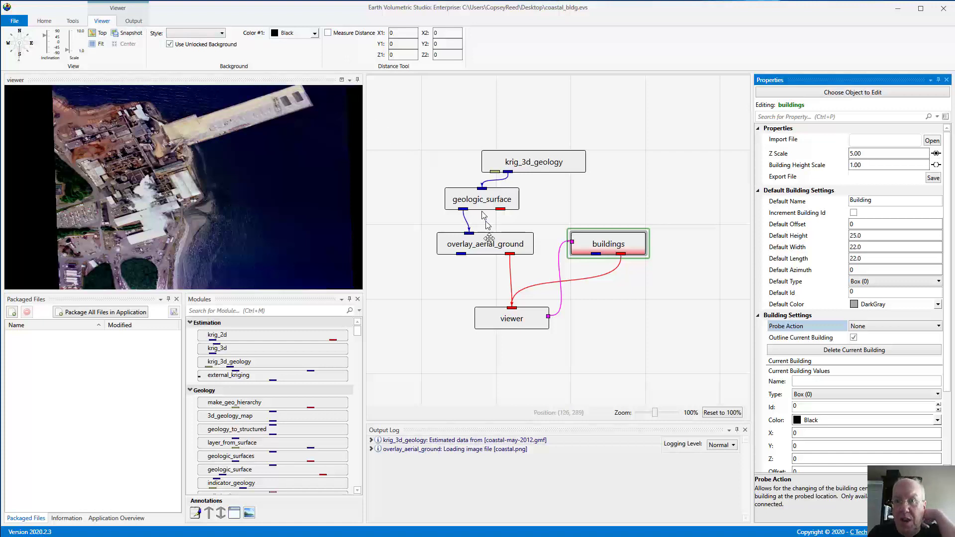
left_click(598, 243)
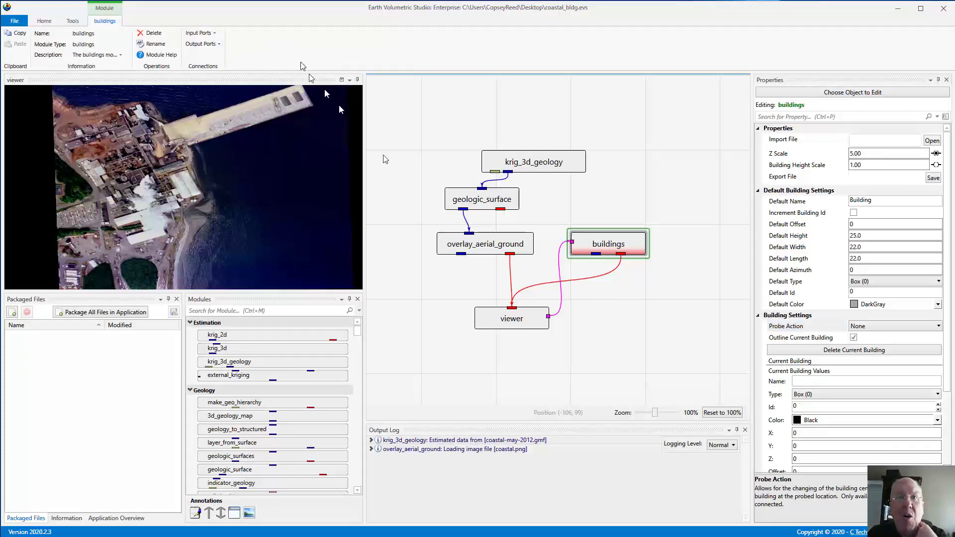
Step: Inspect the industrial buildings in the aerial image up close, ending on the white-roofed building beside the shoreline
left_click(185, 83)
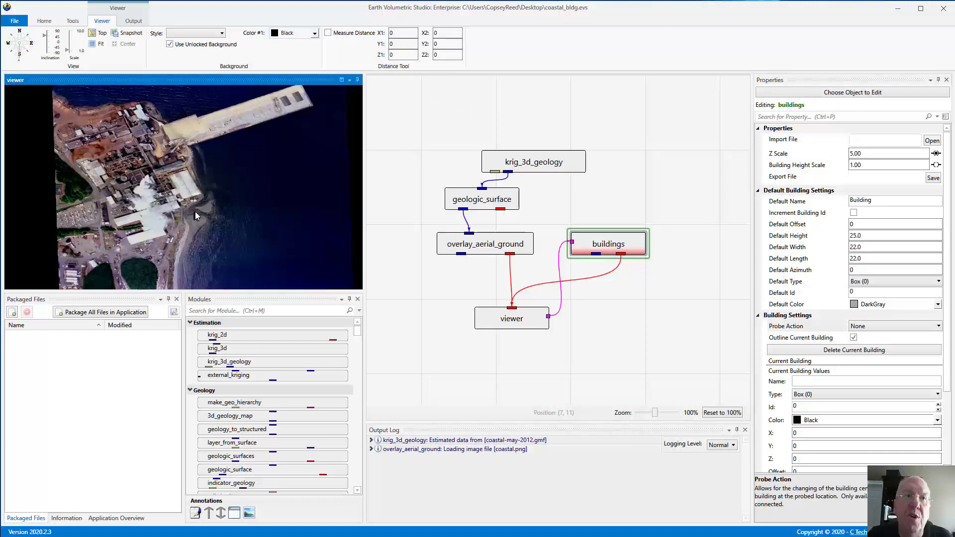
left_click_drag(195, 211, 232, 174)
scroll(254, 194, "up", 5)
left_click_drag(212, 173, 334, 182)
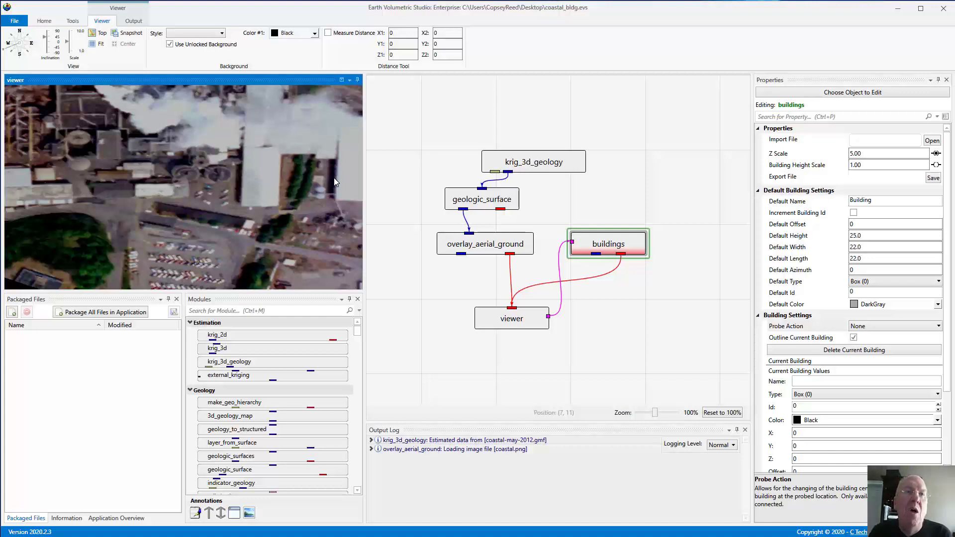
left_click(43, 21)
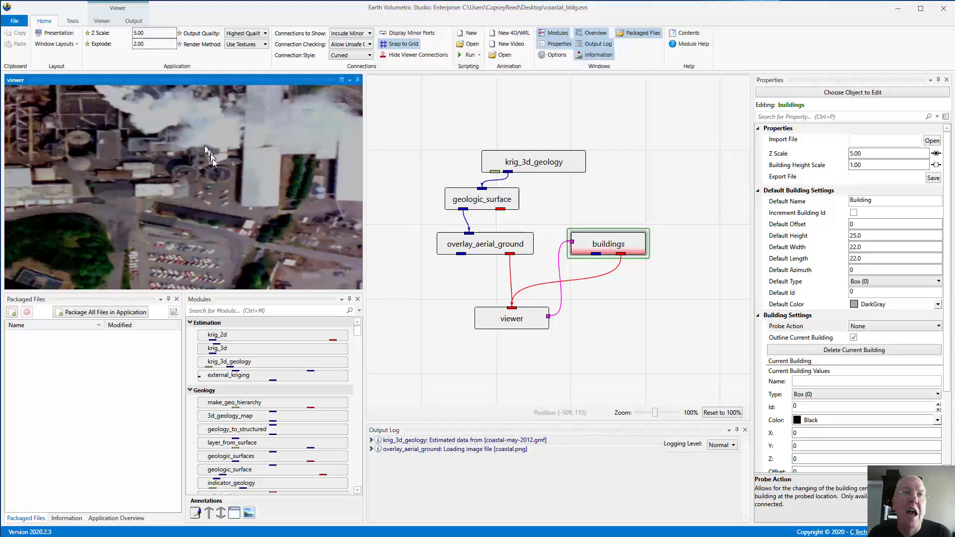
left_click_drag(205, 171, 106, 185)
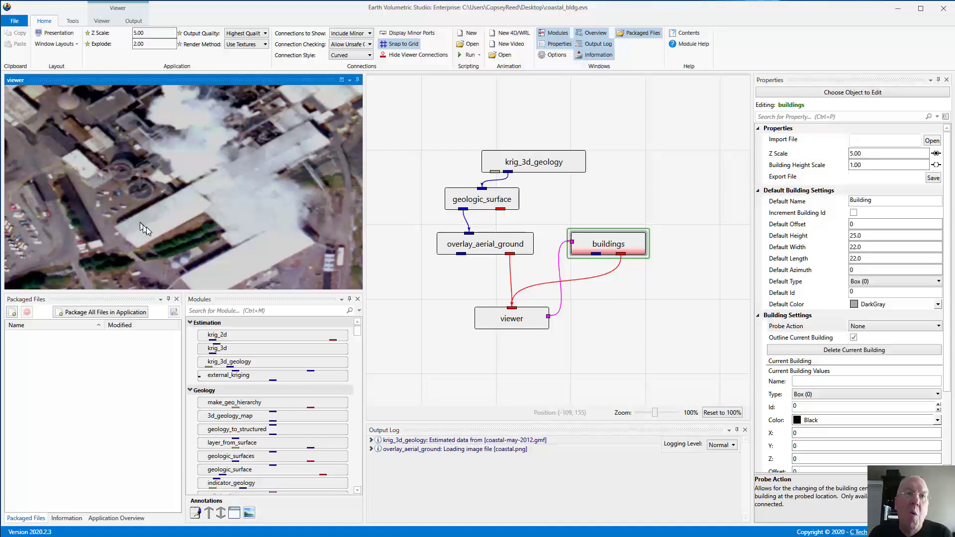
left_click_drag(148, 204, 167, 168)
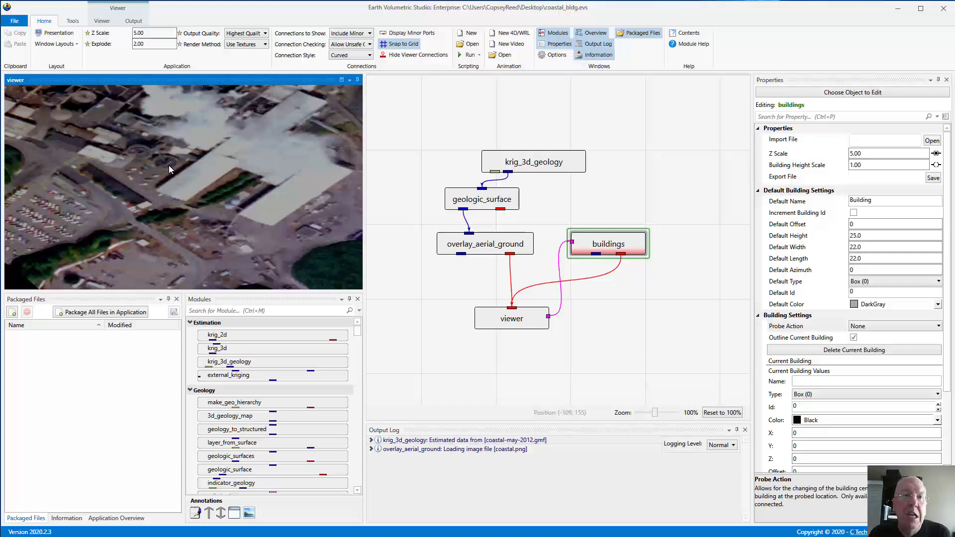
left_click_drag(168, 166, 133, 207)
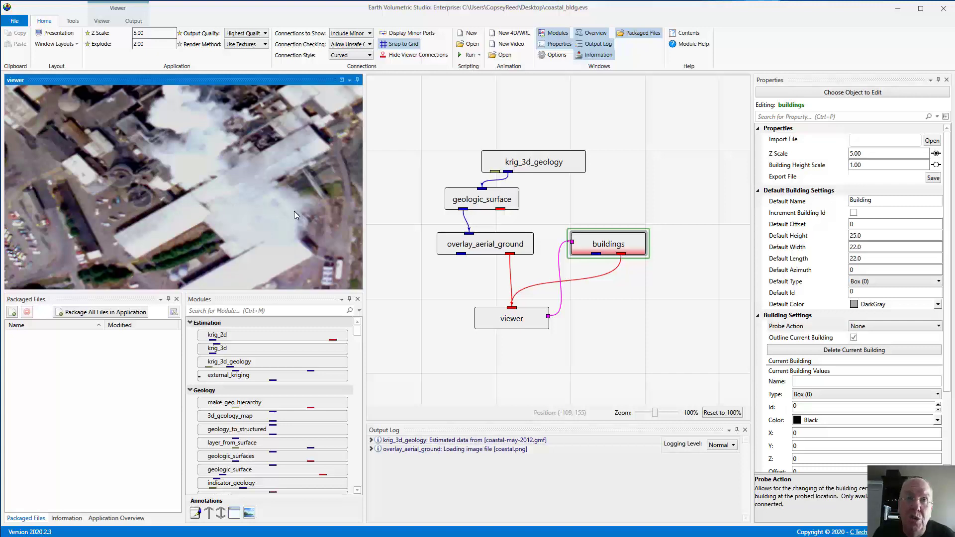
left_click_drag(297, 208, 312, 187)
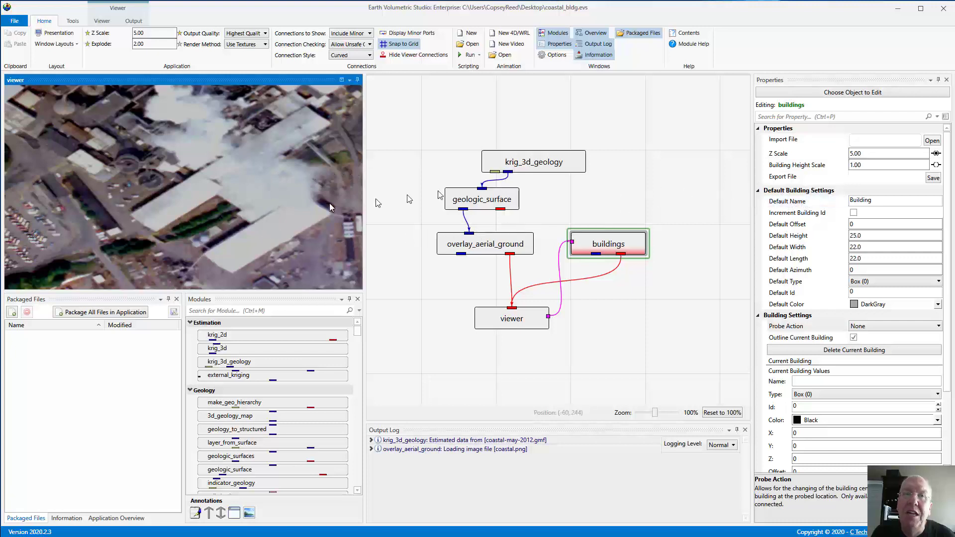
mouse_move(244, 216)
left_mouse_down()
mouse_move(257, 203)
mouse_move(227, 219)
left_mouse_up()
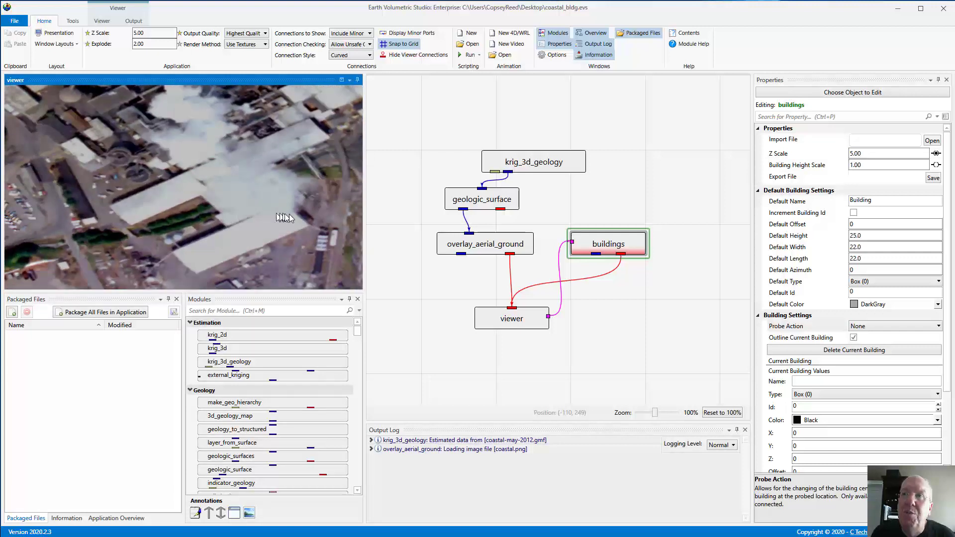
left_click_drag(234, 249, 240, 243)
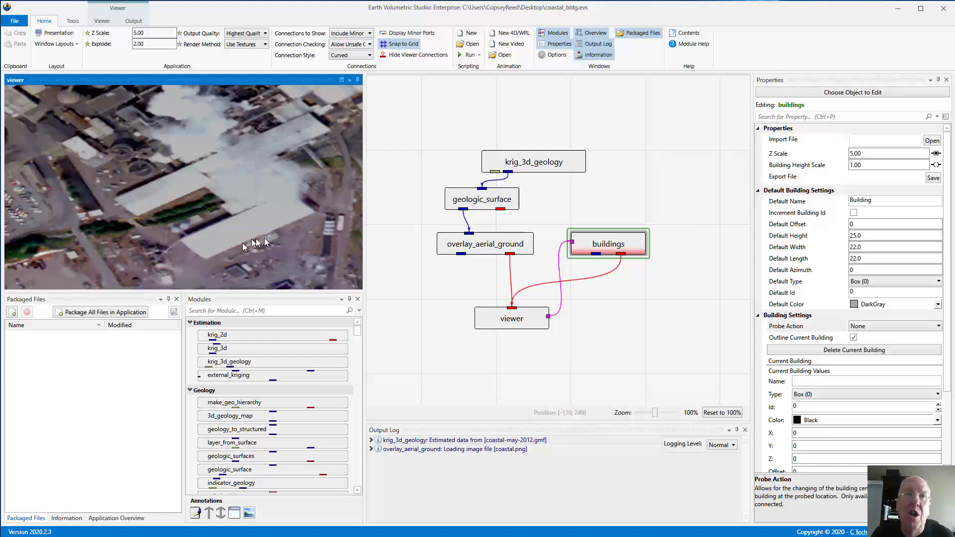
left_click_drag(261, 237, 231, 237)
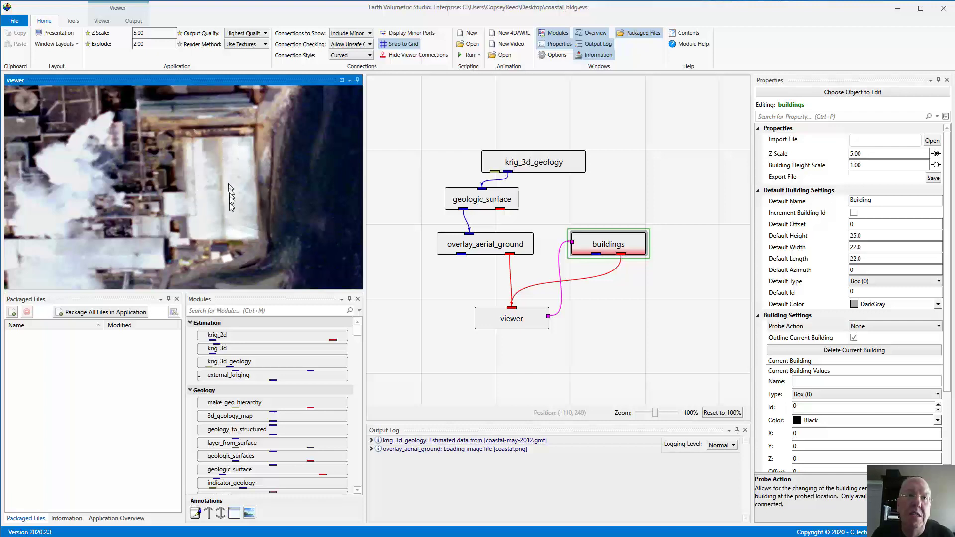
mouse_move(227, 242)
left_mouse_down()
mouse_move(229, 220)
mouse_move(222, 247)
left_mouse_up()
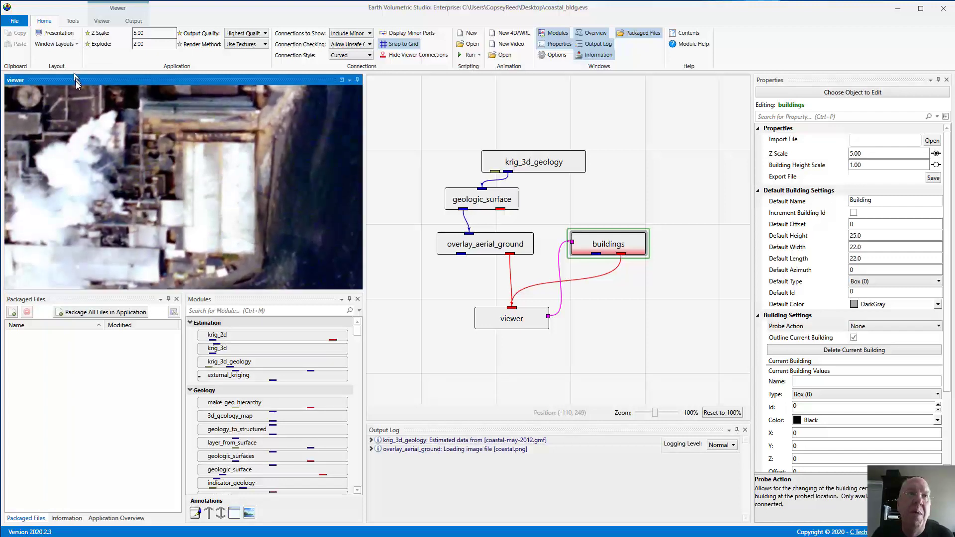
Step: Measure the long, shore-facing side of the white-roofed building from corner to corner and widen the distance read-out for reading
left_click(102, 22)
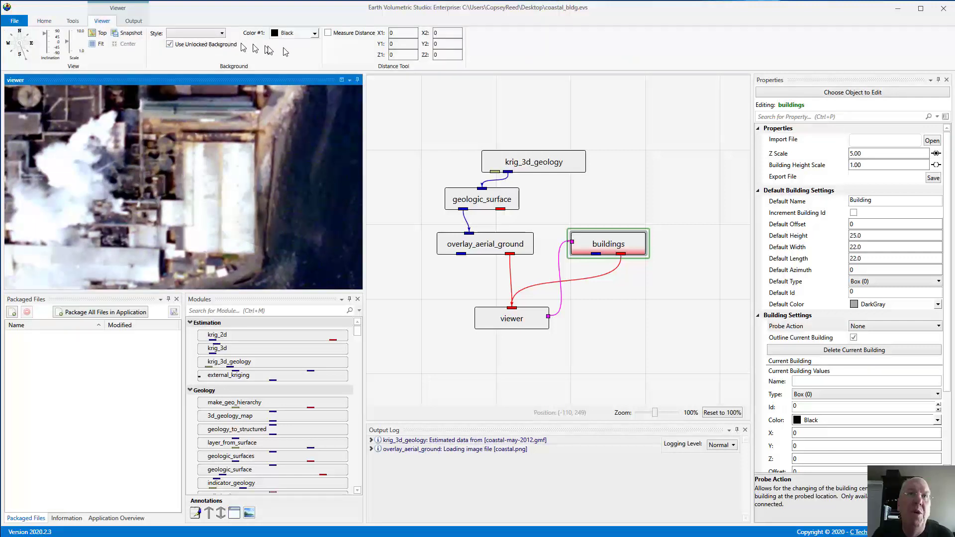
left_click(328, 33)
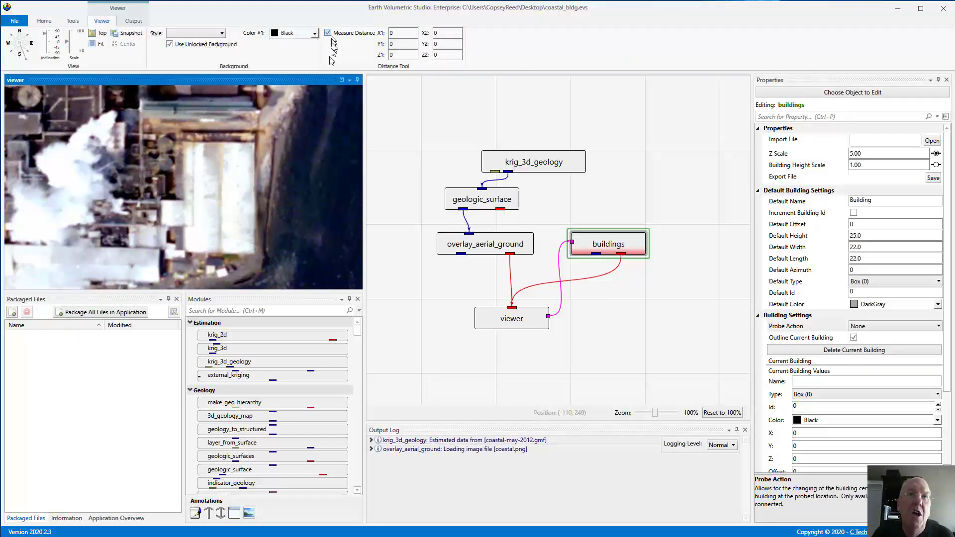
left_click(255, 142, "ctrl")
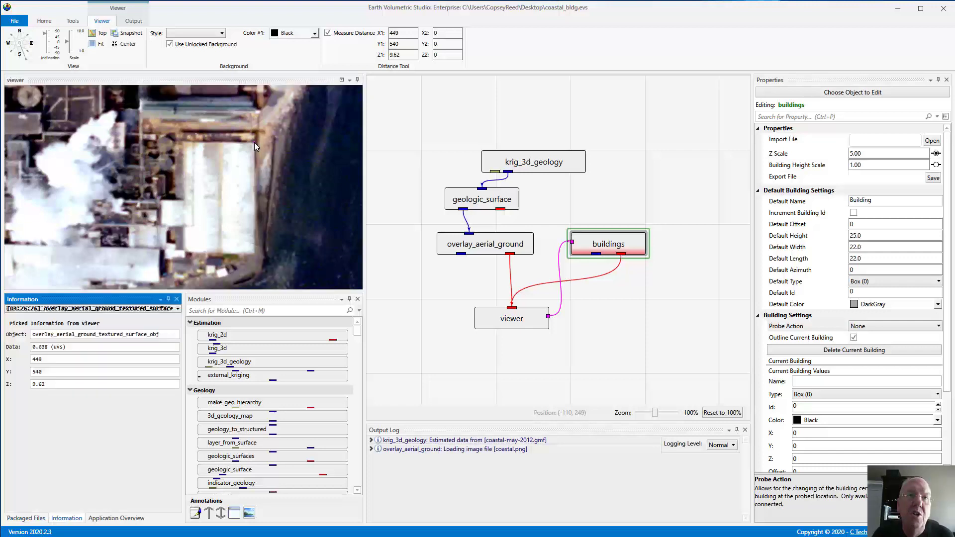
left_click(254, 255, "ctrl")
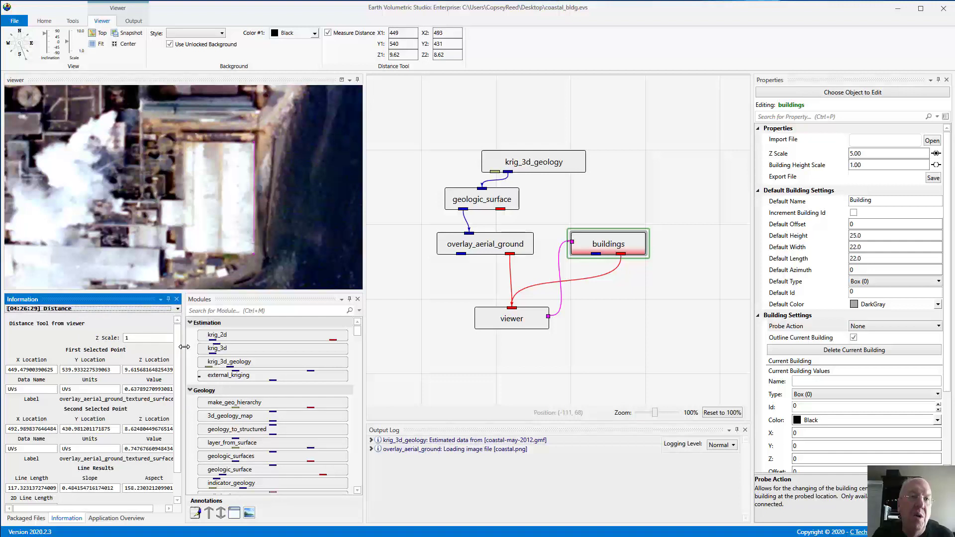
left_click_drag(184, 346, 244, 346)
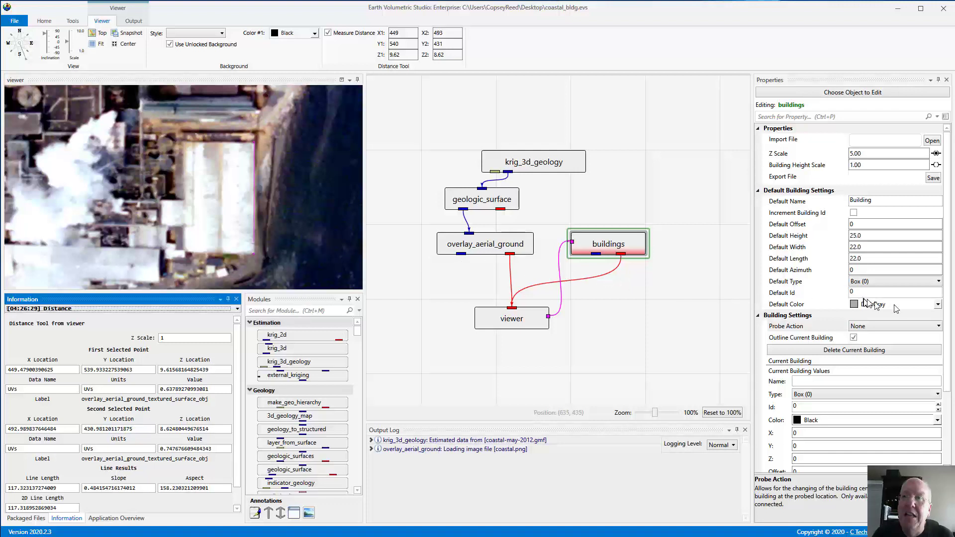
Step: Review the default color and default type choices for new buildings, choosing Box (0) as the type
left_click(937, 305)
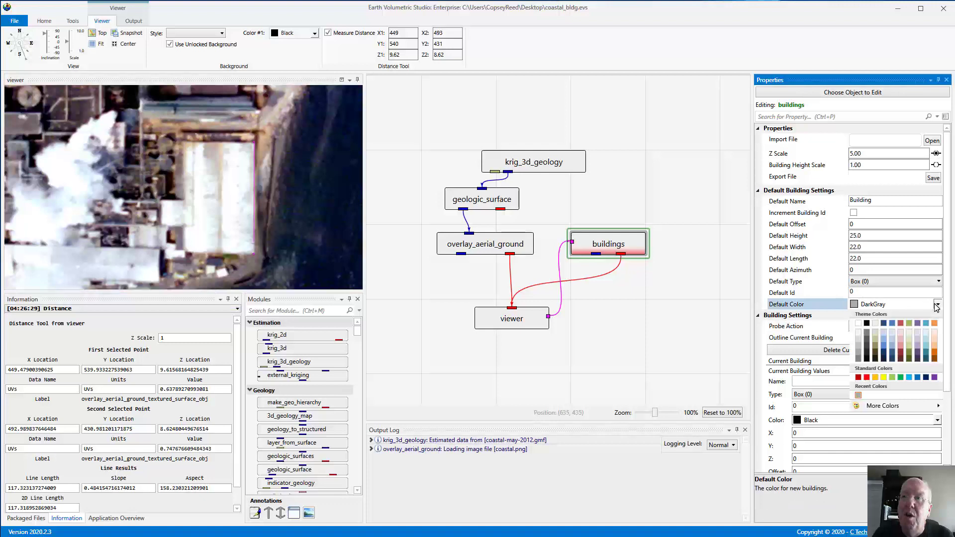
left_click(828, 292)
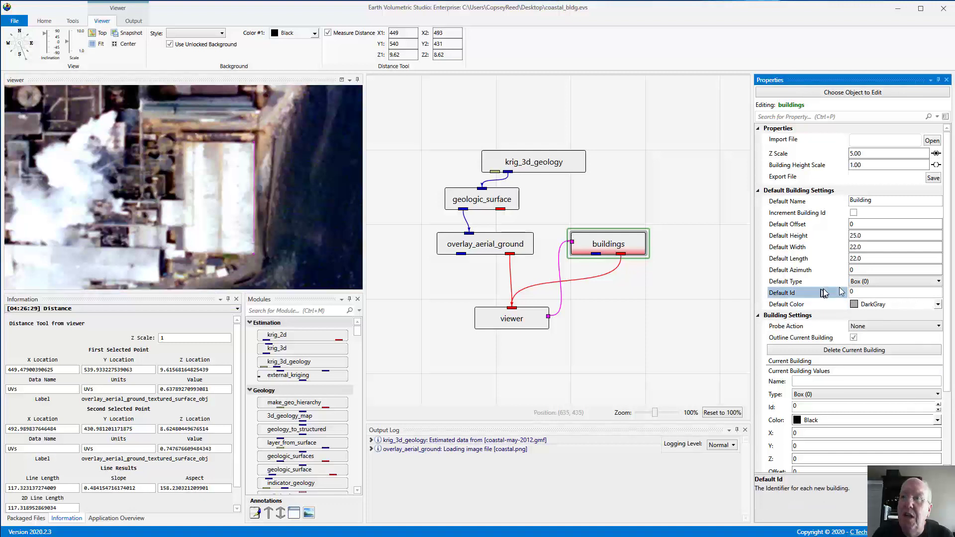
left_click(940, 284)
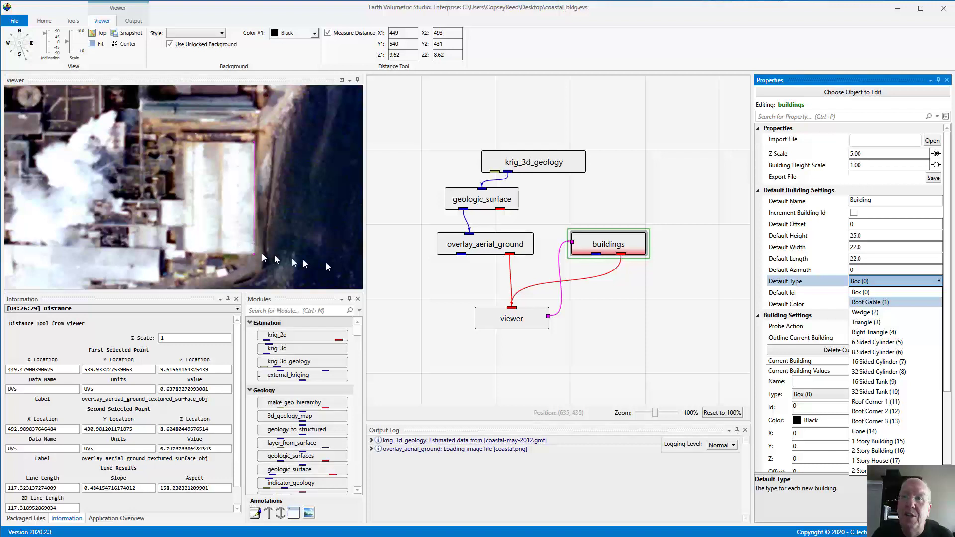
left_click(858, 293)
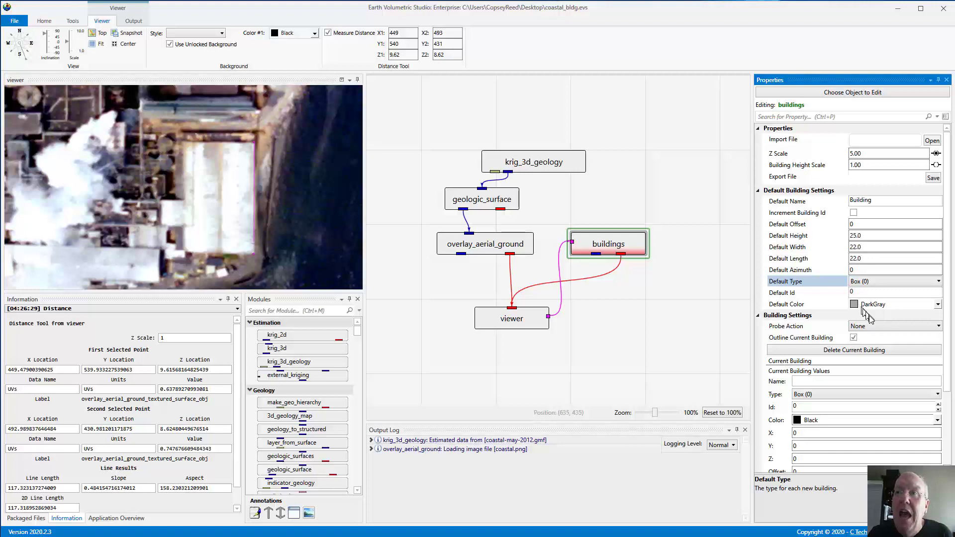
Step: Turn off distance measuring, set the probe action to Add Building, and place a default box on the white-roofed building
left_click(332, 36)
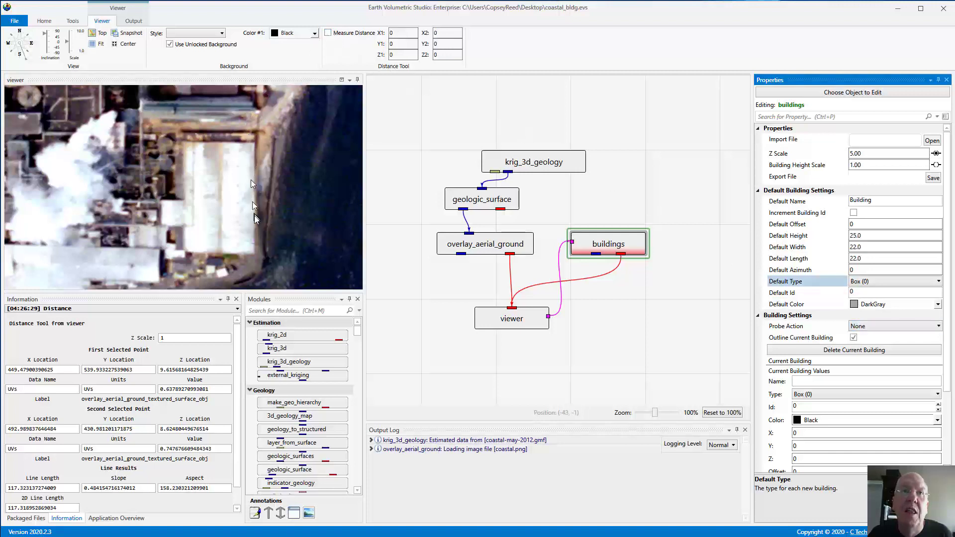
left_click(875, 327)
left_click(862, 357)
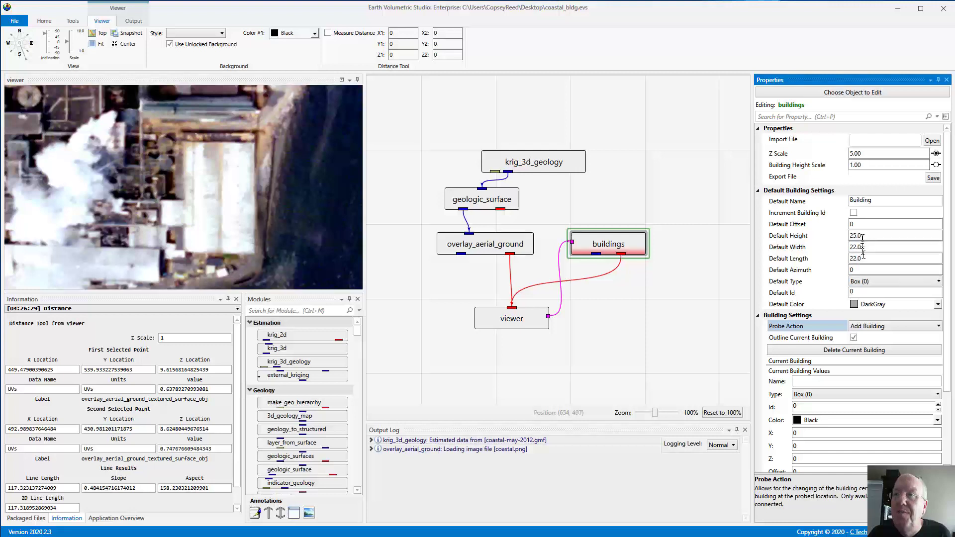
left_click(239, 201, "ctrl")
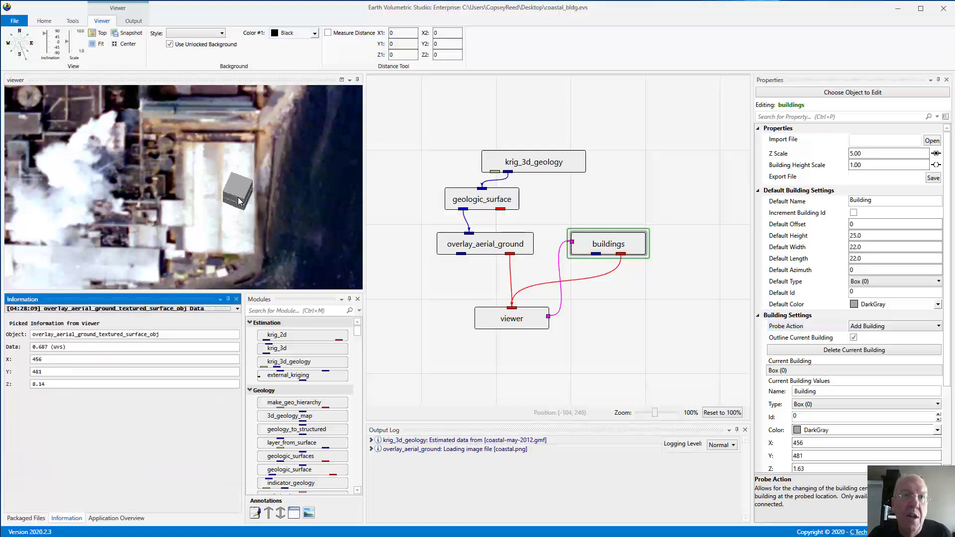
mouse_move(221, 216)
left_mouse_down()
mouse_move(199, 170)
mouse_move(222, 187)
mouse_move(219, 201)
left_mouse_up()
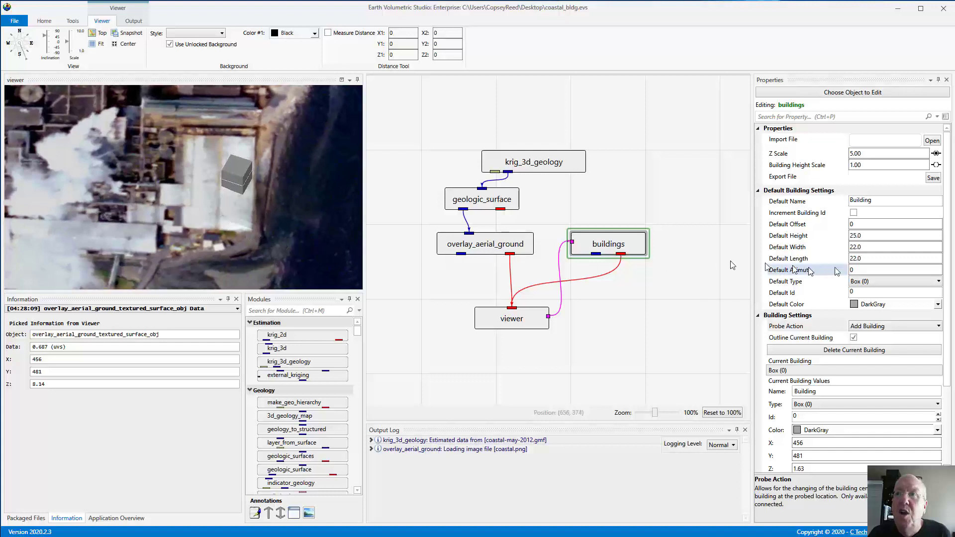
Step: Set the default building width to 117 and the placed box's own width to 117.3
left_click(868, 247)
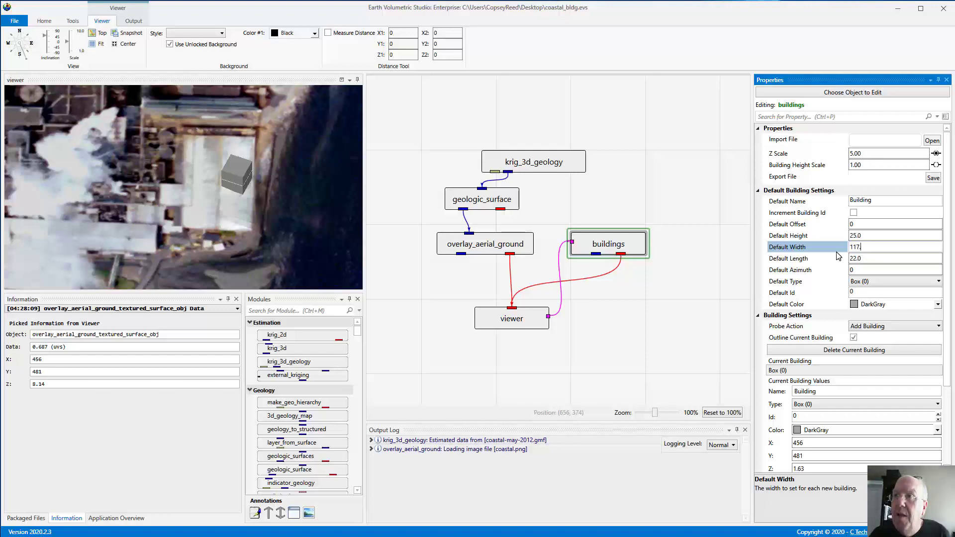
left_click(653, 222)
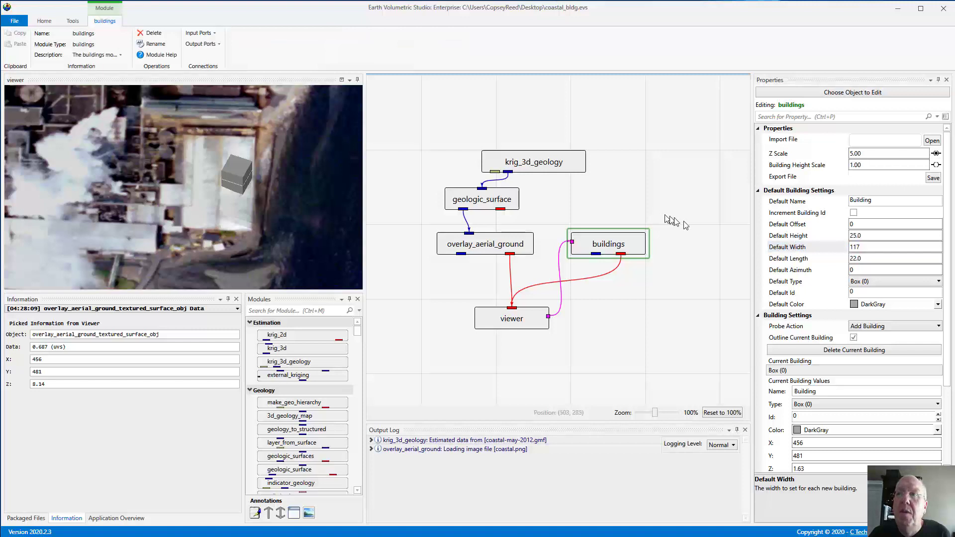
left_click_drag(949, 288, 949, 365)
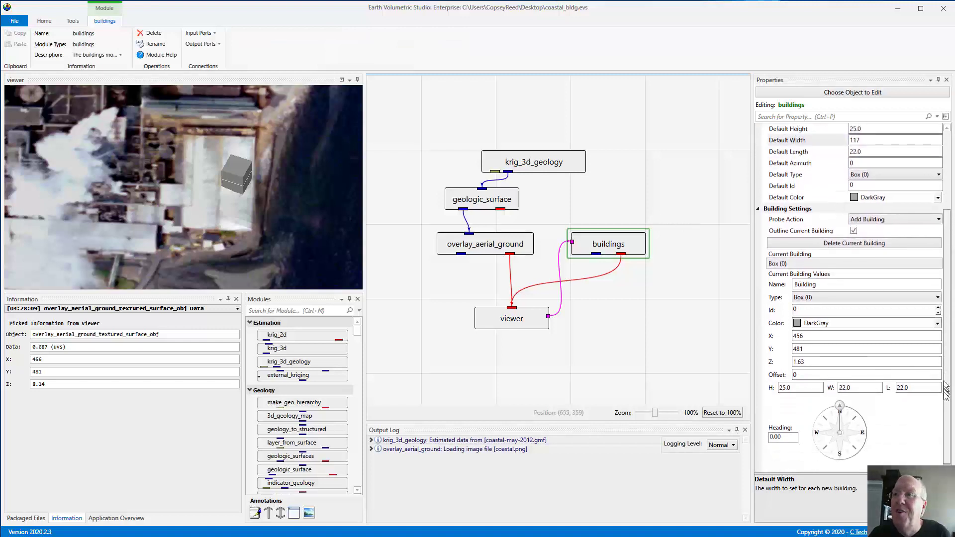
left_click_drag(855, 388, 842, 388)
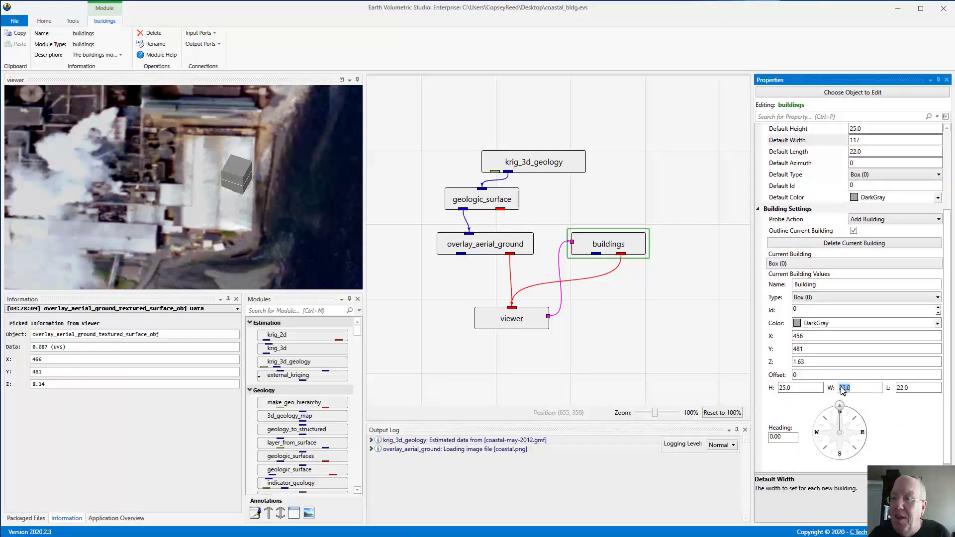
type("117.3")
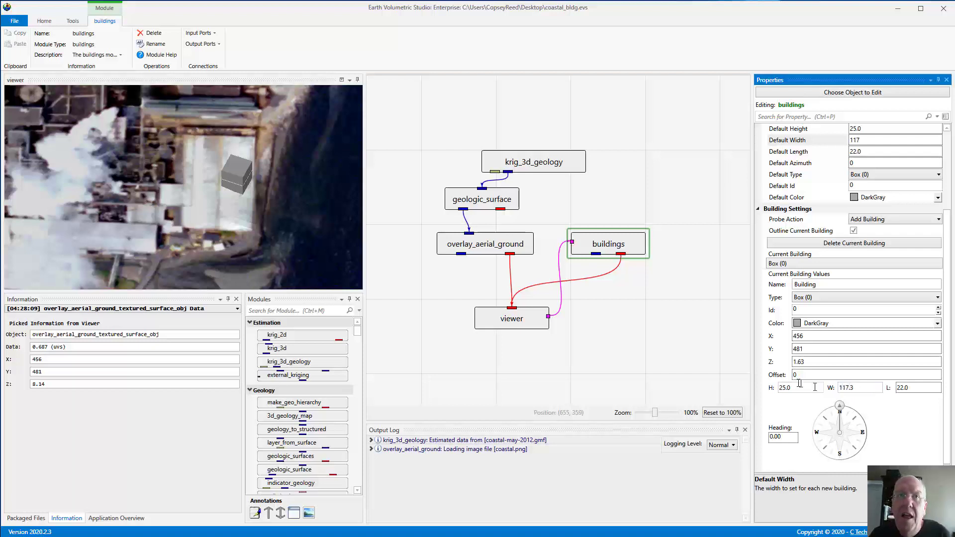
left_click(799, 386)
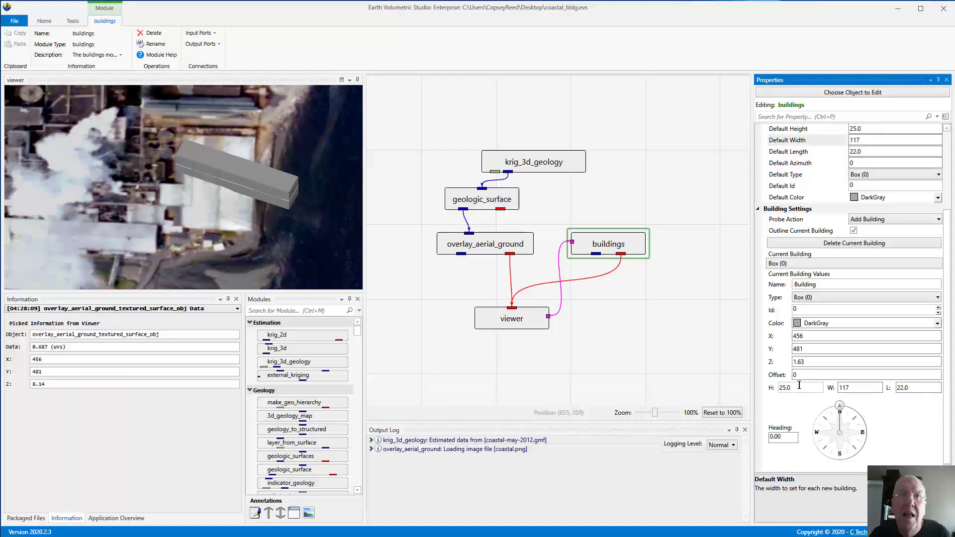
Step: Set the placed box's length to 33 and its height to 10
left_click_drag(288, 219, 305, 266)
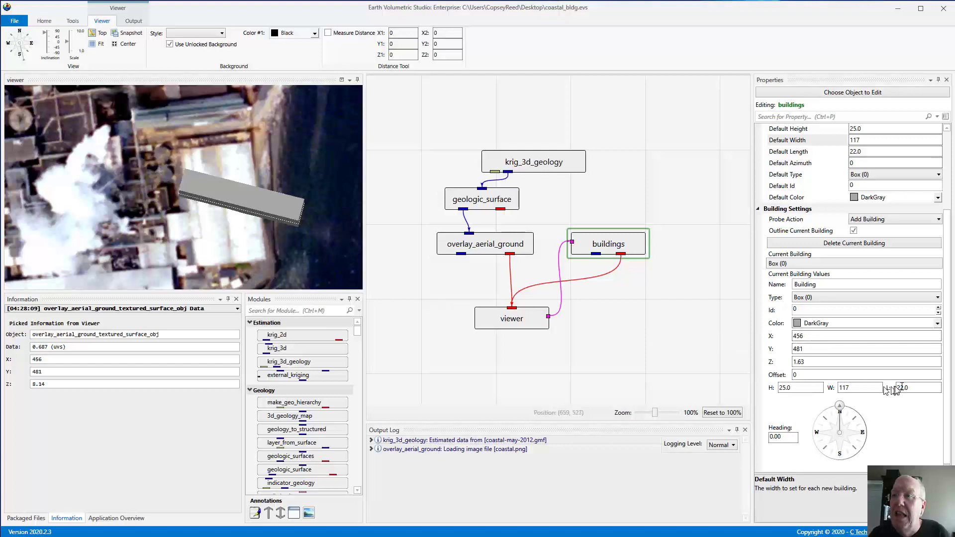
left_click_drag(916, 387, 886, 392)
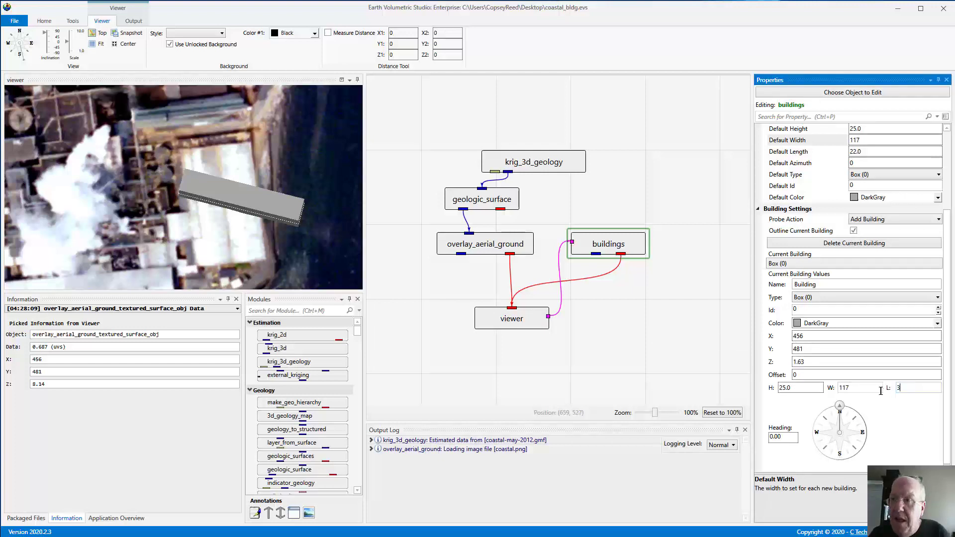
left_click_drag(809, 389, 762, 387)
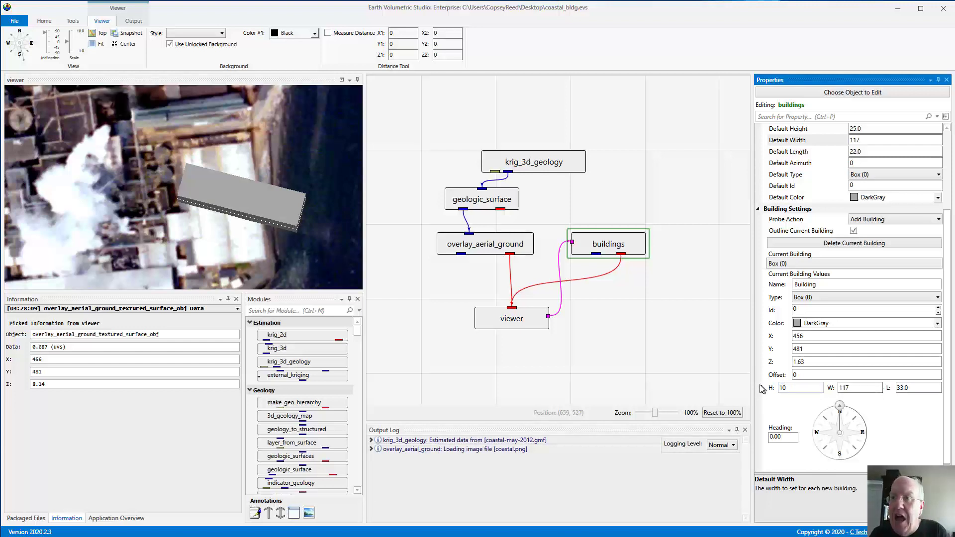
type("10")
left_click(691, 353)
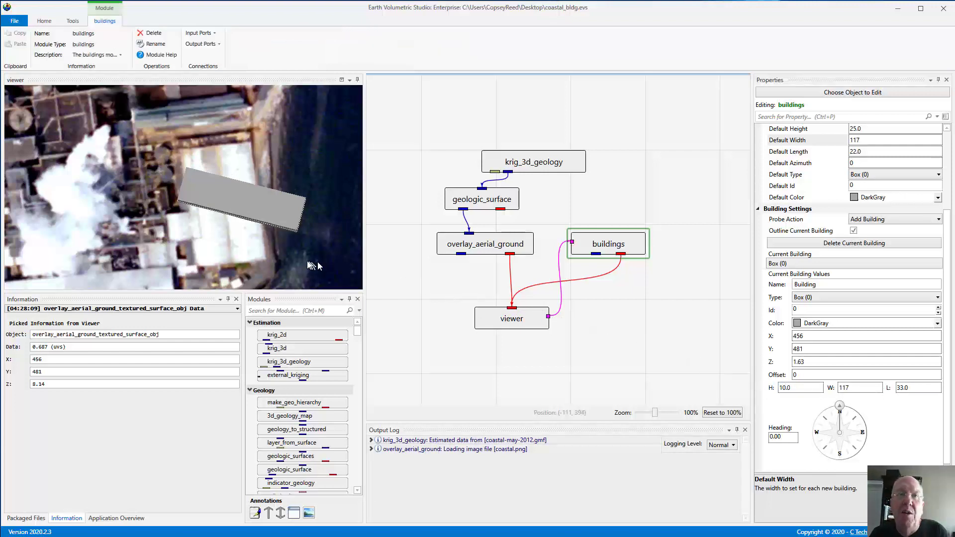
Step: Rotate the box to a heading of about 67.8 degrees so its long side runs parallel to the white-roofed building
mouse_move(313, 266)
left_mouse_down()
mouse_move(259, 257)
mouse_move(298, 261)
left_mouse_up()
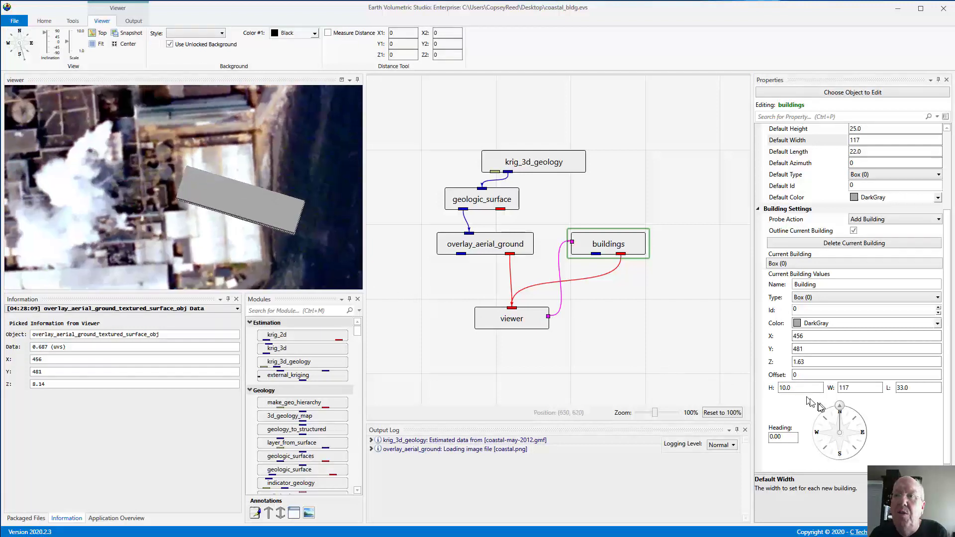
left_click_drag(840, 406, 868, 424)
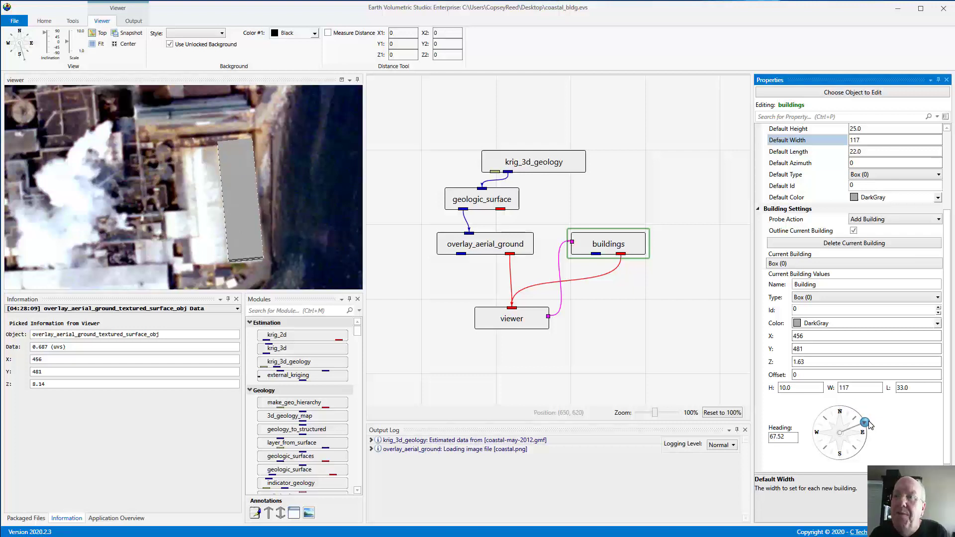
left_click_drag(868, 421, 940, 389)
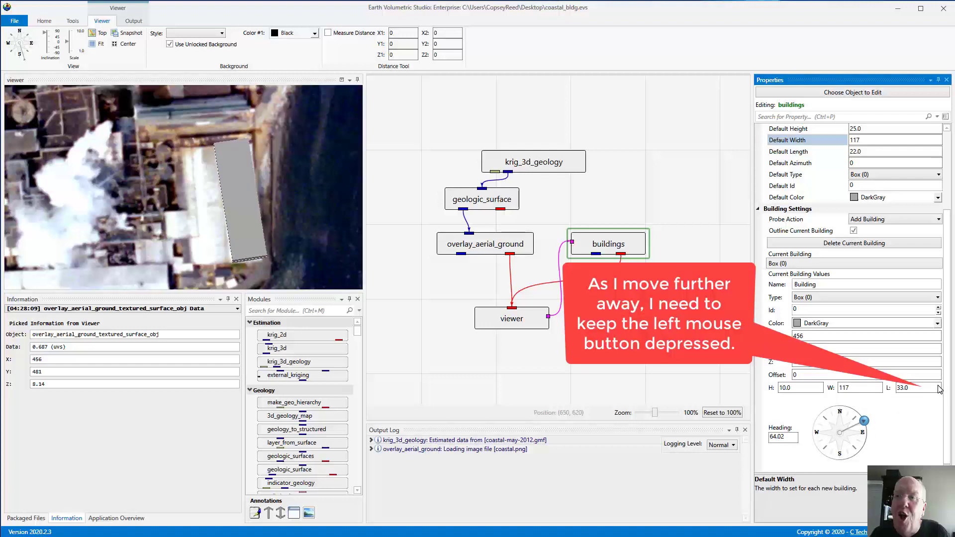
left_click_drag(940, 390, 944, 394)
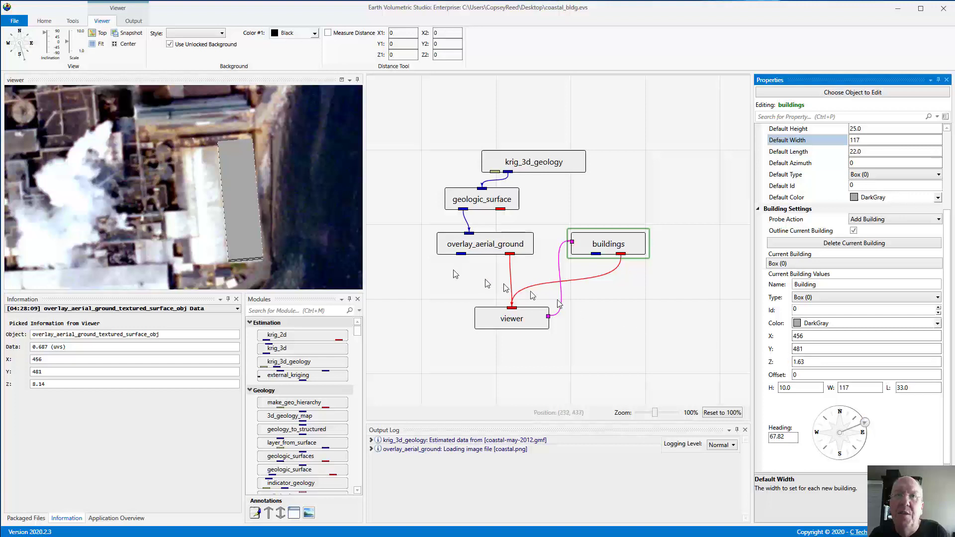
Step: Check from a low angle how the box sits on the terrain and lower its base elevation to Z 1.00
left_click_drag(206, 202, 49, 114)
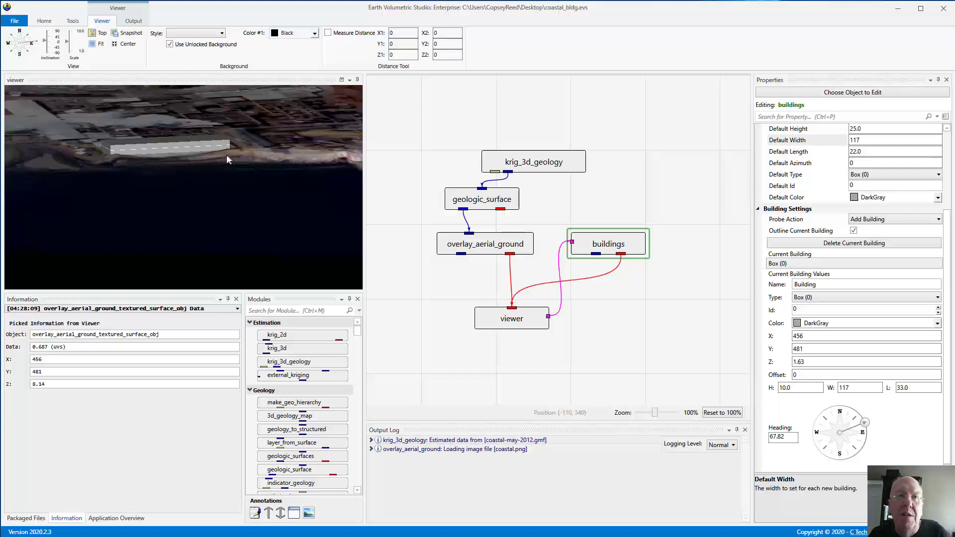
left_click_drag(228, 154, 221, 176)
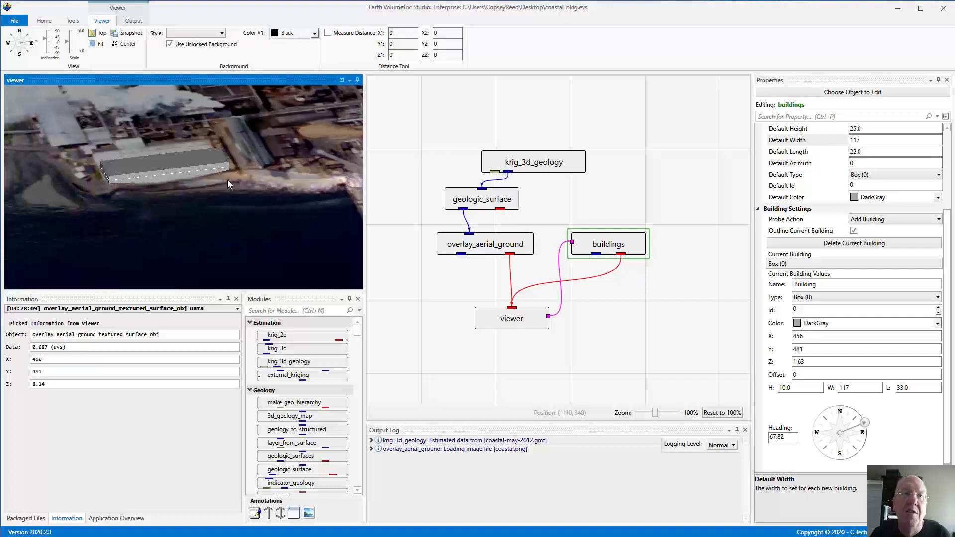
left_click_drag(226, 175, 219, 198)
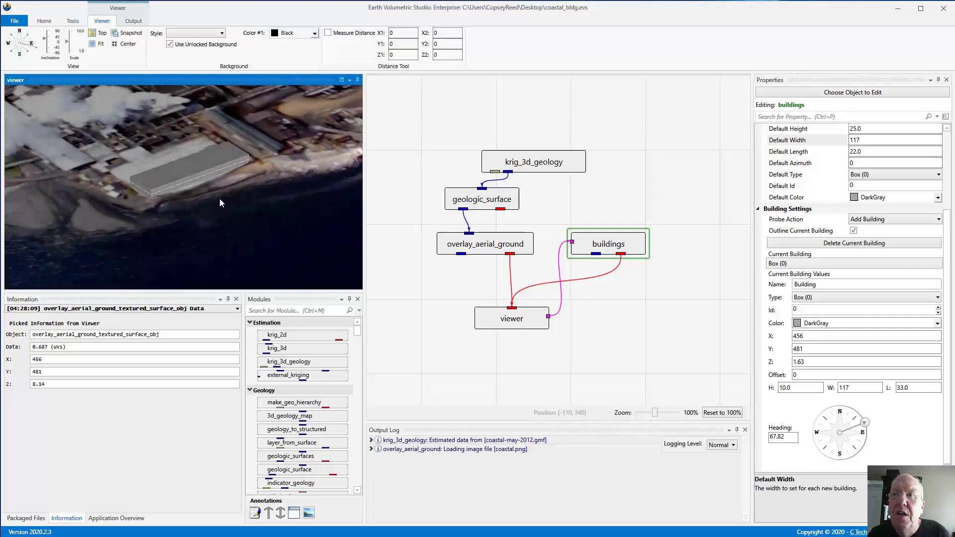
double_click(800, 363)
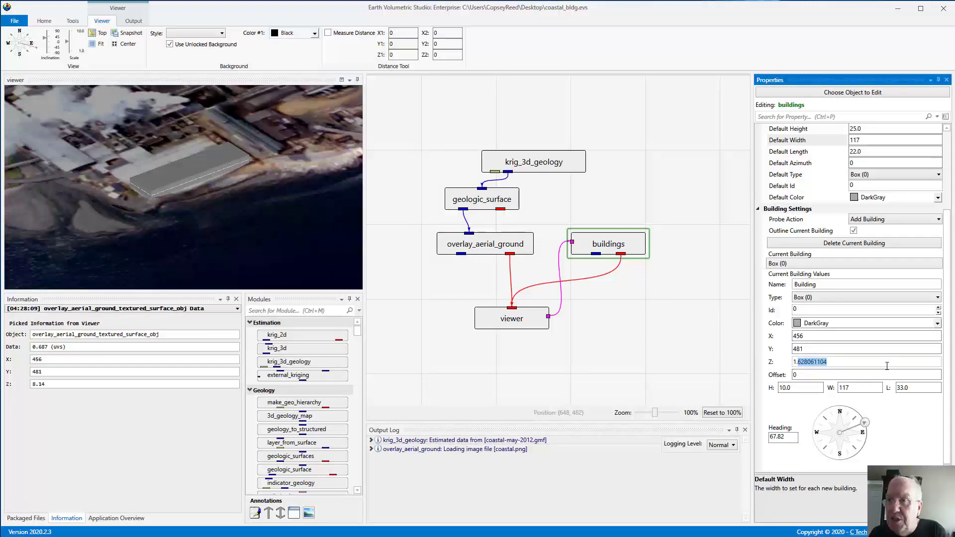
type("0")
left_click(704, 333)
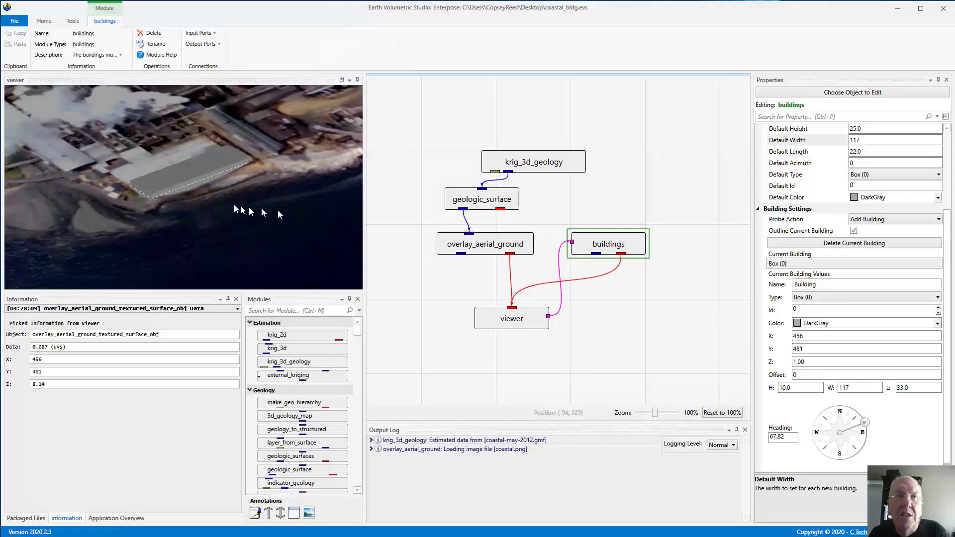
left_click_drag(278, 210, 234, 182)
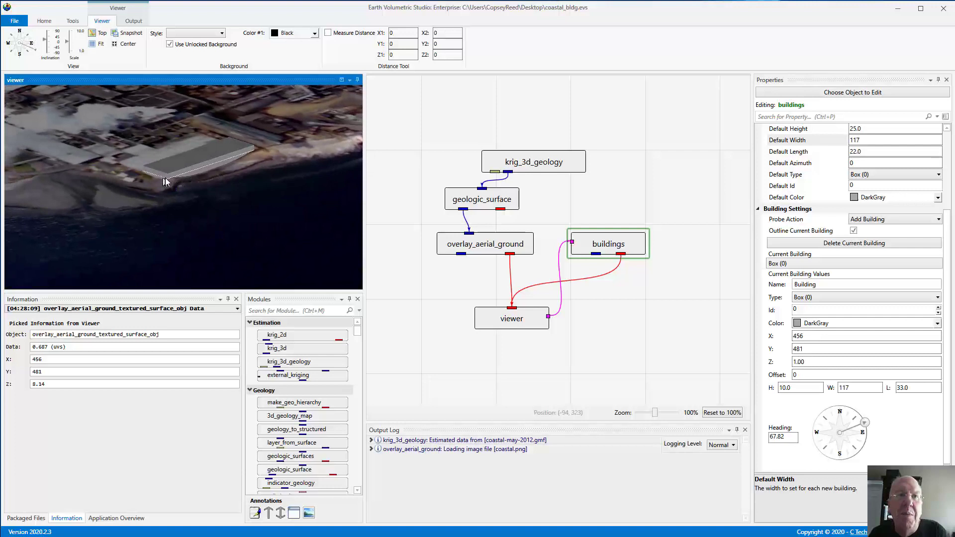
Step: Look straight down on the building again and trim the box's width to 117
left_click_drag(166, 181, 264, 223)
left_click_drag(263, 228, 273, 291)
left_click_drag(258, 194, 276, 217)
right_click_drag(276, 217, 271, 201)
scroll(272, 201, "up", 2)
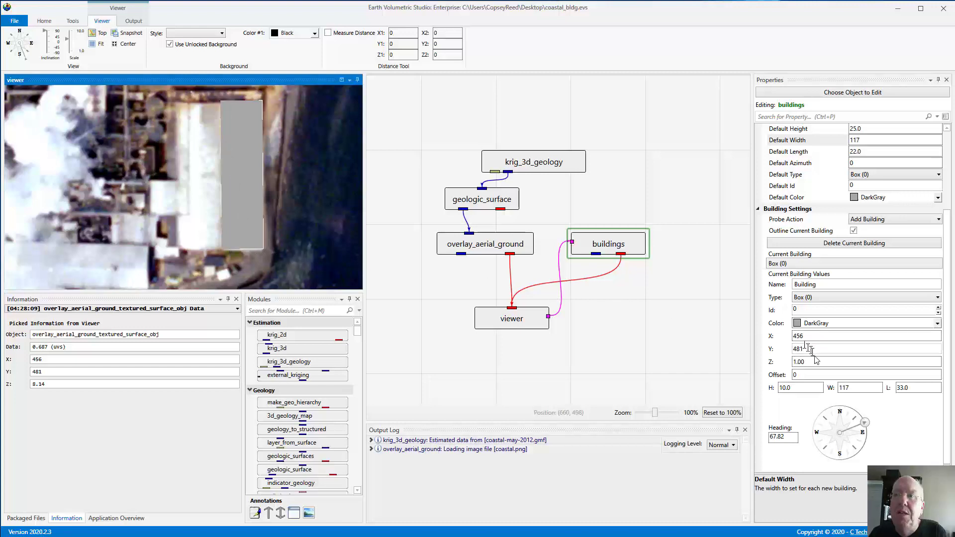
left_click(850, 388)
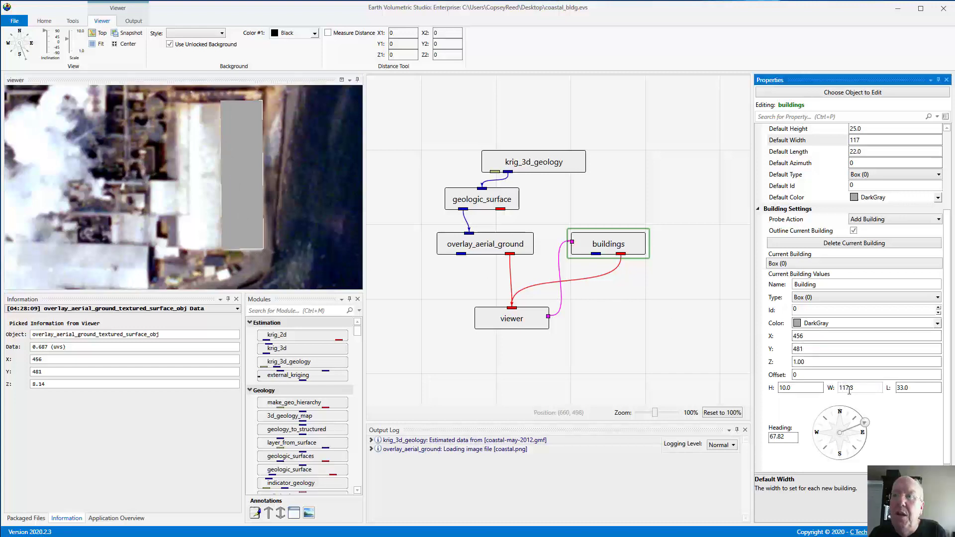
key("Delete")
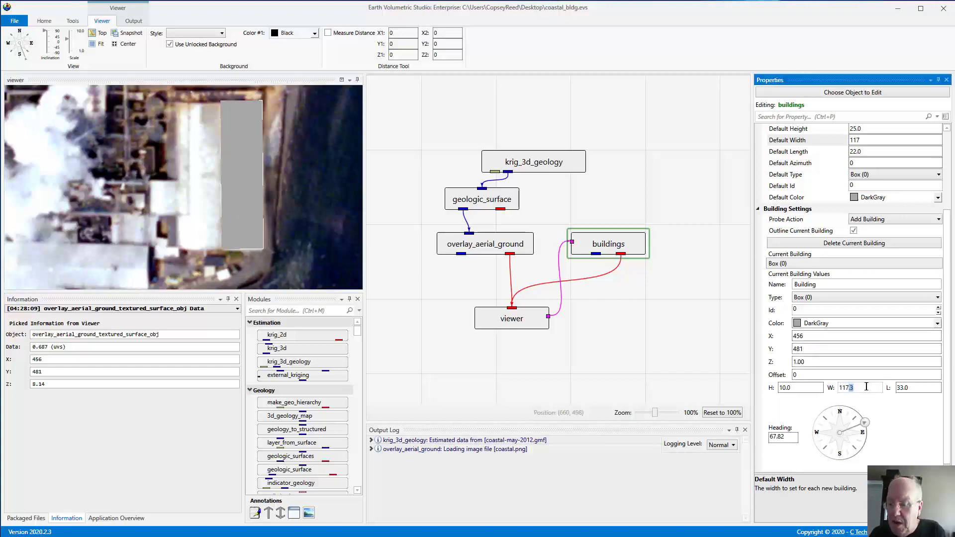
left_click(690, 349)
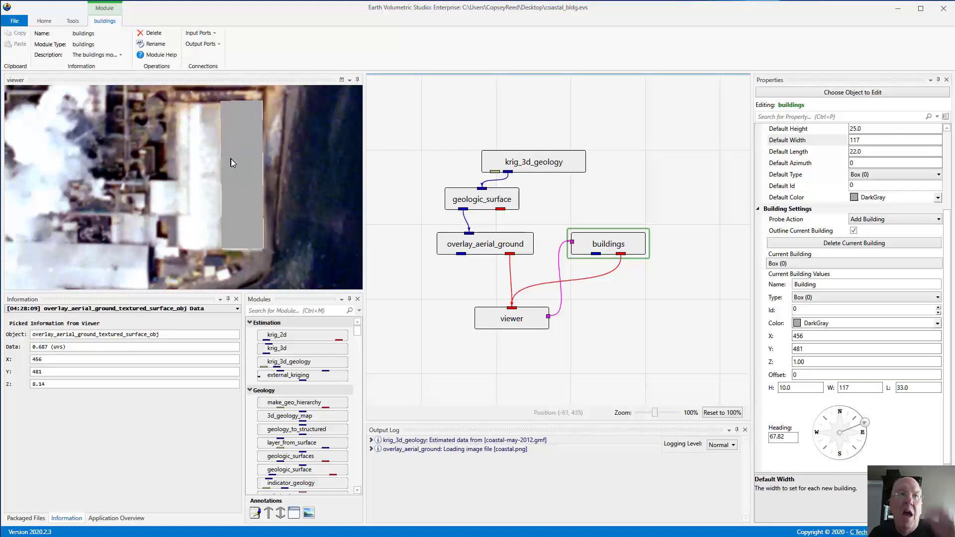
Step: Set the probe action to Reset Position and re-probe the roof centre until the box fits its footprint, at about X 457, Y 479
left_click(288, 168)
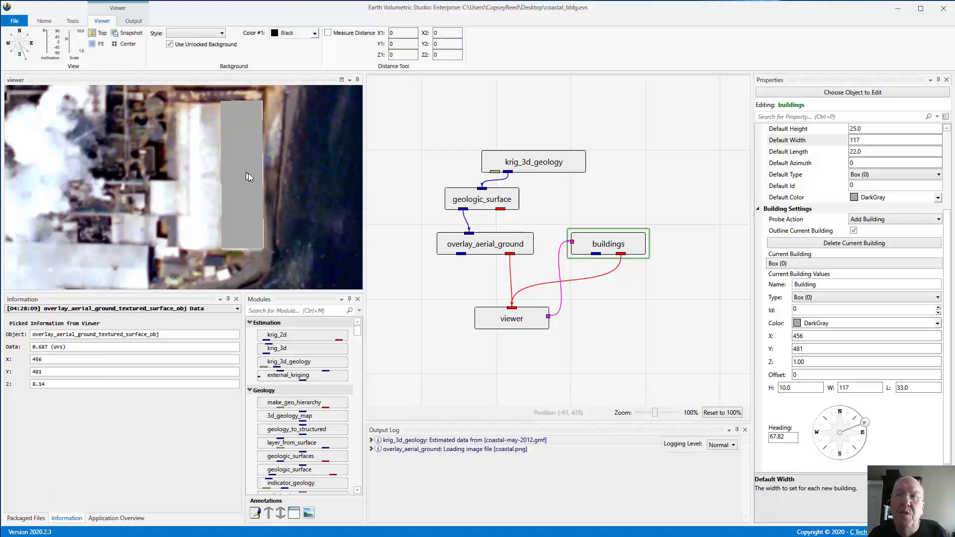
left_click(908, 220)
left_click(874, 237)
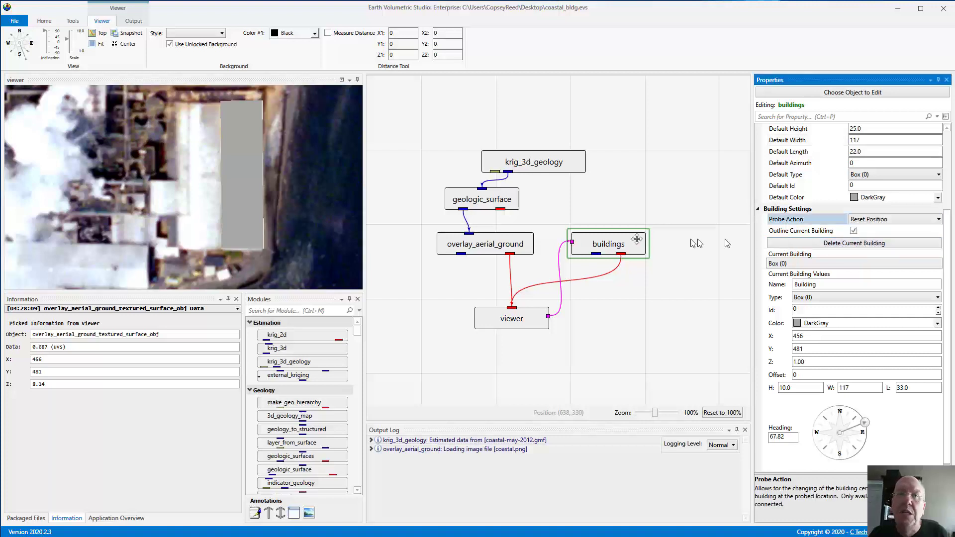
left_click(242, 179, "ctrl")
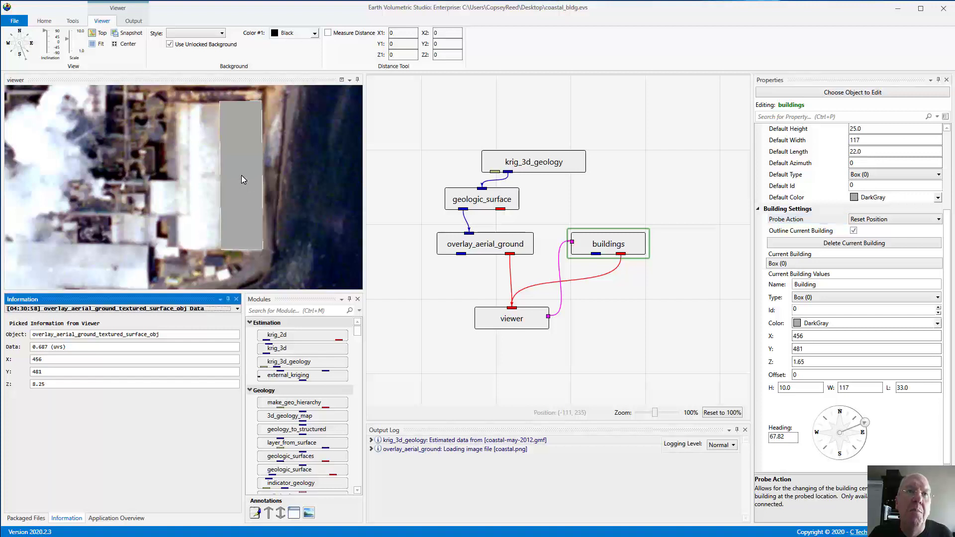
left_click(242, 176, "ctrl")
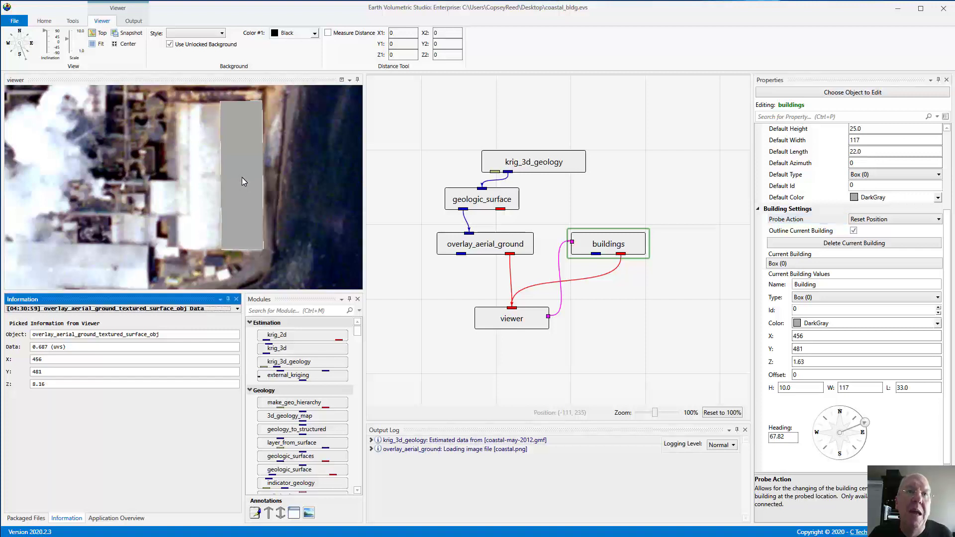
left_click(243, 177, "ctrl")
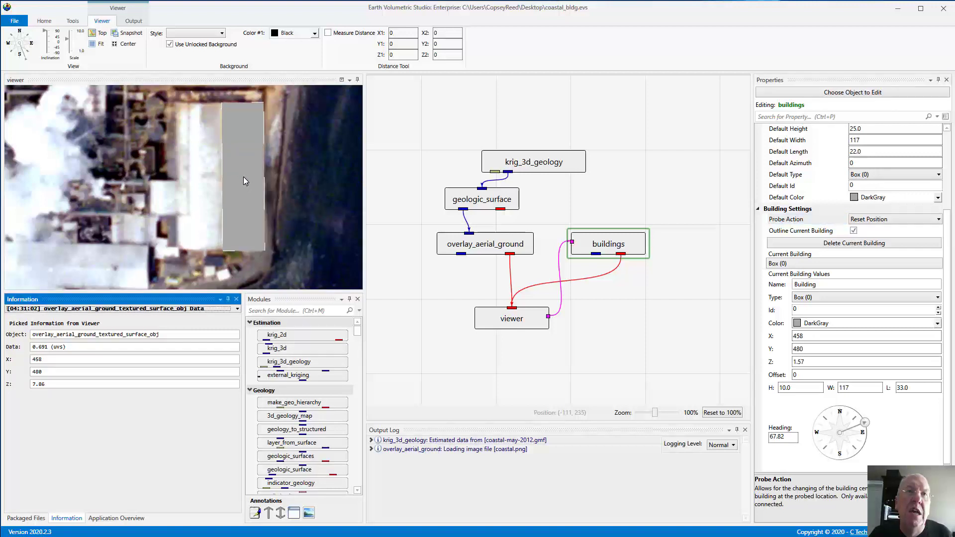
left_click(242, 181, "ctrl")
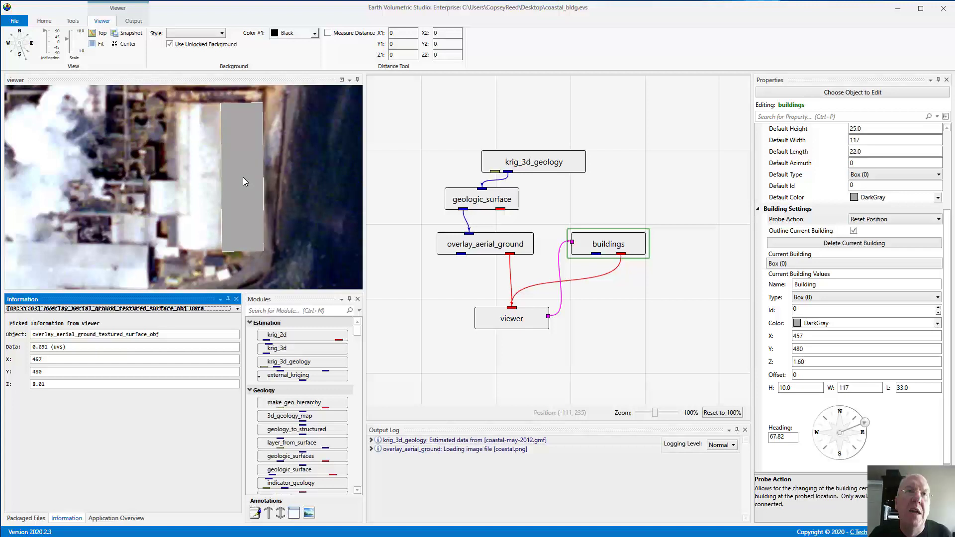
left_click(243, 178, "ctrl")
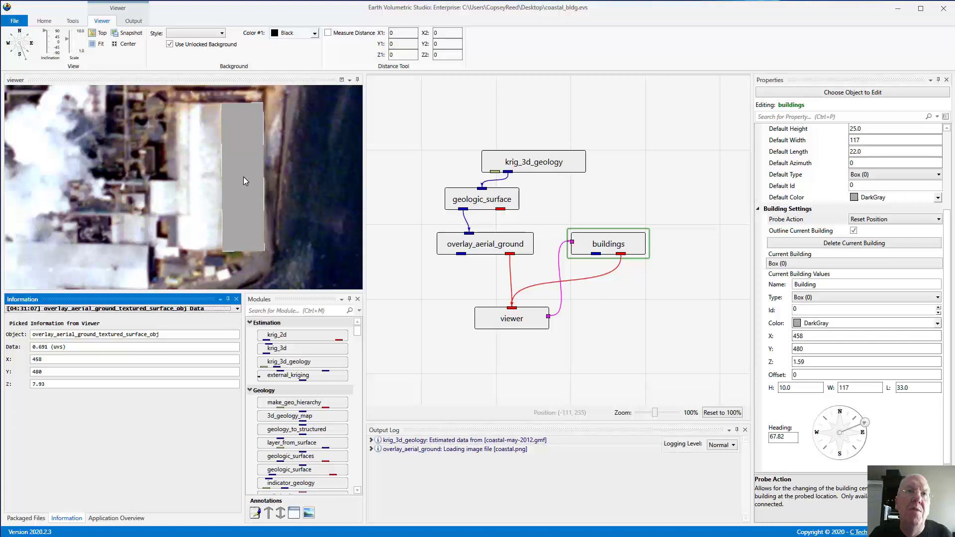
left_click(243, 177, "ctrl")
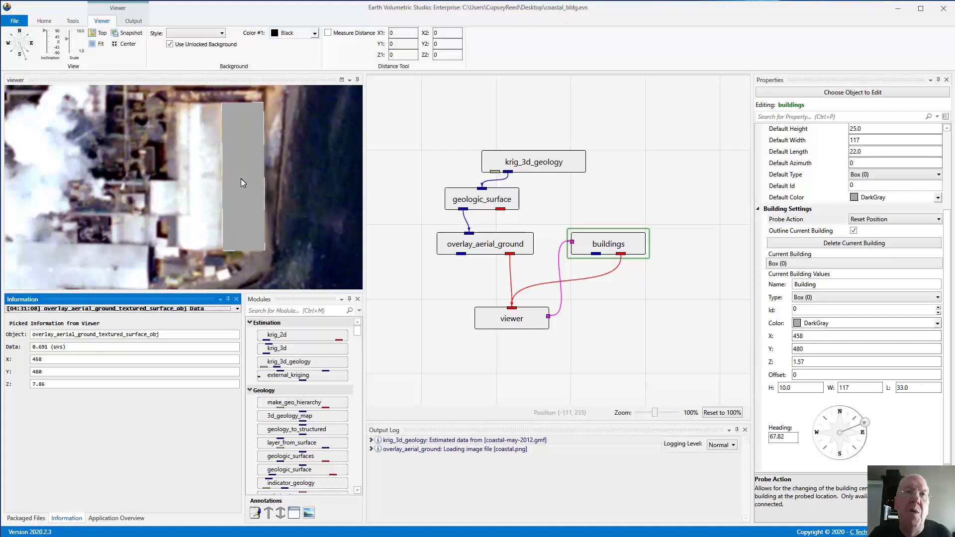
left_click(243, 179, "ctrl")
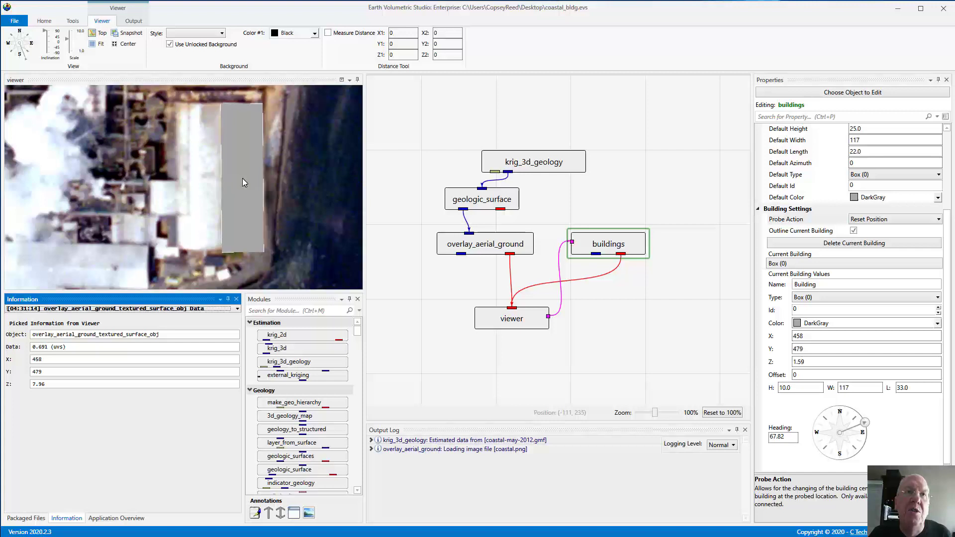
left_click(243, 181, "ctrl")
left_click(243, 181, "ctrl")
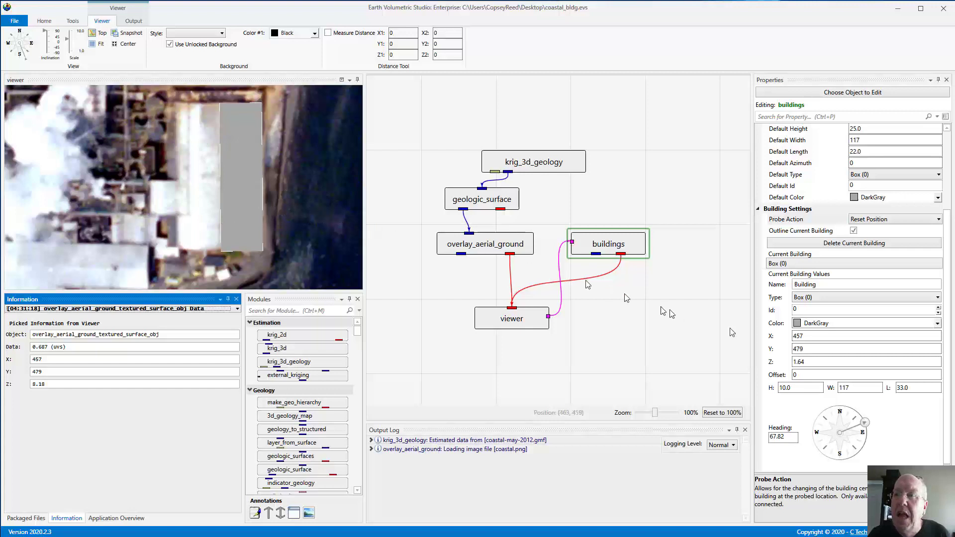
Step: Keep the default width for new buildings at 117 and set their default length to 33
left_click(869, 387)
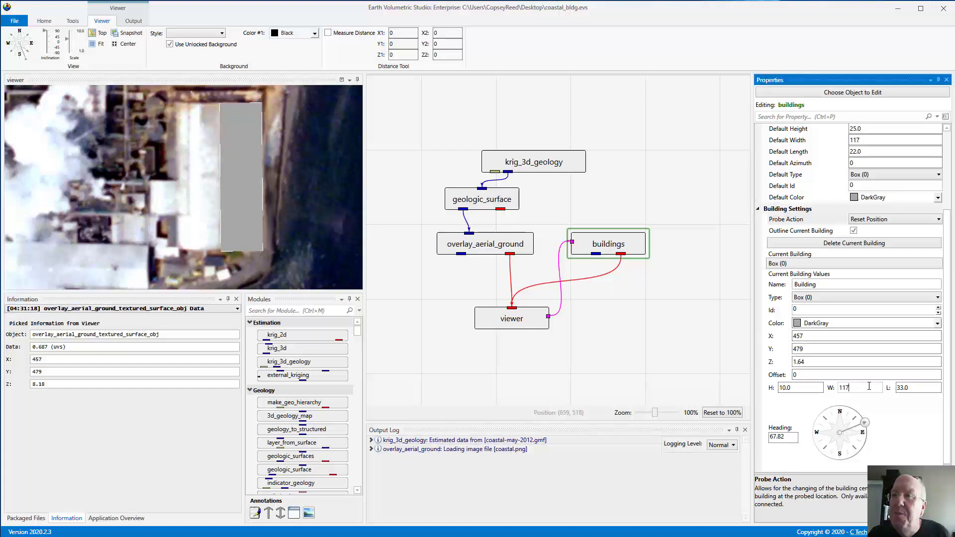
left_click(875, 140)
type(".3")
key("BackSpace")
key("BackSpace")
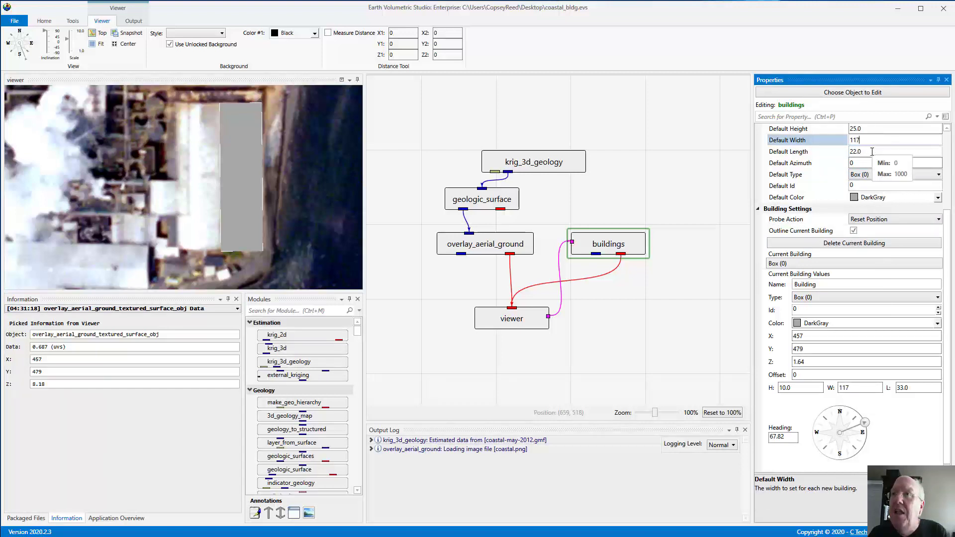
left_click(832, 152)
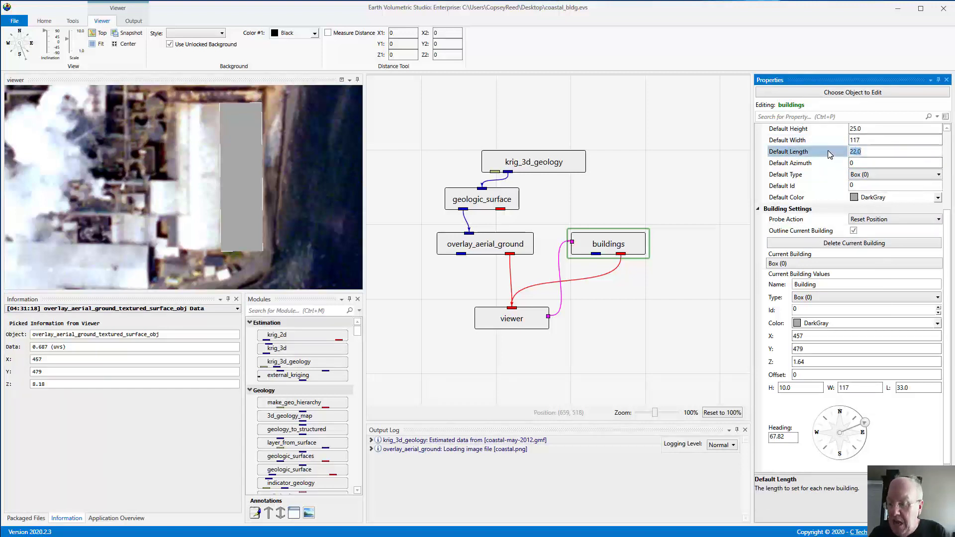
type("33")
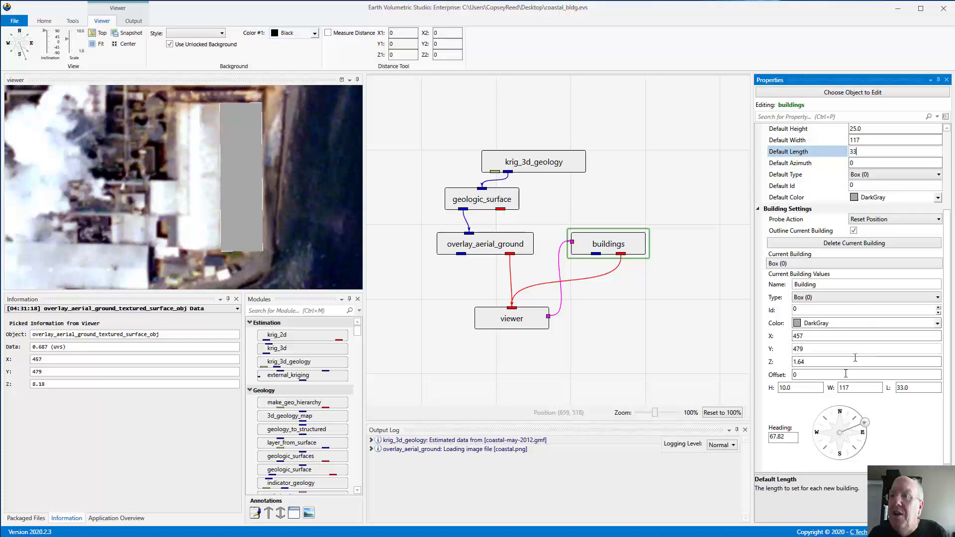
Step: Copy the current box's heading of 67.82 into the default azimuth for new buildings
double_click(788, 436)
key("ctrl+c")
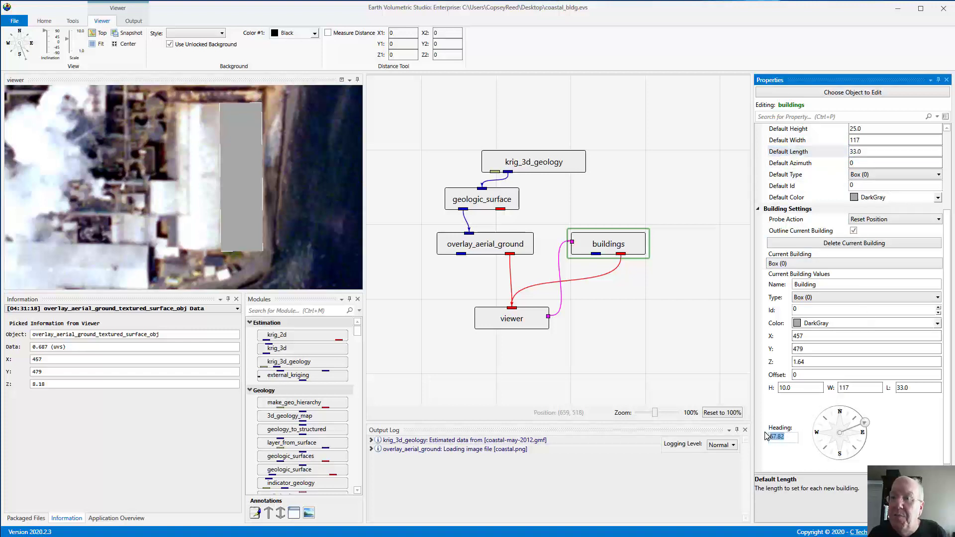
left_click(868, 163)
key("ctrl+v")
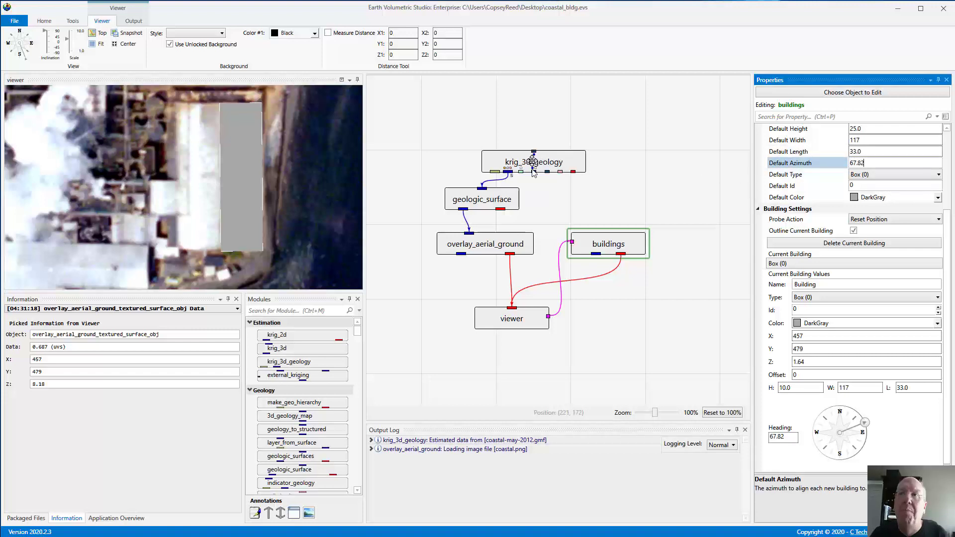
Step: Set the probe action to Add Building and probe the adjacent white roof to place a second box at about X 425, Y 467
left_click(857, 222)
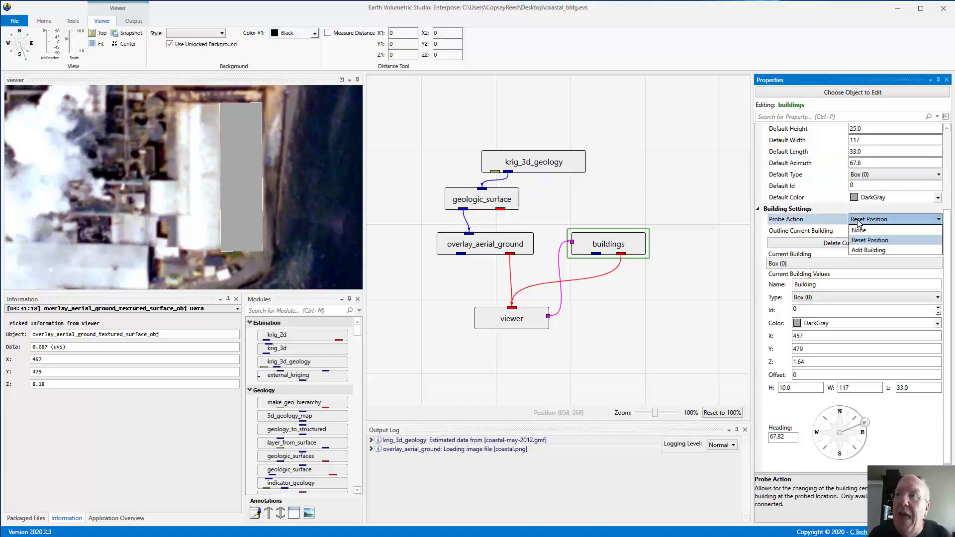
left_click(868, 250)
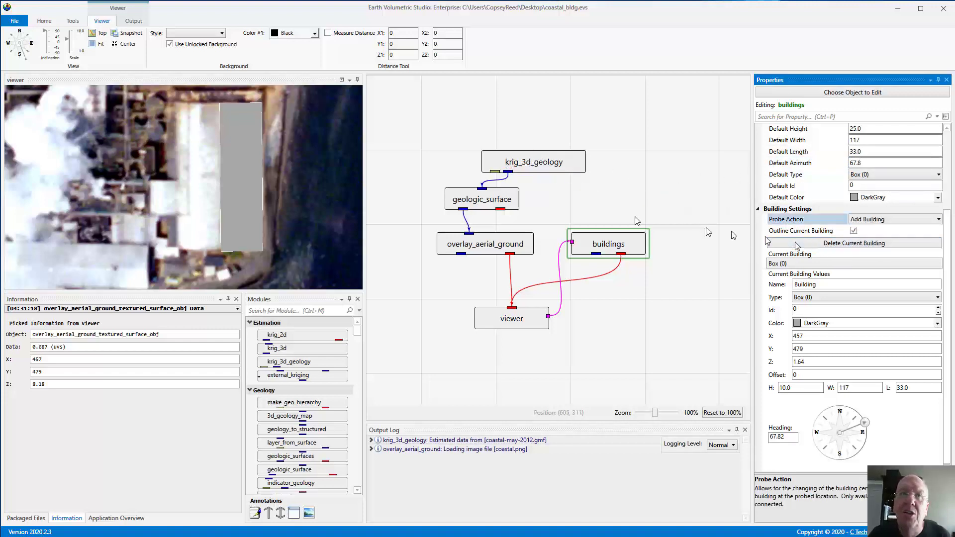
left_click(201, 181, "ctrl")
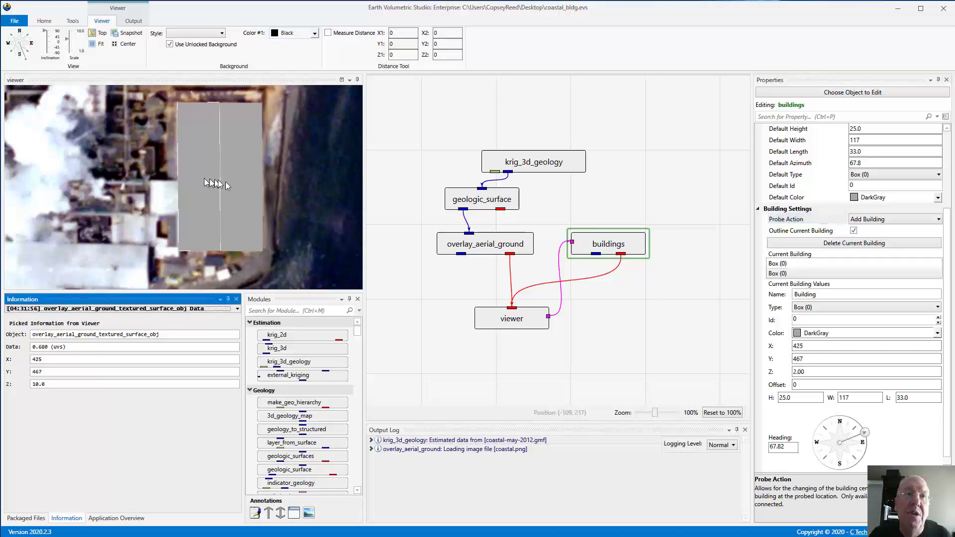
Step: Set both the default building height and the second box's own height to 10
left_click_drag(246, 187, 231, 86)
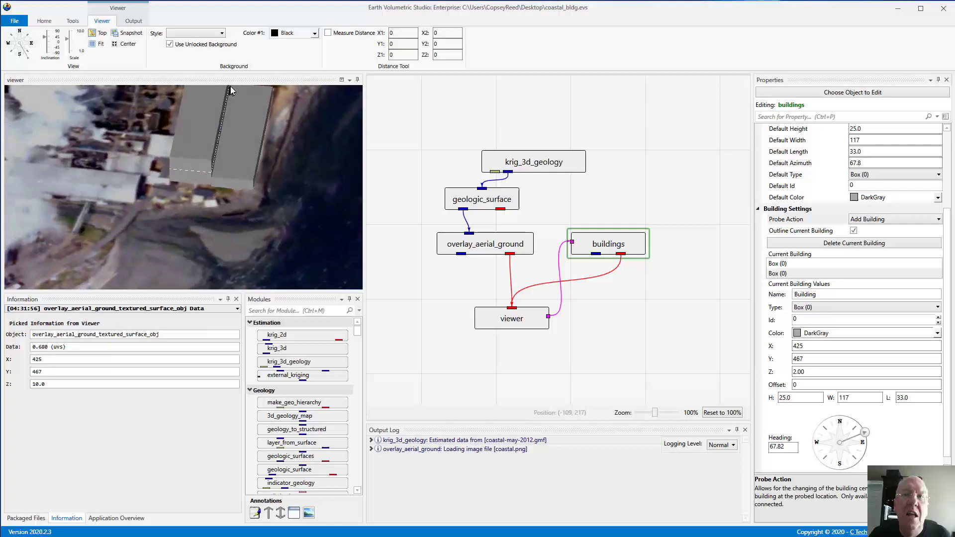
left_click(877, 129)
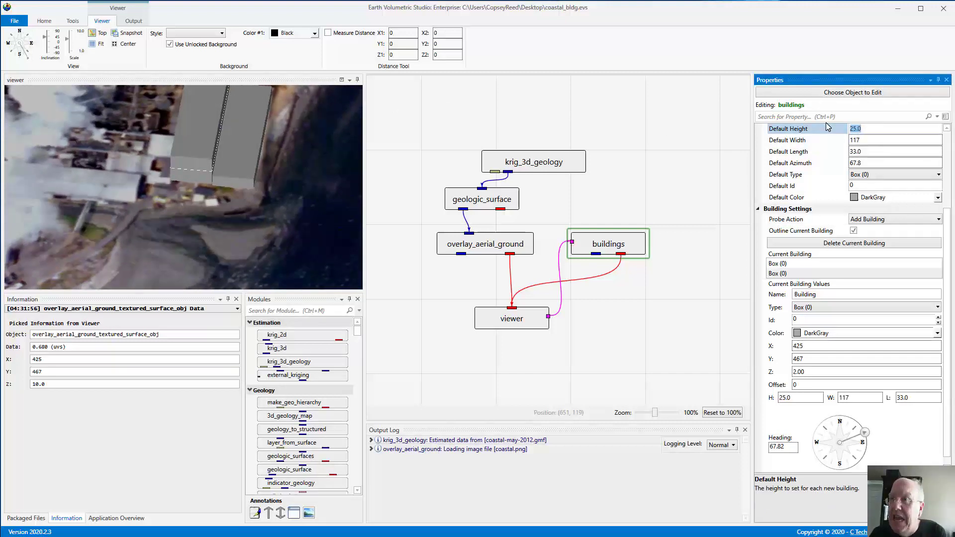
type("10")
left_click(697, 136)
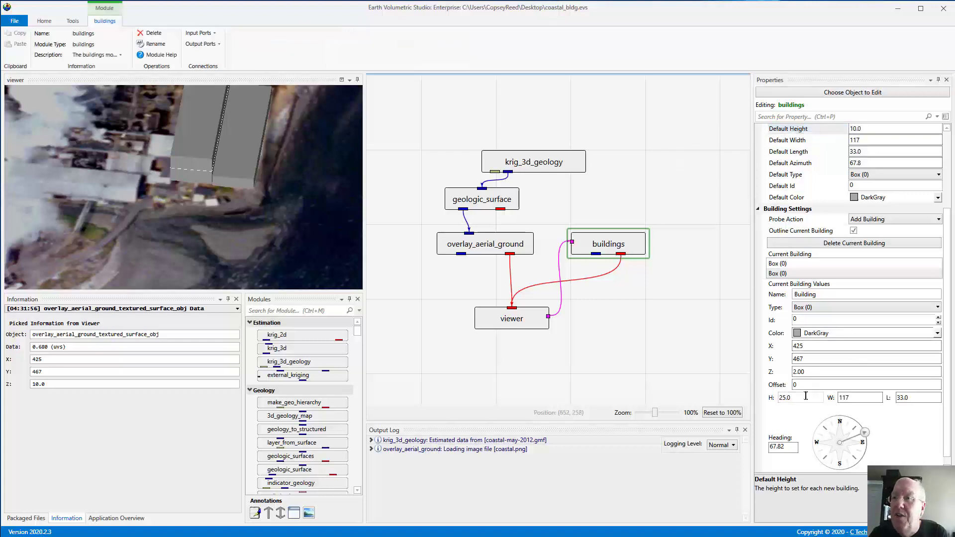
left_click_drag(806, 396, 756, 399)
type("10")
left_click(702, 353)
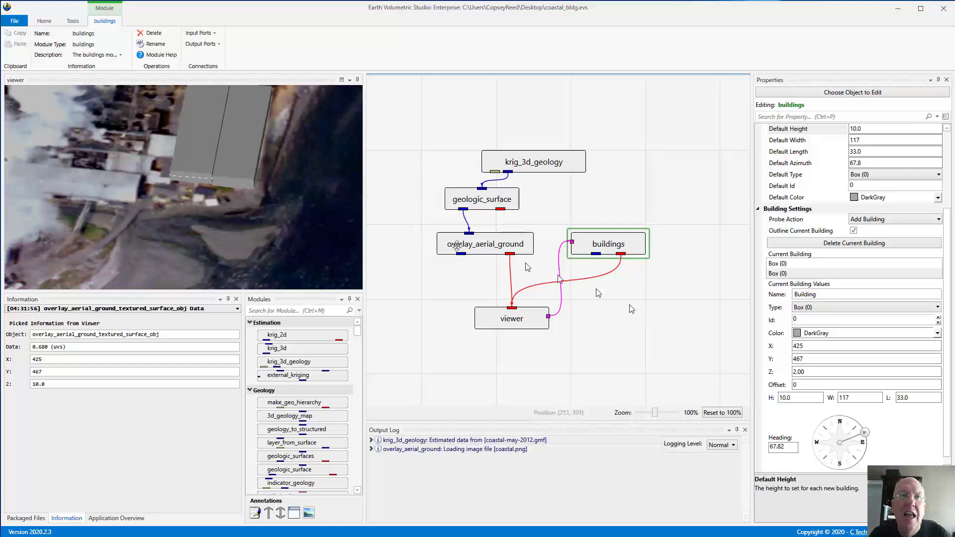
Step: Copy the first box's base elevation, Z 1.635711861, to the second box so their bases align
left_click_drag(235, 184, 240, 109)
scroll(275, 178, "up", 5)
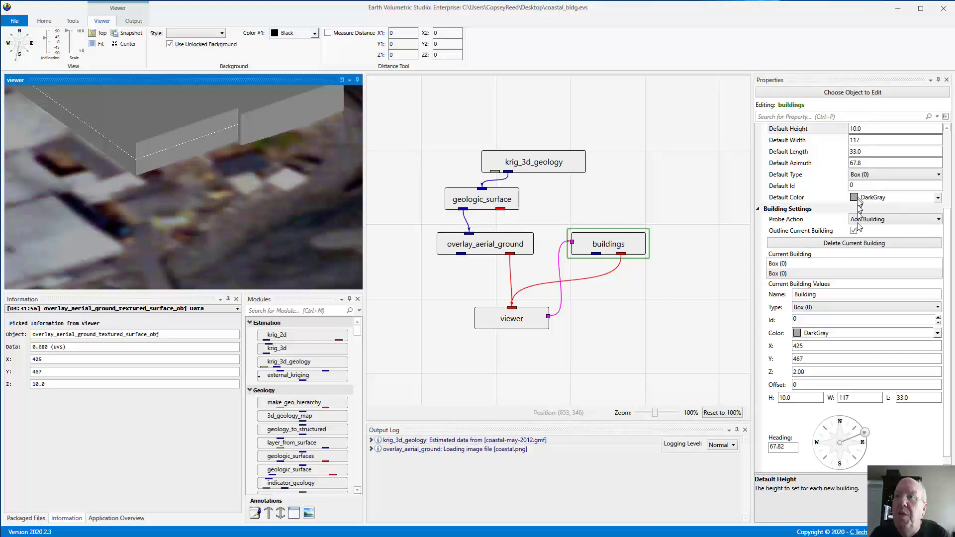
left_click(788, 264)
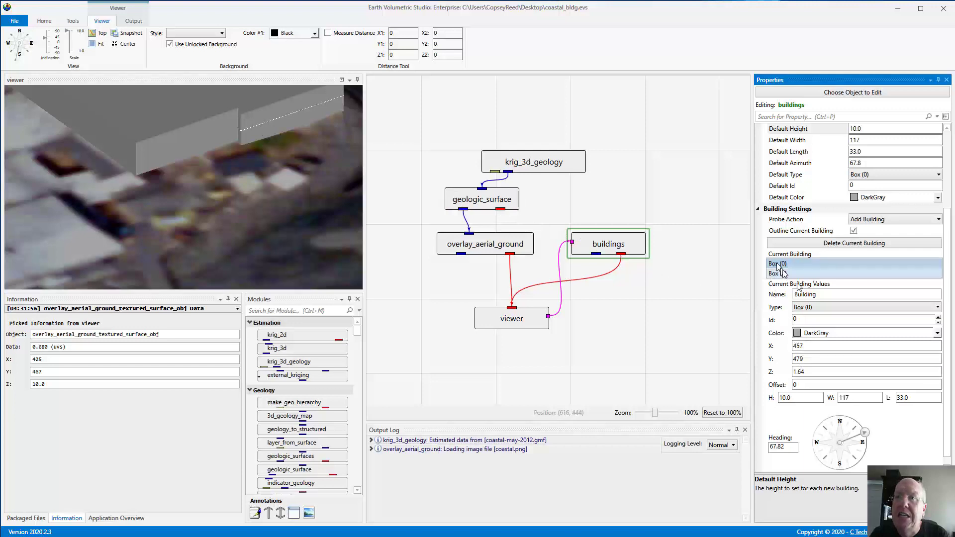
left_click(814, 372)
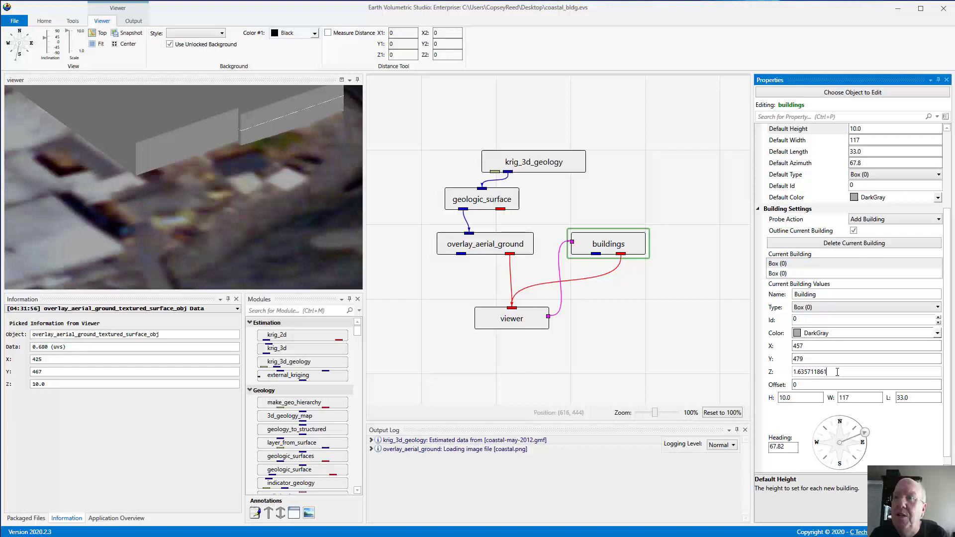
left_click_drag(837, 372, 781, 372)
key("ctrl+c")
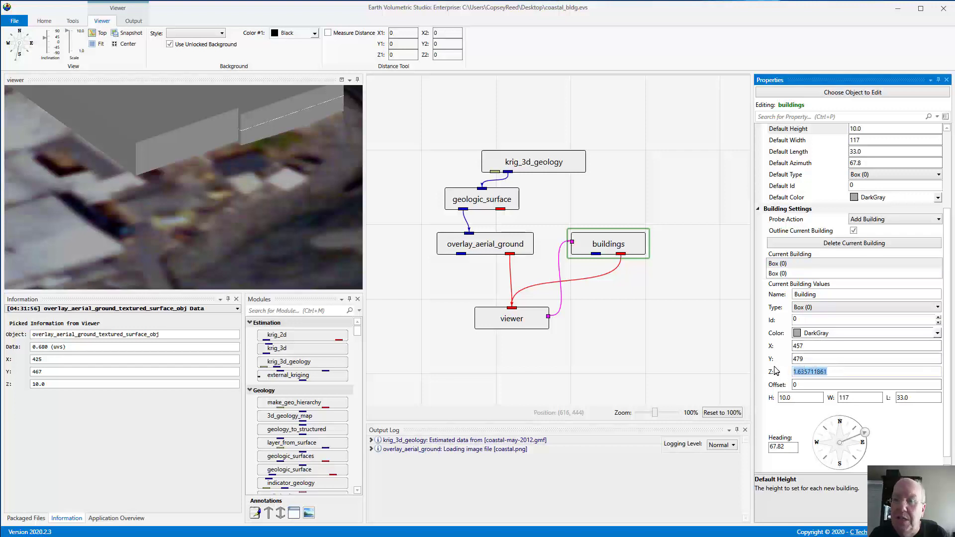
left_click(784, 273)
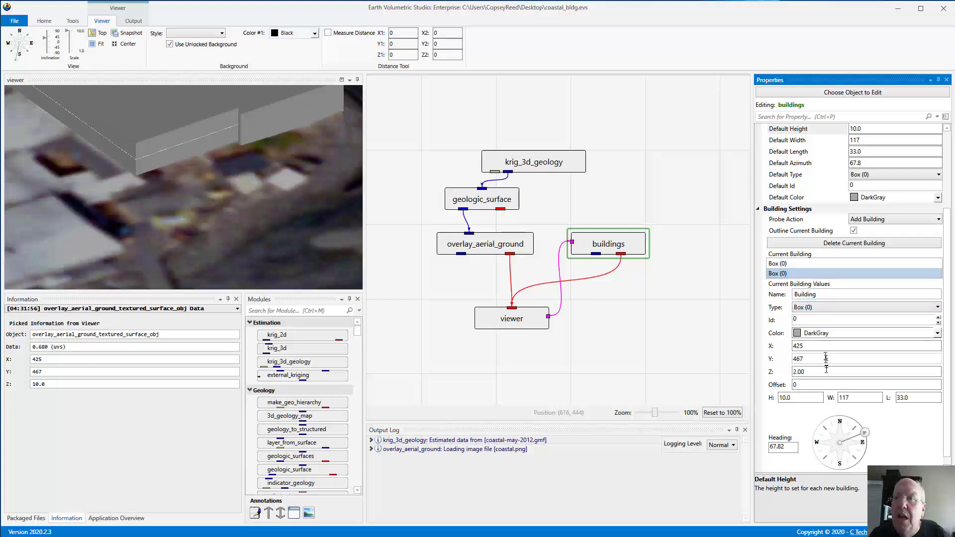
left_click_drag(826, 372, 768, 375)
key("ctrl+v")
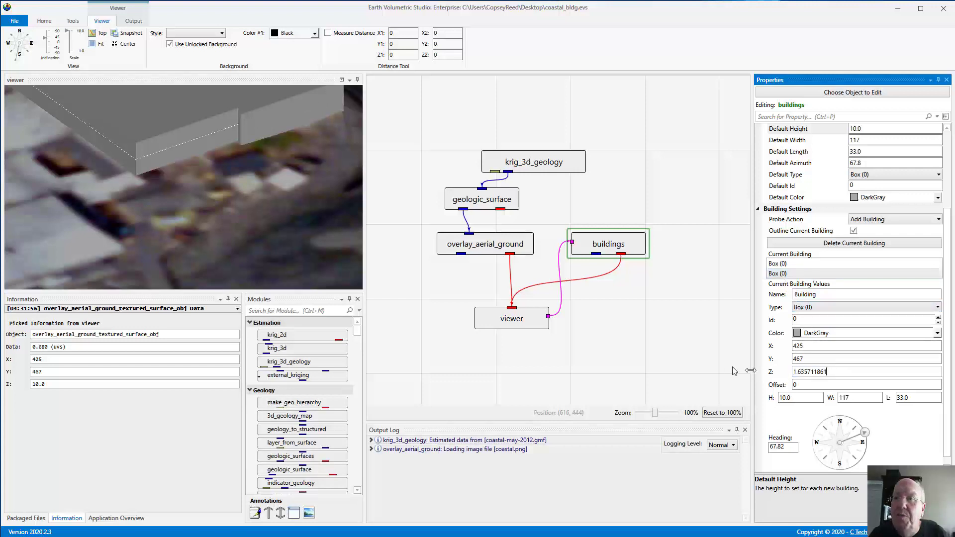
left_click(704, 357)
Step: Examine the seam between the two boxes up close and trim the decimals off the second box's Y, leaving 467
left_click_drag(248, 156, 229, 270)
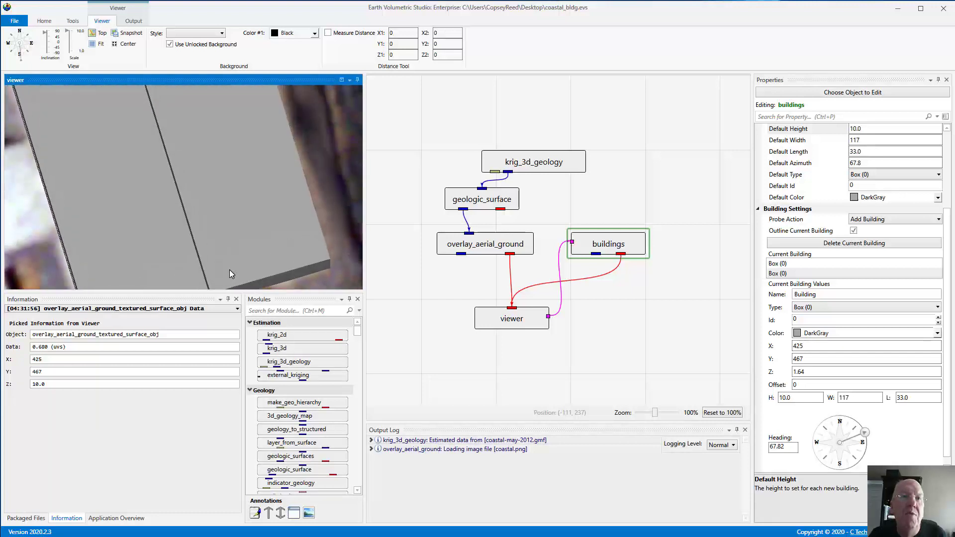
mouse_move(236, 218)
left_mouse_down()
mouse_move(231, 249)
mouse_move(214, 261)
mouse_move(238, 227)
mouse_move(306, 193)
mouse_move(318, 169)
mouse_move(253, 214)
left_mouse_up()
right_click_drag(254, 214, 265, 186)
scroll(255, 213, "up", 3)
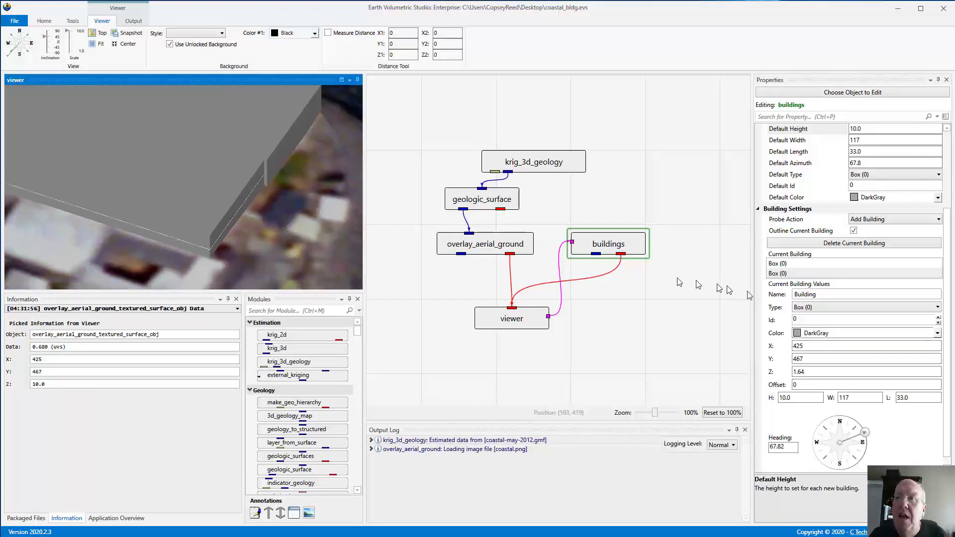
left_click(812, 358)
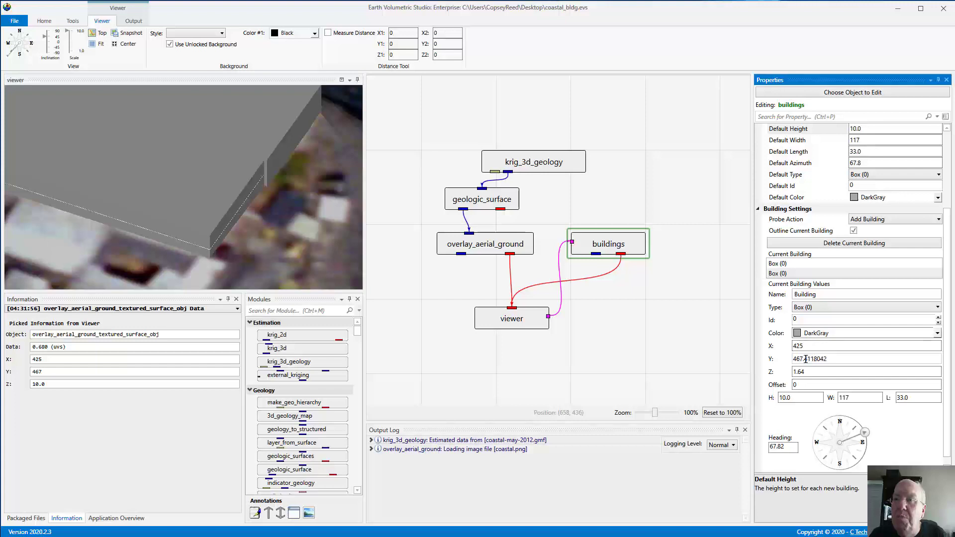
left_click_drag(809, 358, 884, 357)
key("Delete")
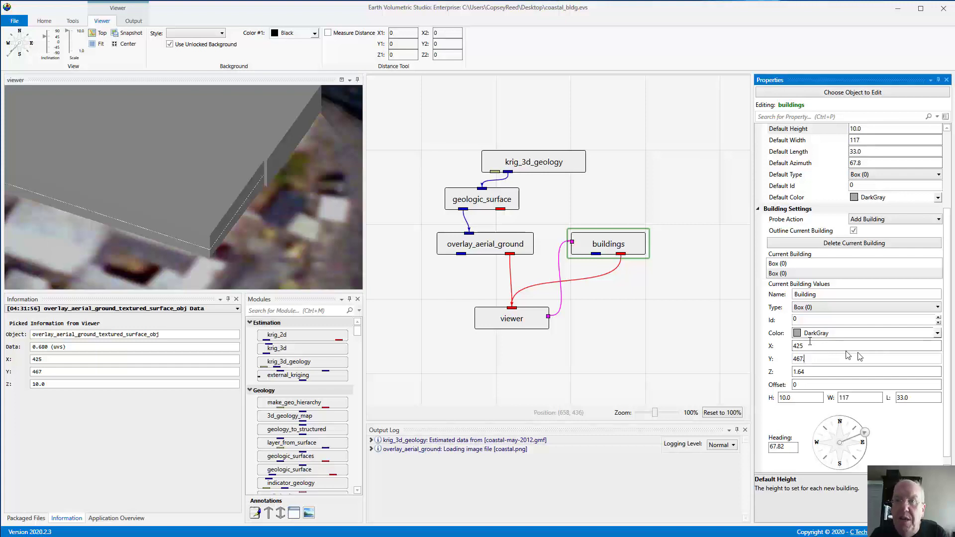
left_click(720, 326)
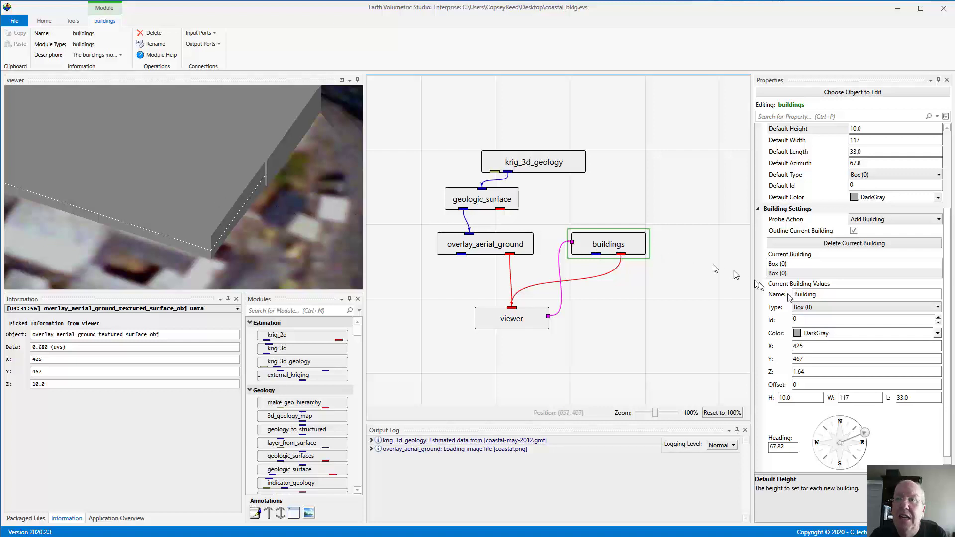
Step: Shift the second box to Y 466 and refine it to Y 466.5 so its end lines up with the first box
left_click(801, 359)
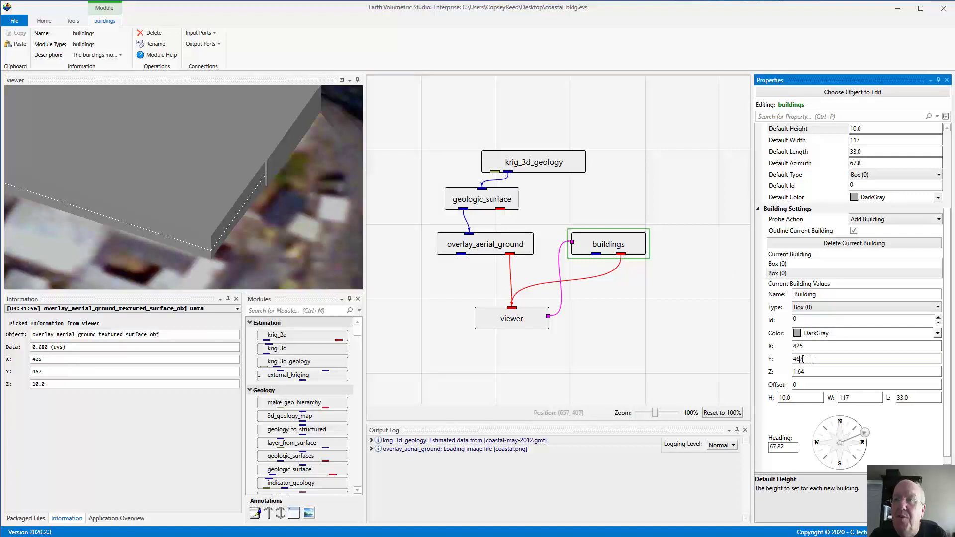
type("6")
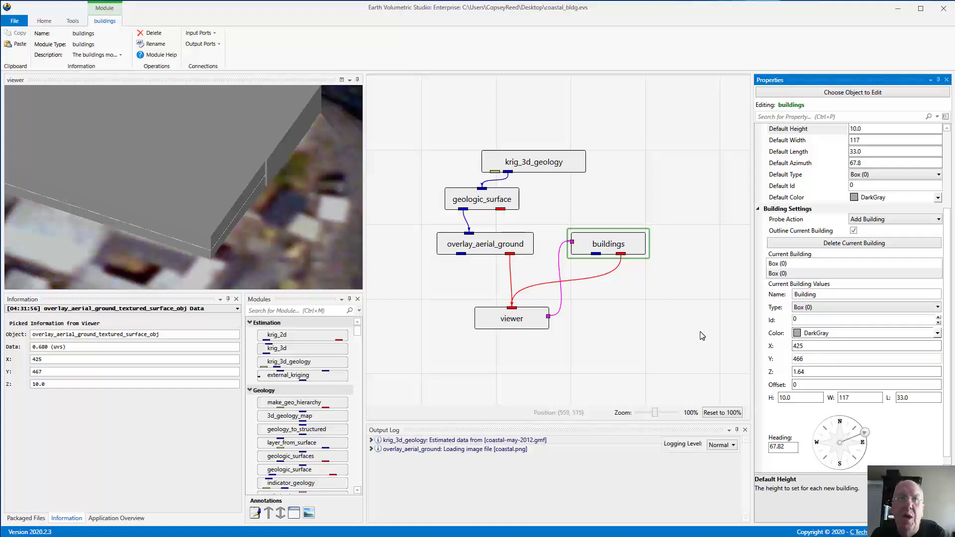
left_click(700, 332)
left_click(823, 360)
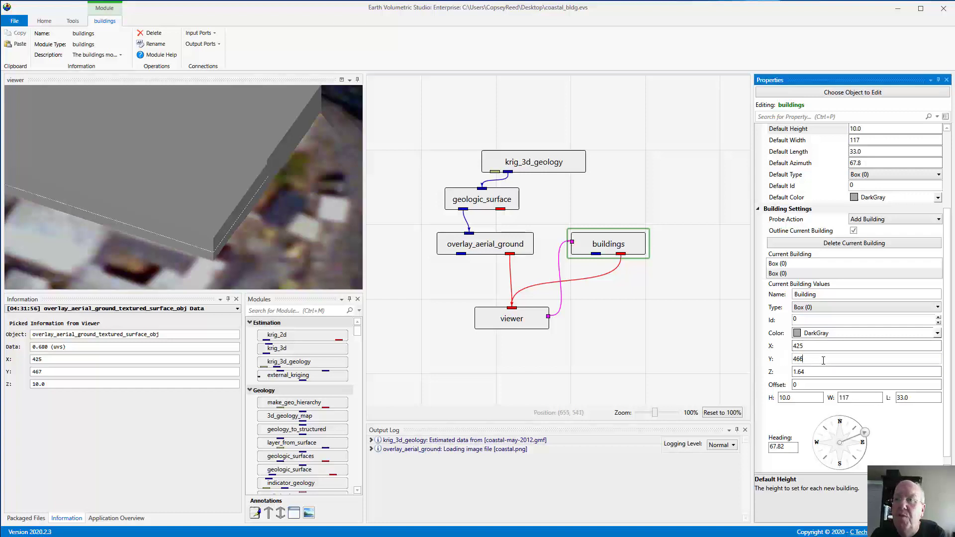
type(".5")
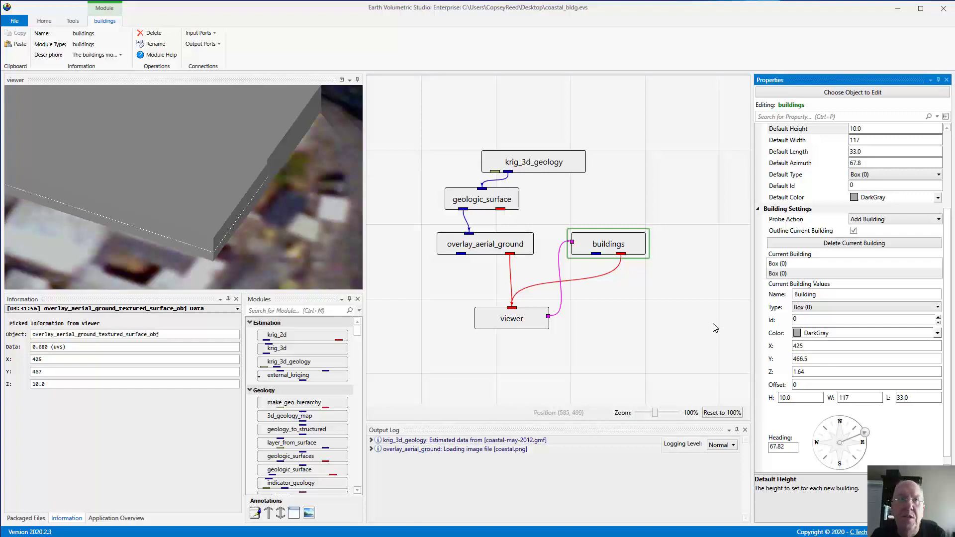
left_click(715, 329)
Step: View the seam between the boxes end-on and set the second box's X to 426
left_click_drag(304, 213, 155, 225)
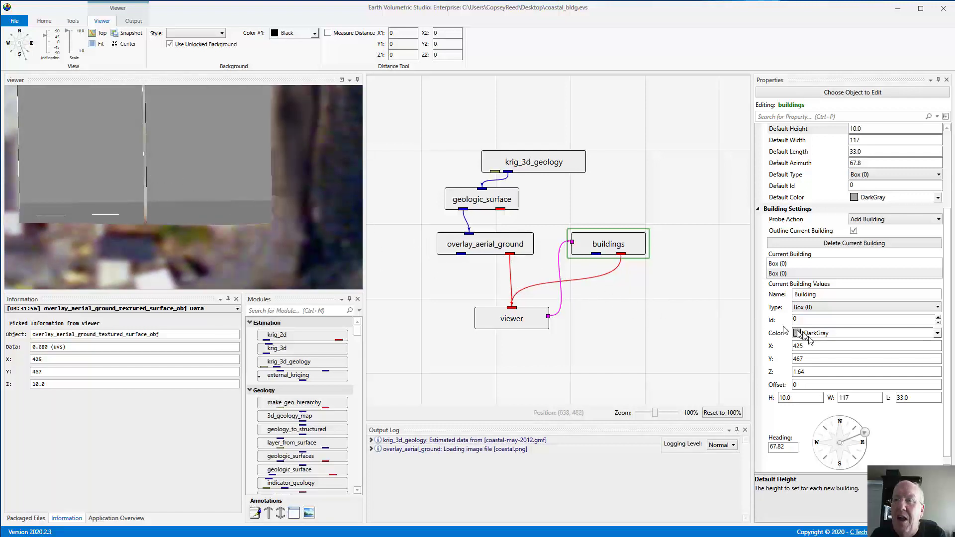
left_click(822, 346)
left_click_drag(800, 345, 867, 357)
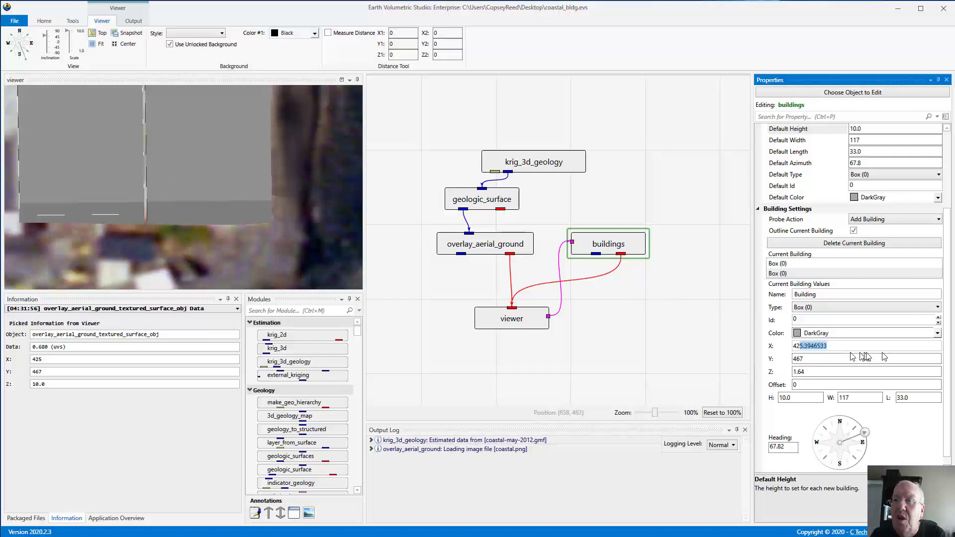
type("6")
key("Return")
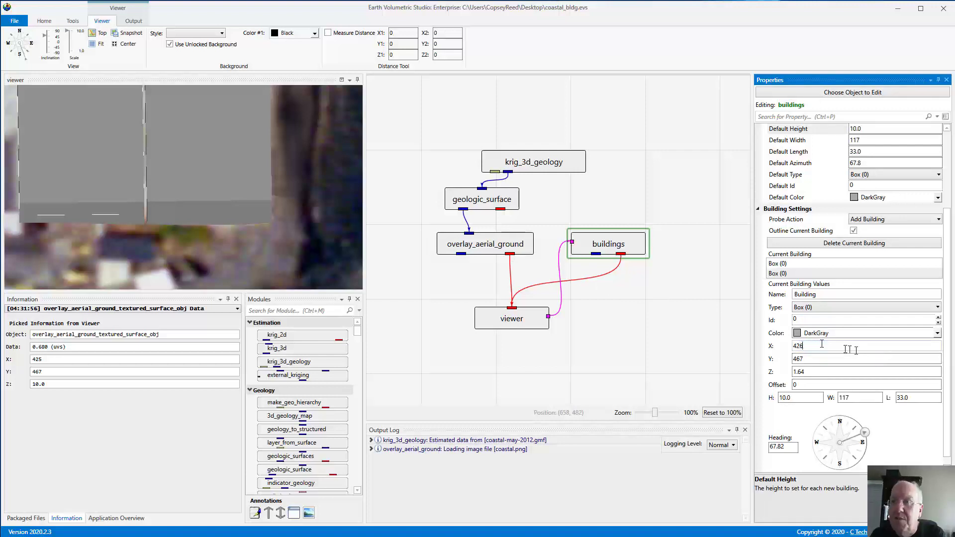
left_click(720, 327)
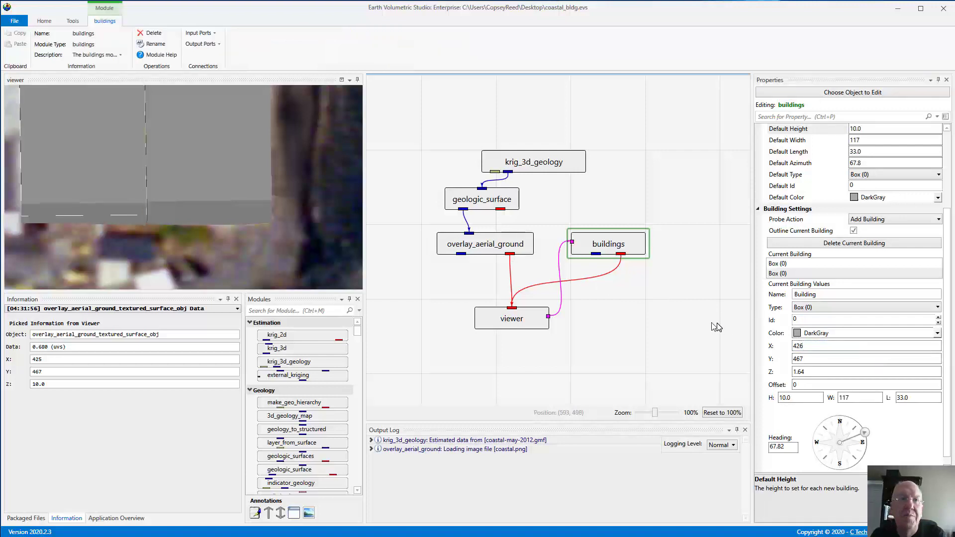
Step: Inspect the seam at the boxes' shared end from an oblique angle and check the second box's exact Y value
left_click_drag(317, 239, 256, 231)
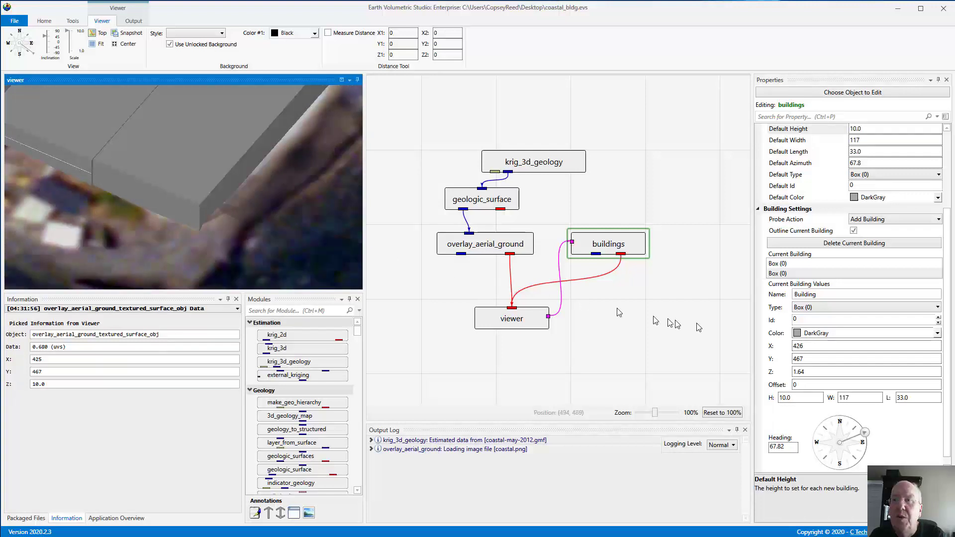
left_click(814, 358)
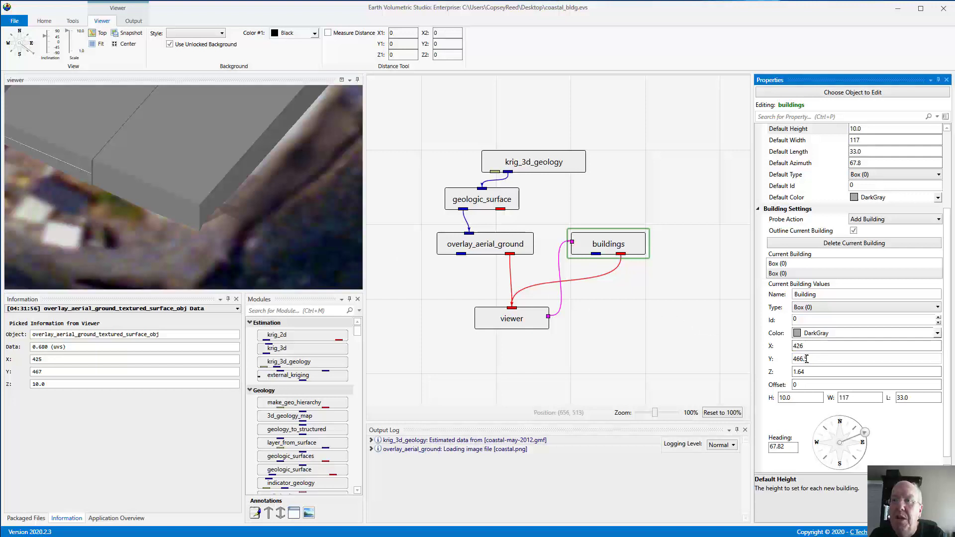
left_click(693, 330)
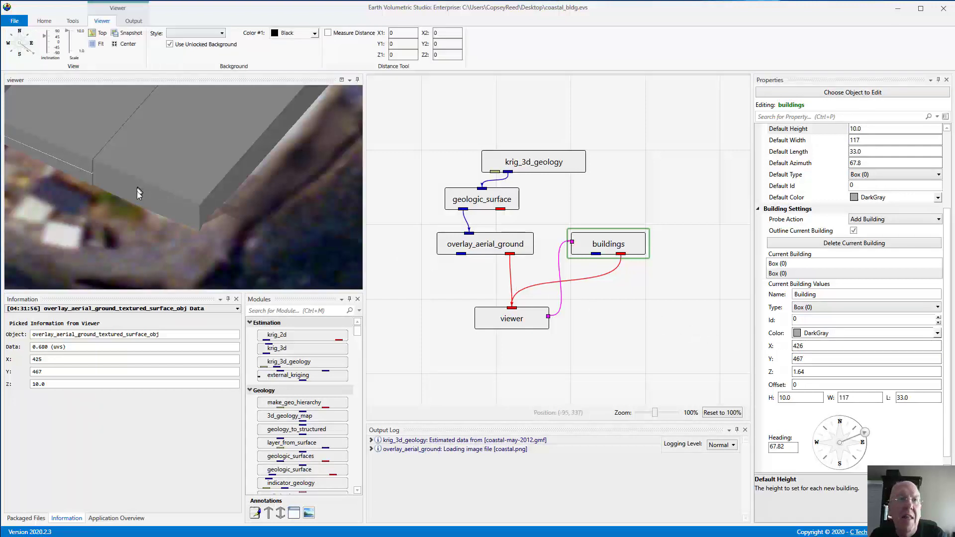
Step: Review the seam between the two boxes from above and re-check the second box's unrounded Y value
left_click_drag(137, 191, 173, 259)
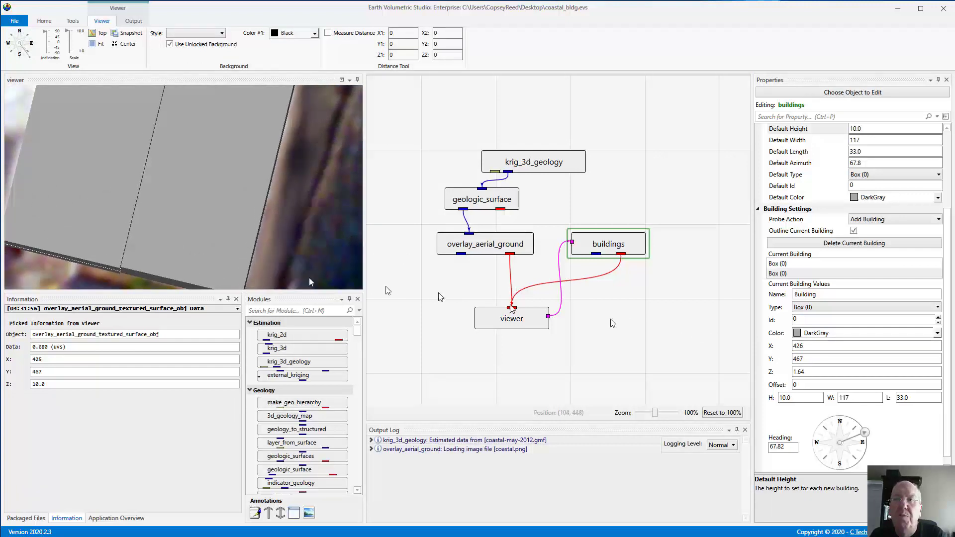
left_click(821, 357)
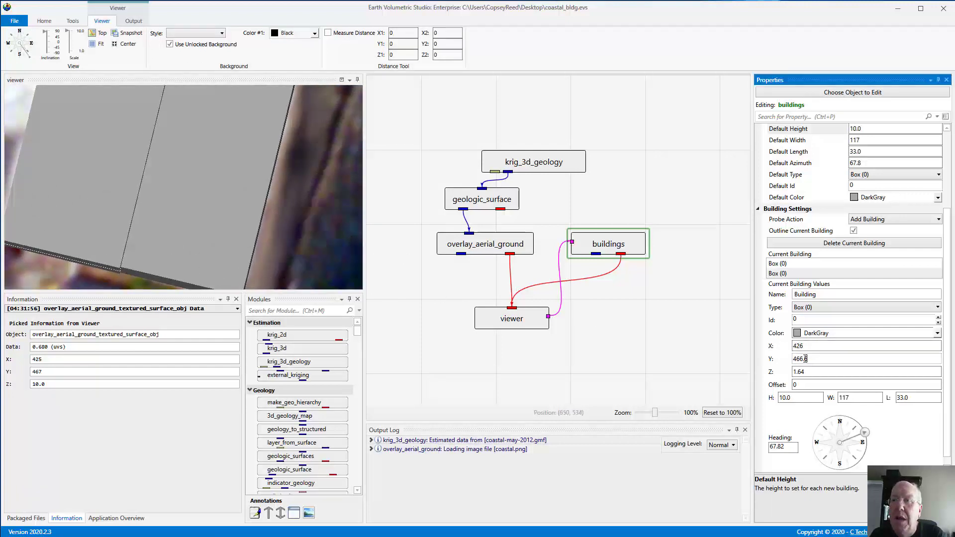
left_click(722, 344)
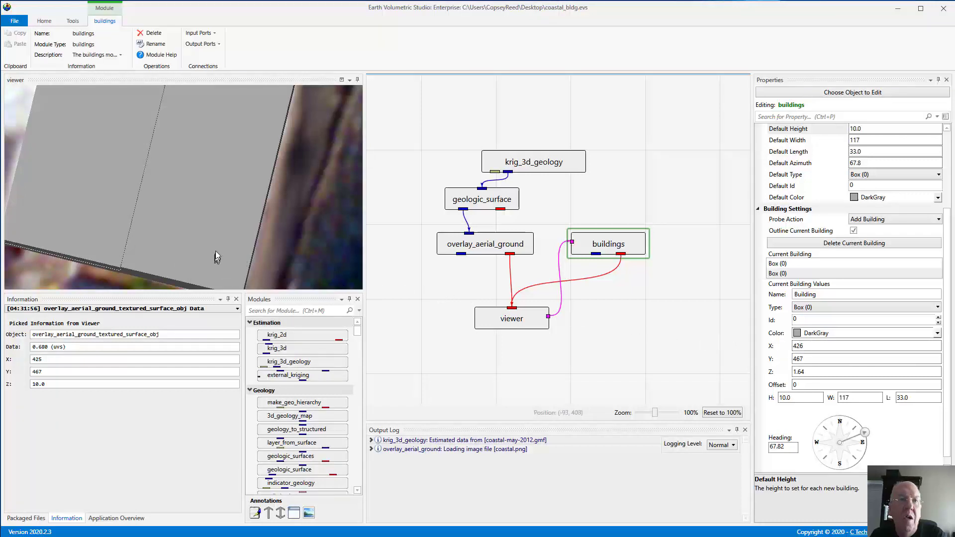
Step: Bring the long building southwest of the boxes into top view, enable distance measurement and set the buildings probe action to None
left_click_drag(216, 250, 277, 188)
left_click_drag(210, 190, 274, 185)
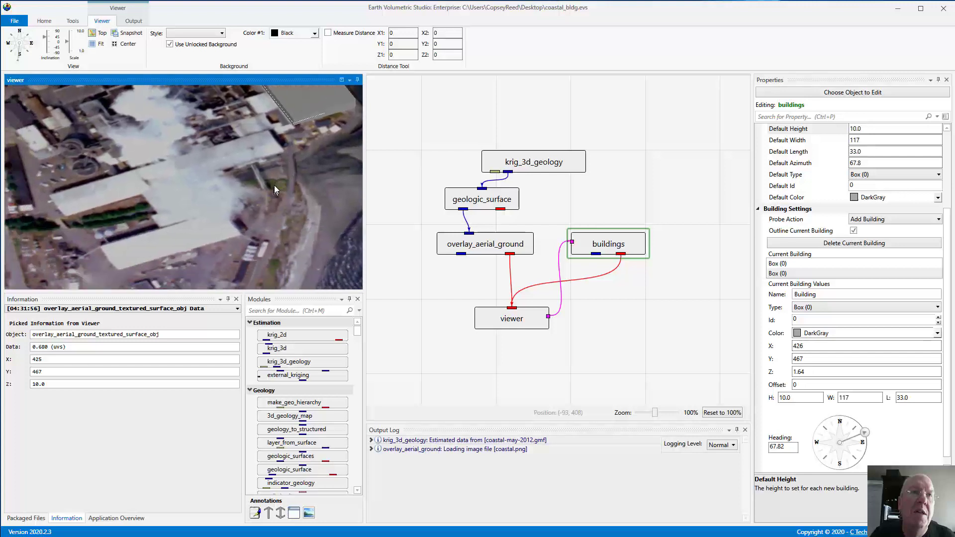
left_click(102, 34)
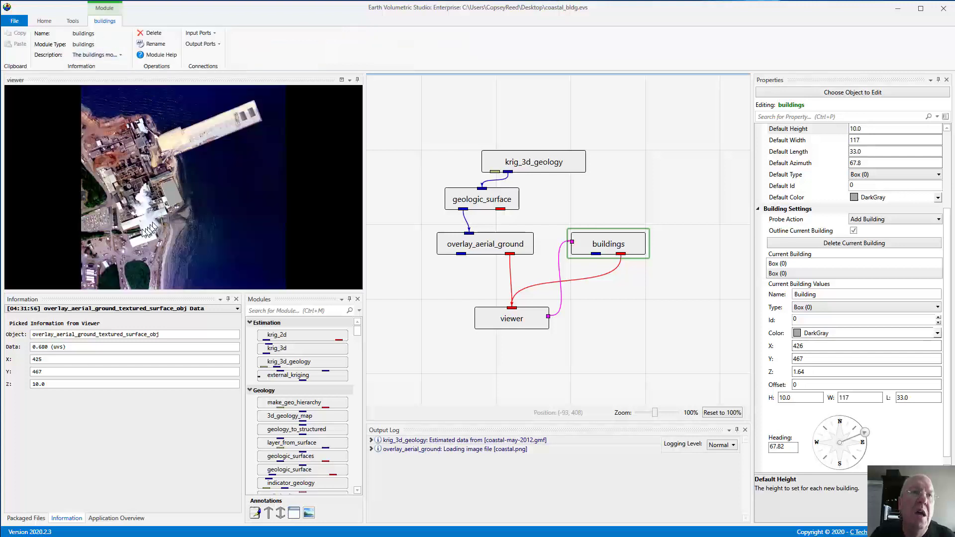
scroll(144, 229, "up", 8)
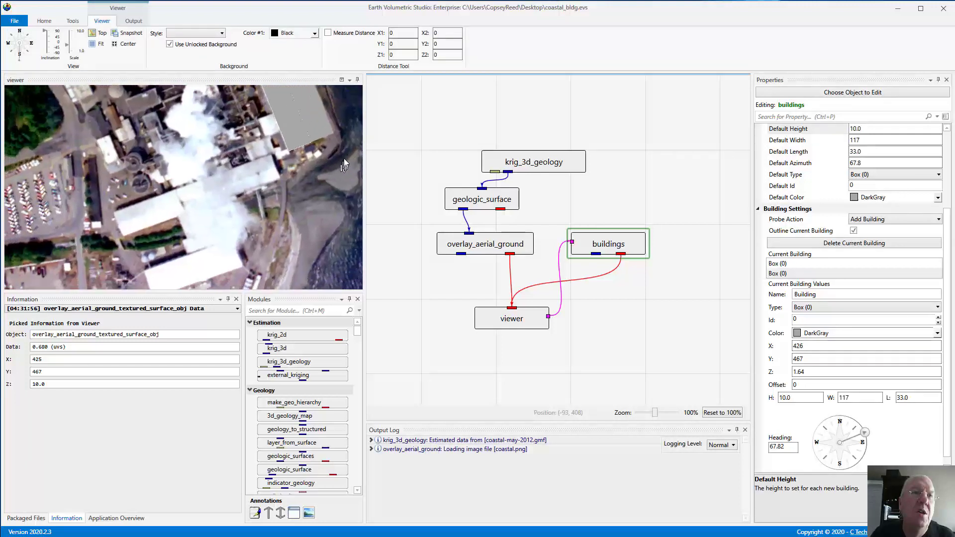
scroll(341, 161, "down", 2)
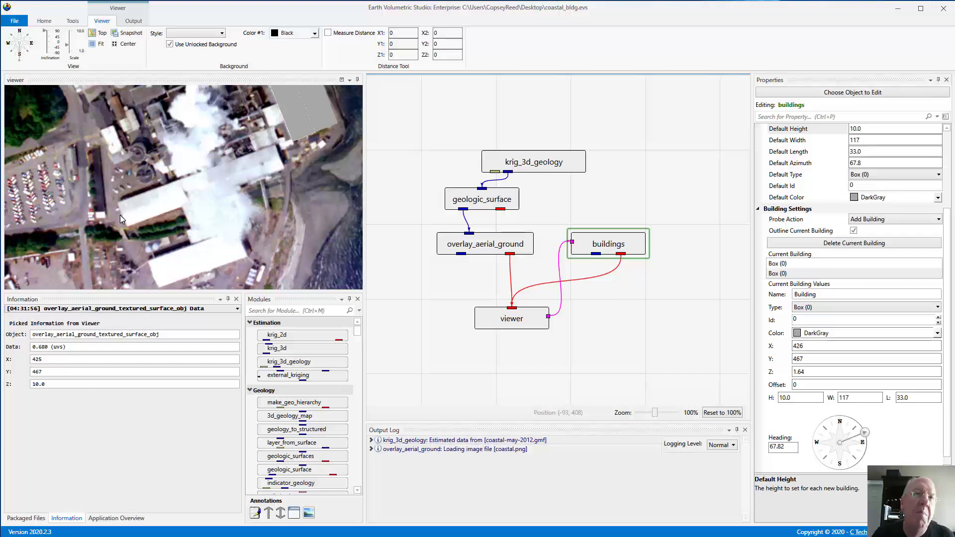
left_click(328, 33)
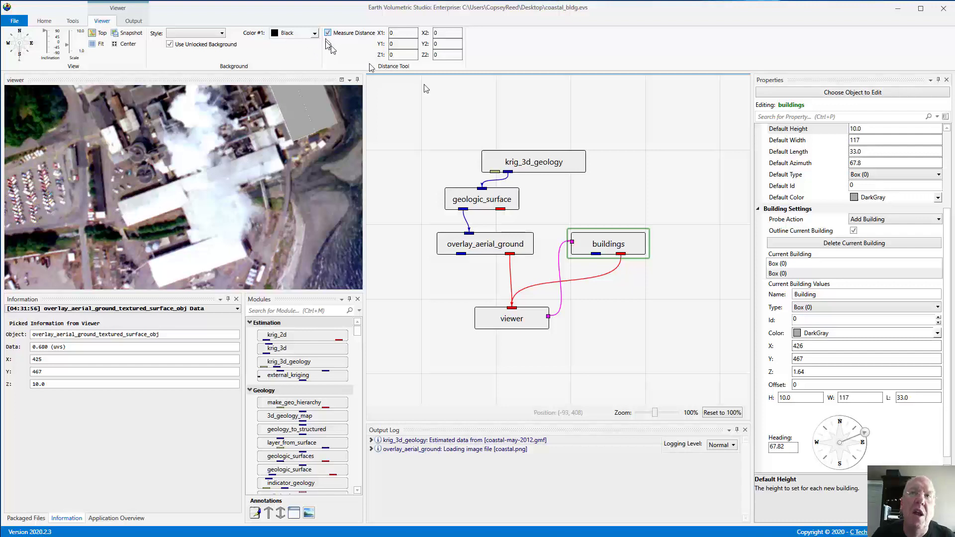
left_click(863, 222)
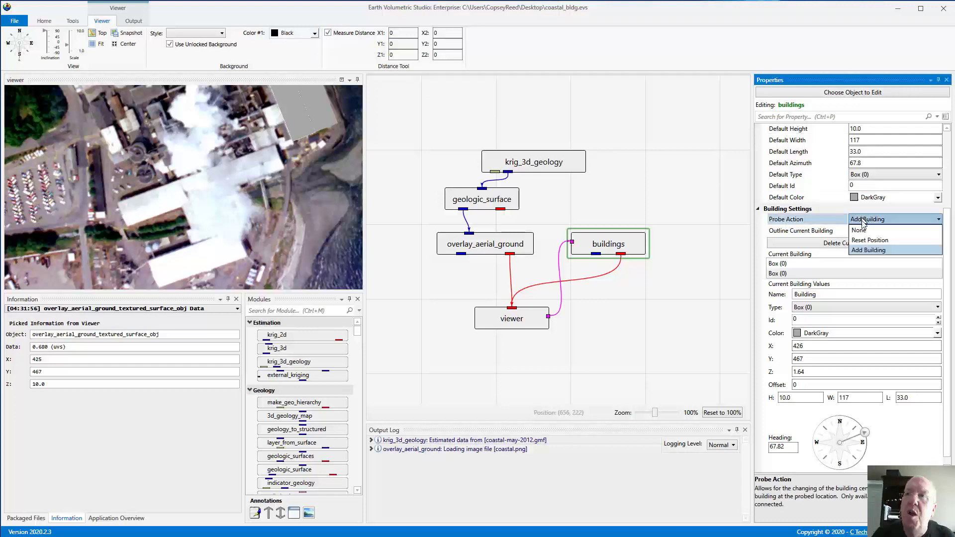
left_click(871, 227)
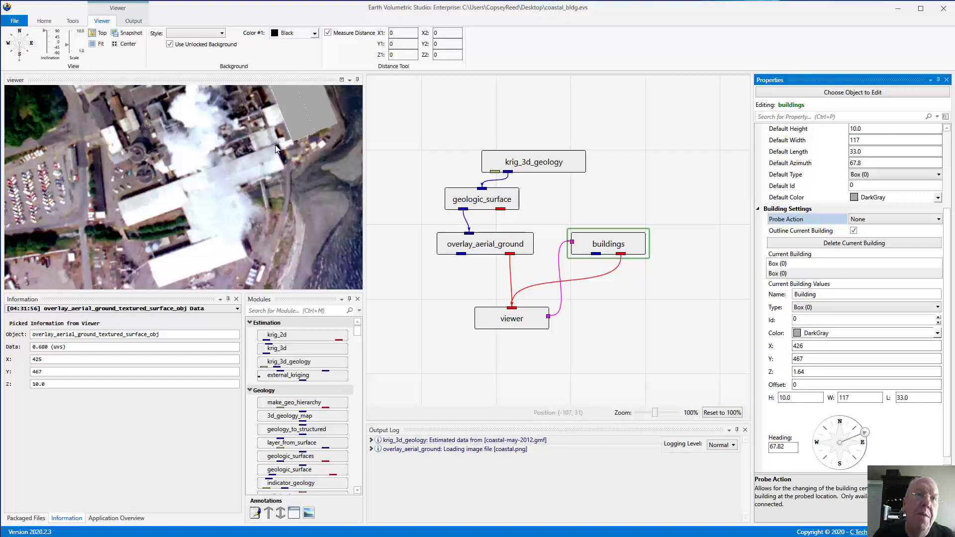
Step: Measure the long building's upper edge from its northeast corner to its west corner
scroll(279, 166, "up", 5)
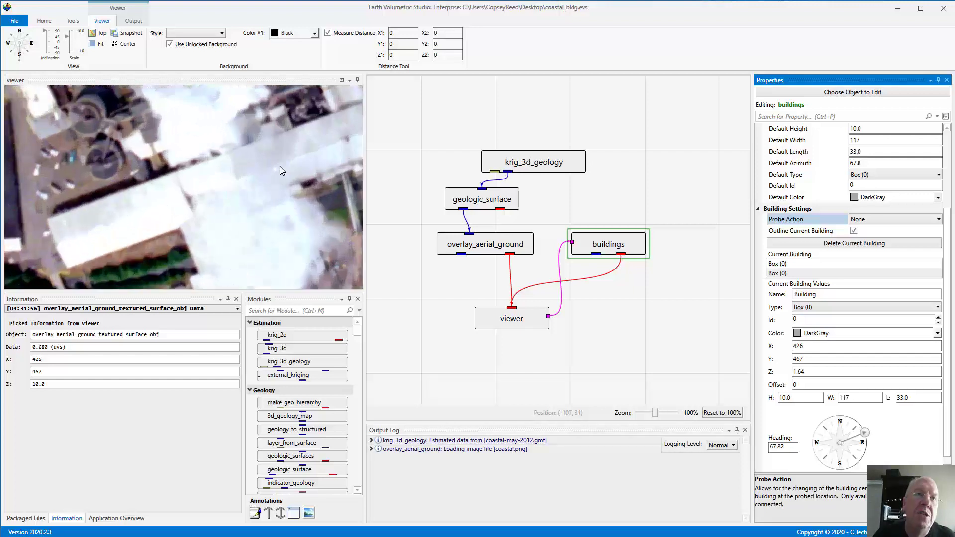
right_click_drag(273, 170, 263, 174)
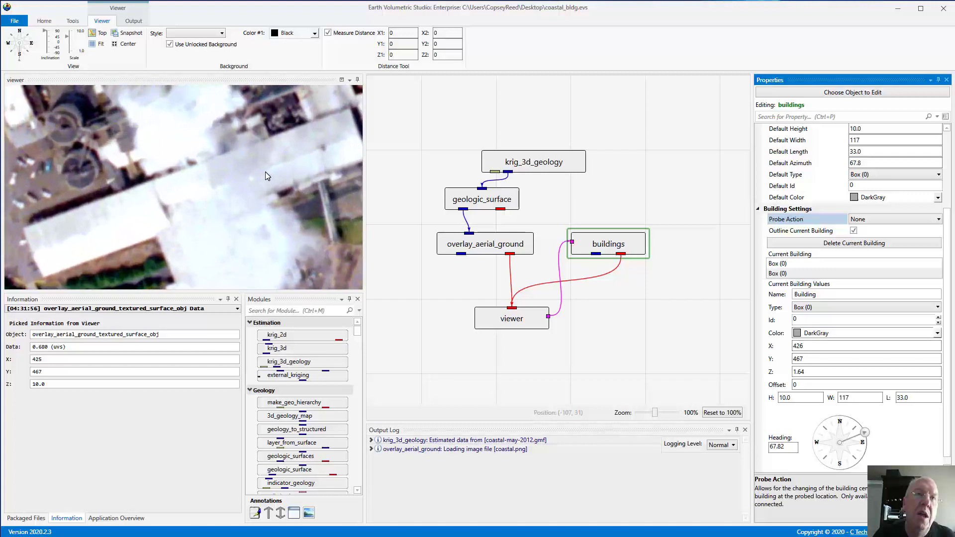
left_click(350, 107, "ctrl")
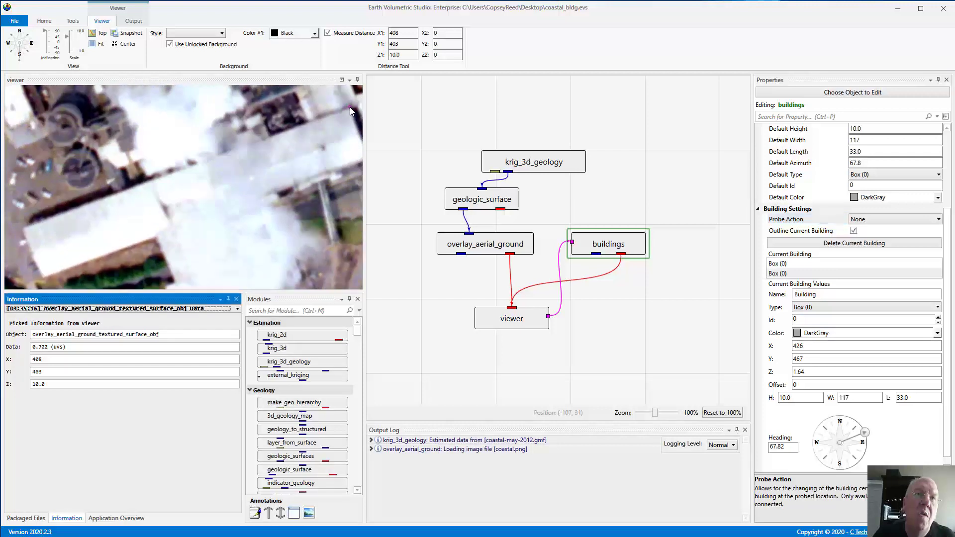
left_click(23, 228, "ctrl")
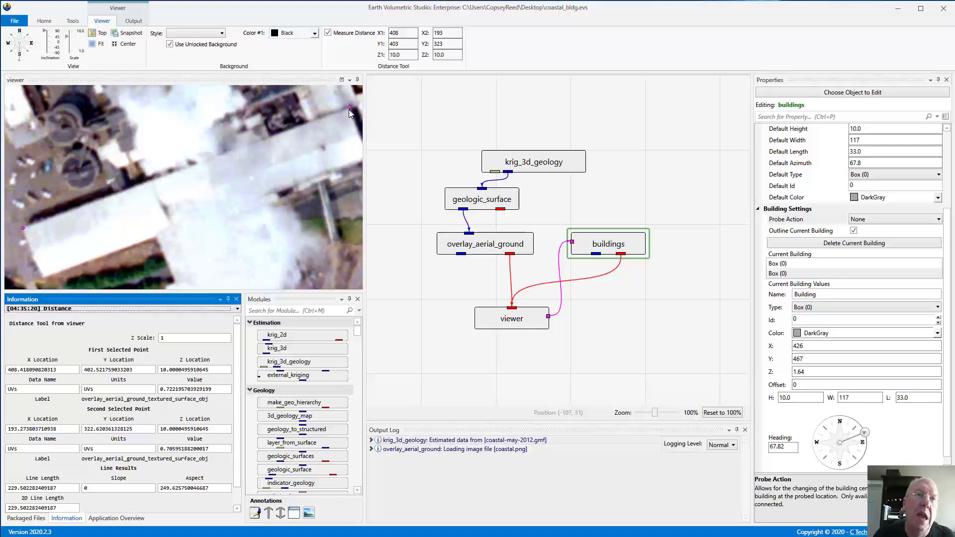
Step: Examine the viewer module's Distance Tool settings, including the point locations and the option for clearing points
left_click(539, 319)
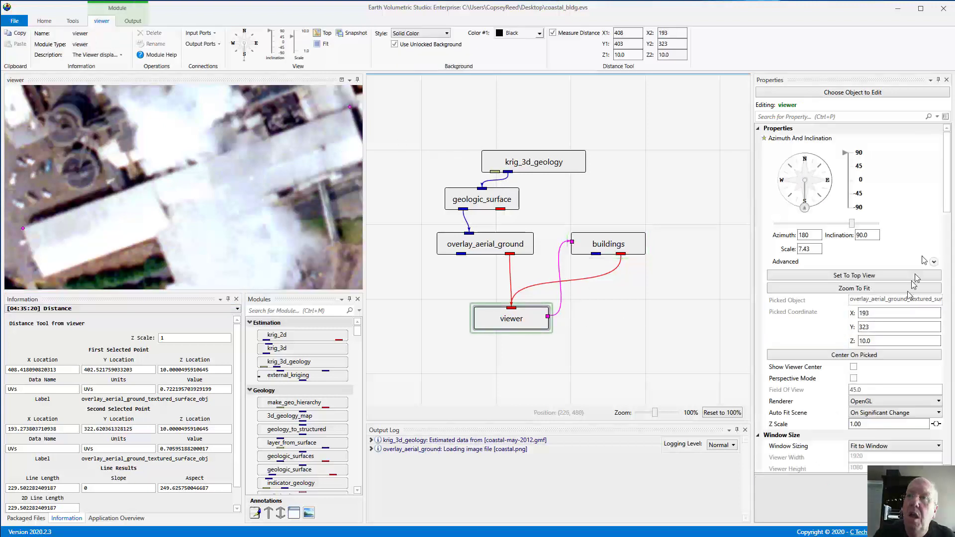
left_click_drag(948, 208, 949, 273)
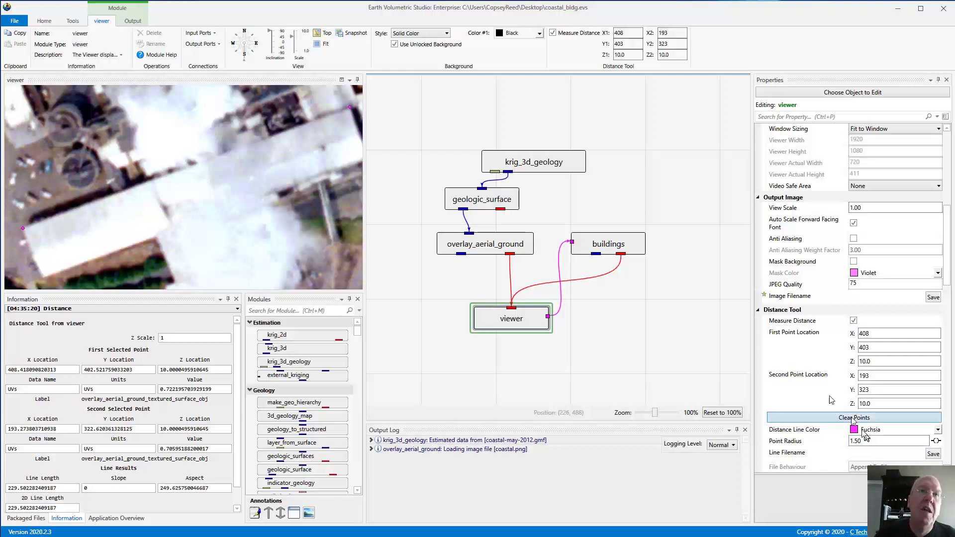
left_click(205, 193)
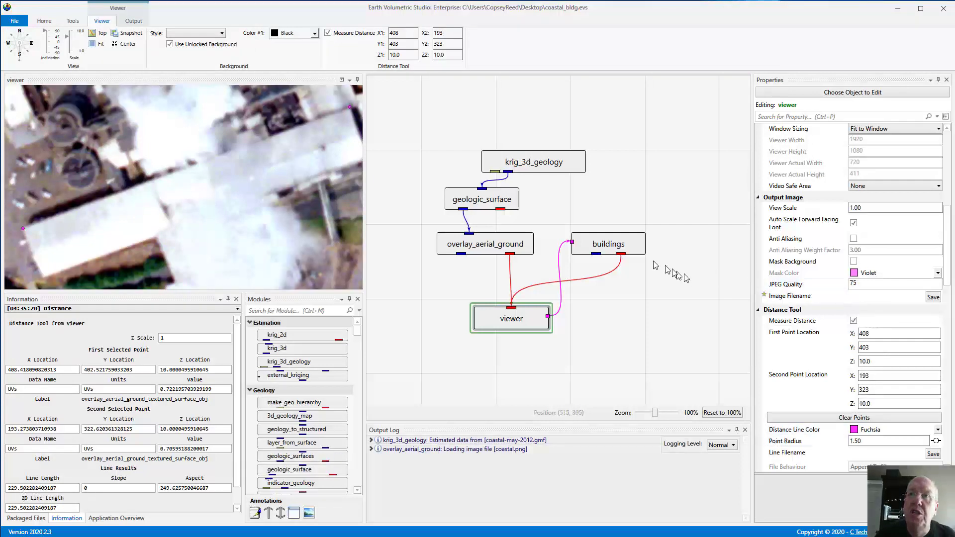
Step: Set the default building width to 229.5 in the buildings module
left_click(628, 247)
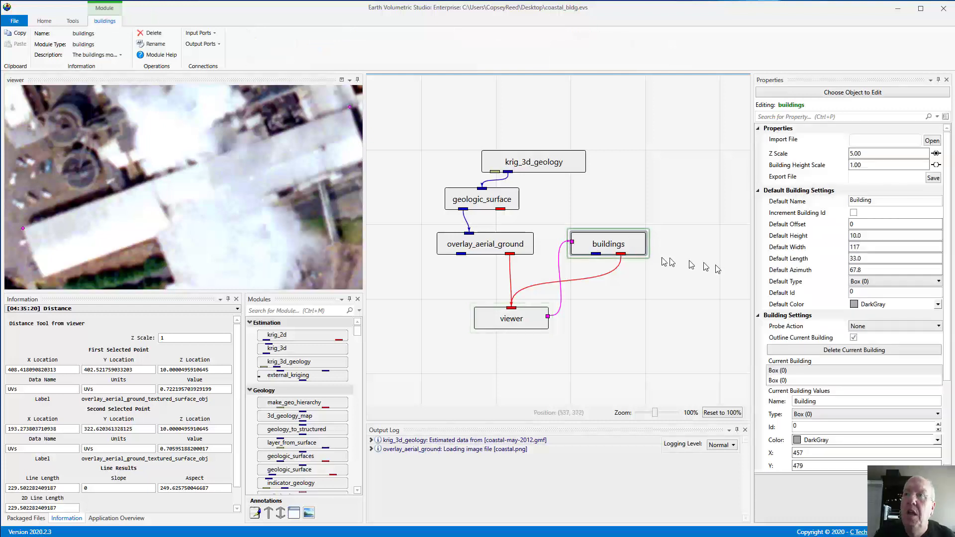
double_click(874, 248)
type("229")
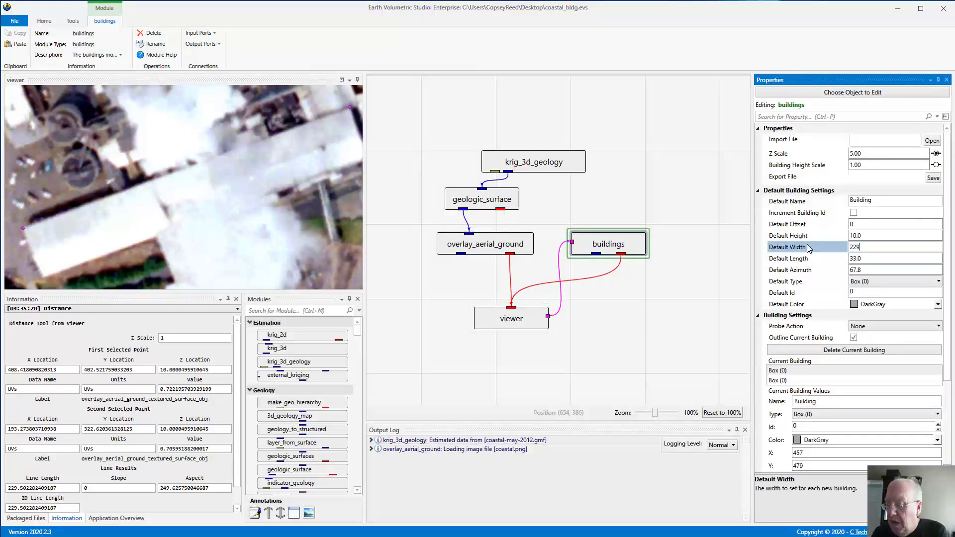
type(".5")
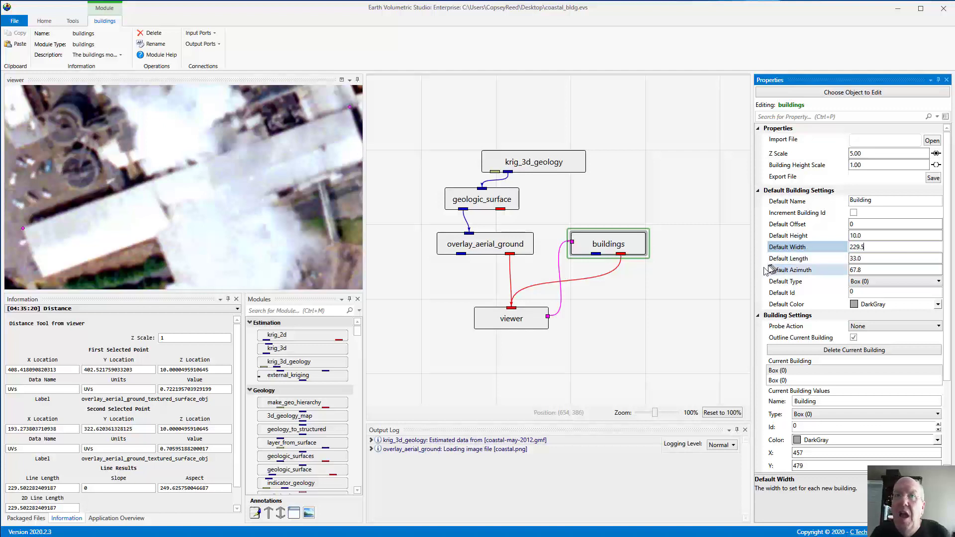
Step: Read the measured line's aspect and set the default building azimuth to 159.6
left_click_drag(307, 235, 259, 259)
scroll(256, 242, "down", 5)
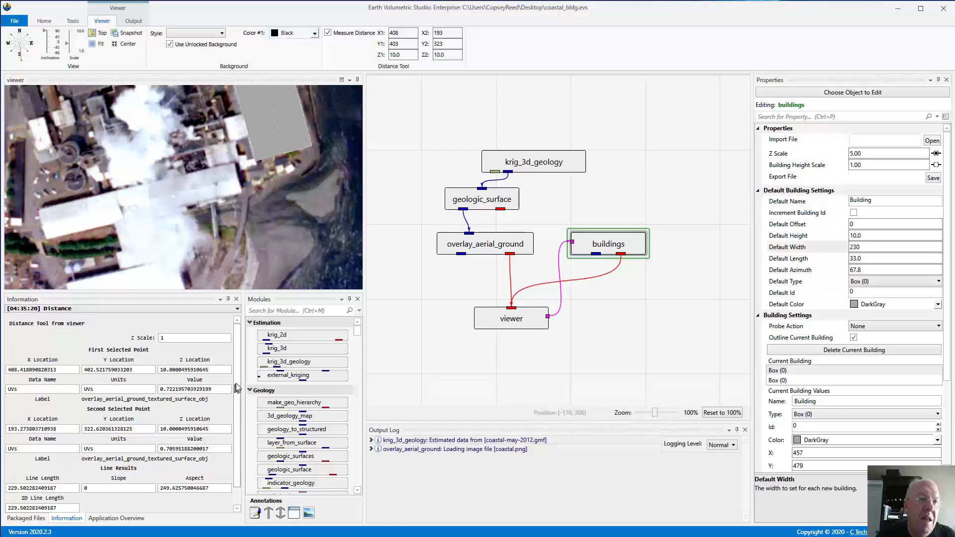
scroll(209, 413, "down", 2)
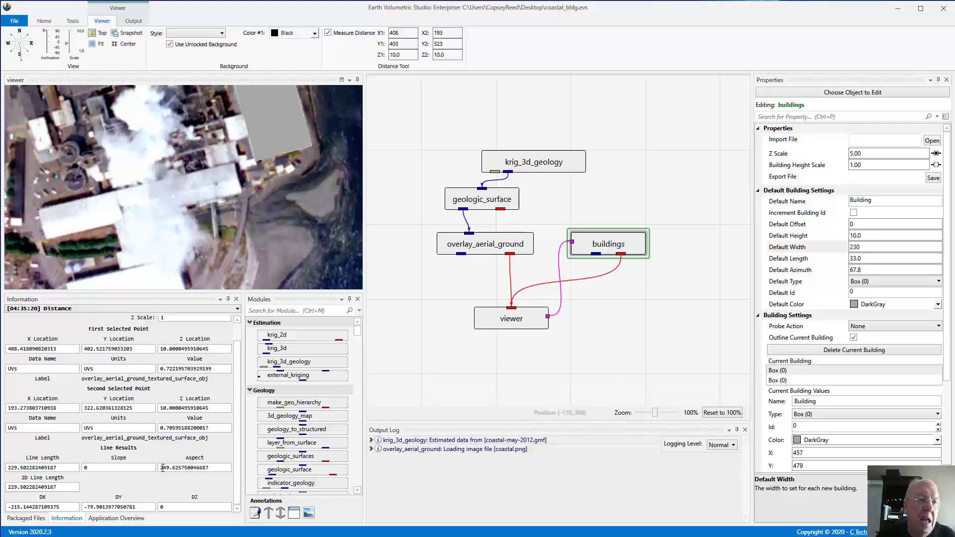
left_click_drag(163, 467, 222, 476)
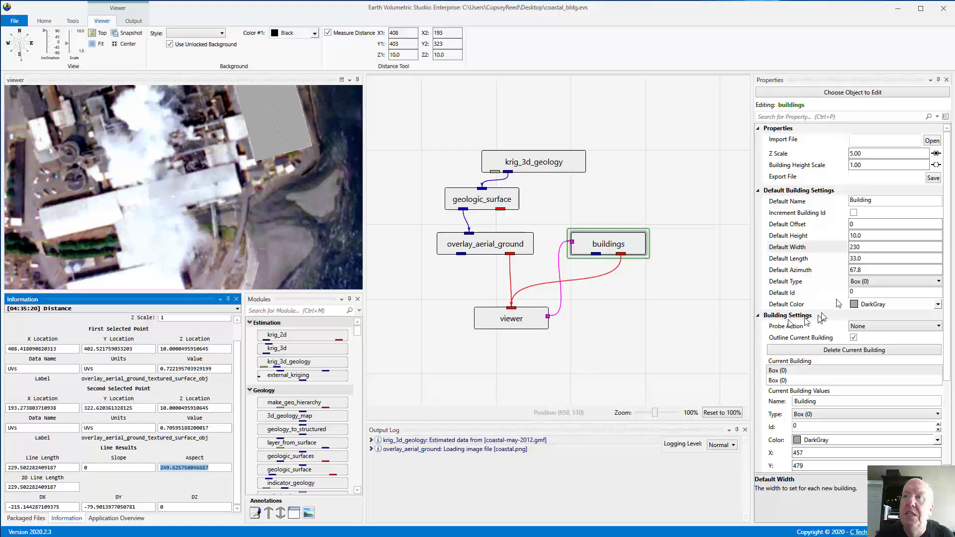
left_click(839, 271)
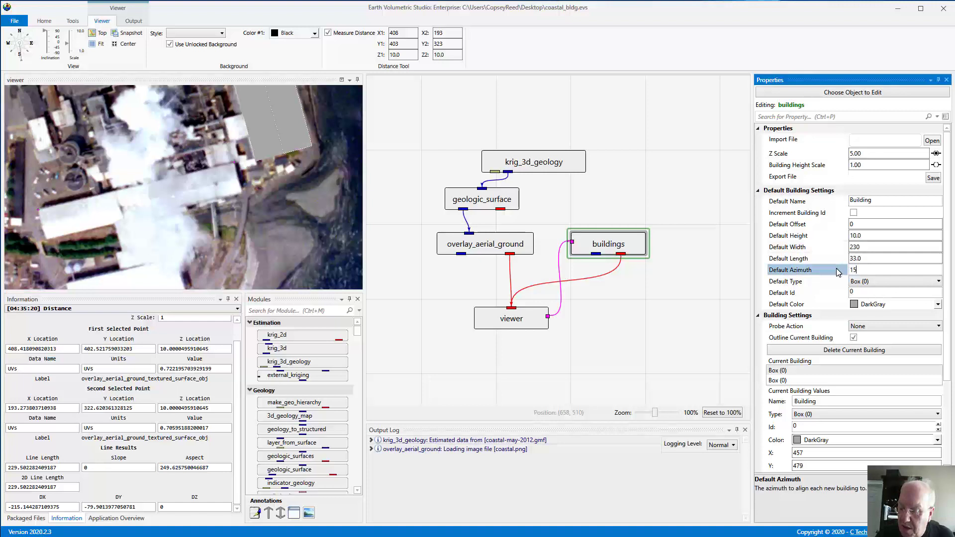
type("159.6")
key("Return")
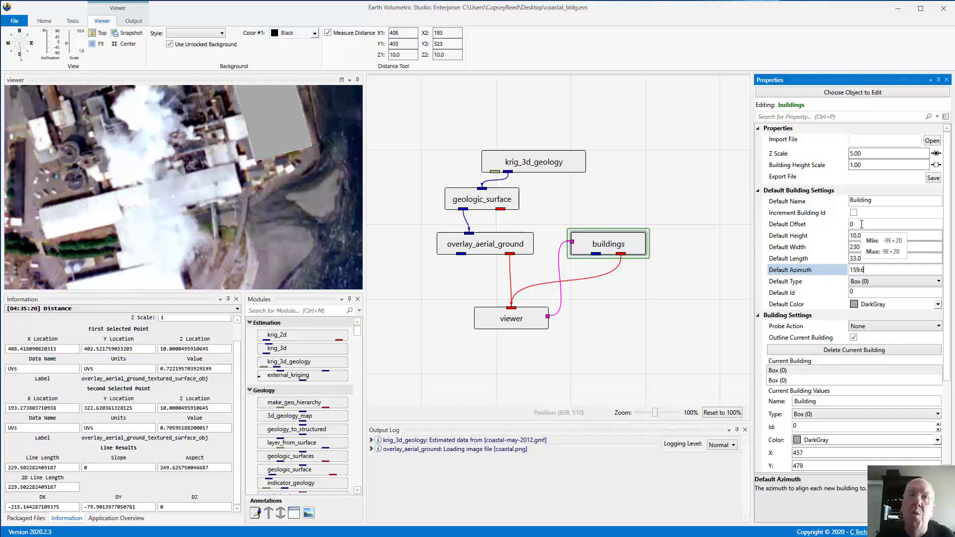
Step: Turn off distance measurement, set the probe action to Add Building and place a box at the long building's centre, about X 309, Y 345
left_click(328, 33)
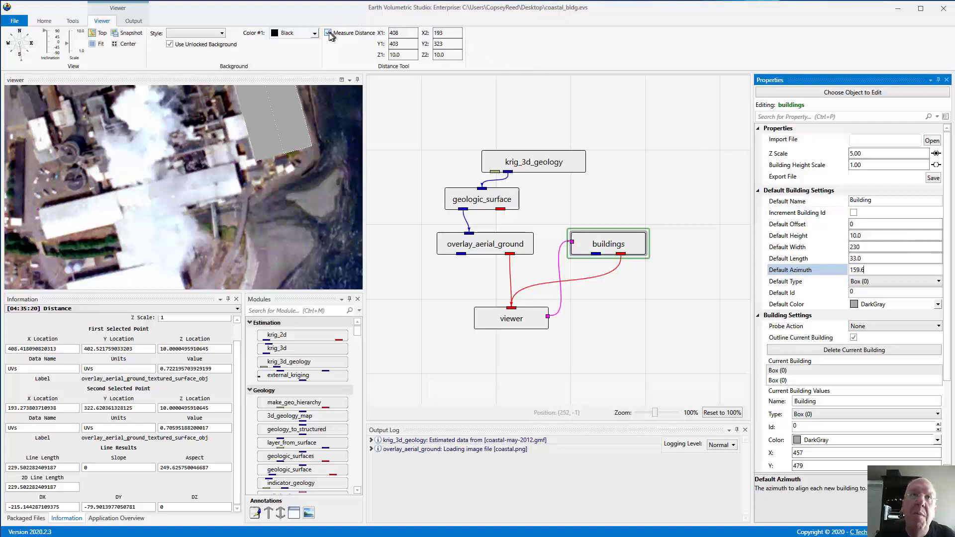
left_click(886, 326)
left_click(868, 357)
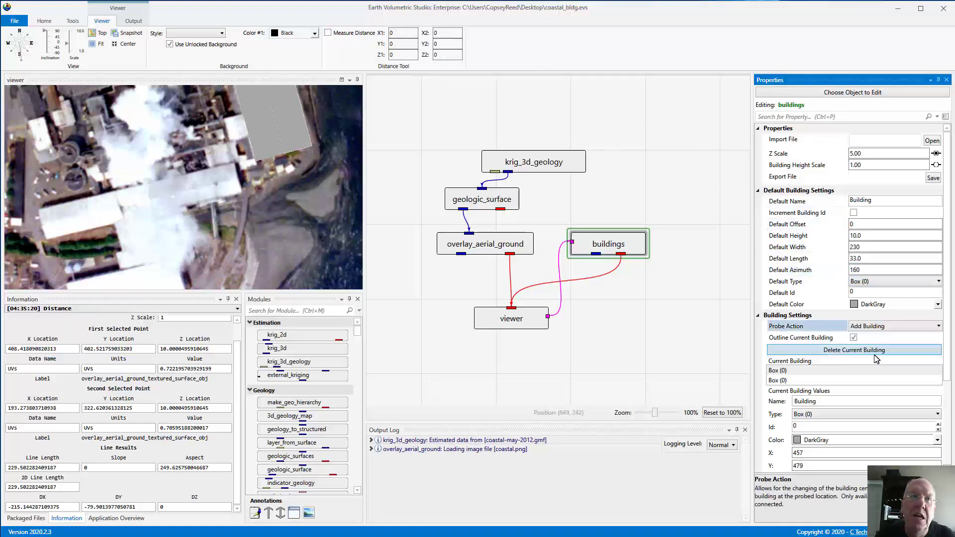
left_click(144, 205)
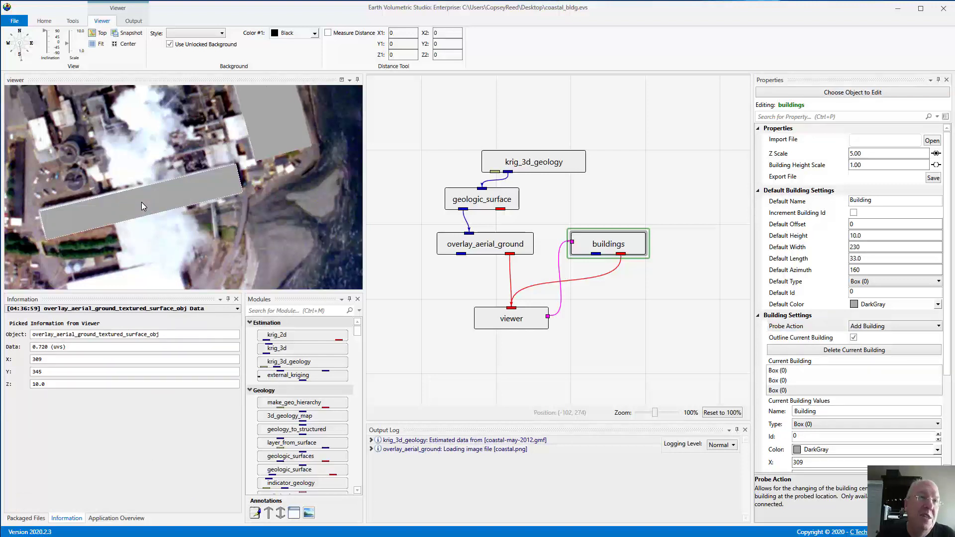
Step: Set the probe action to Reset Position and recentre the new long box at about X 306, Y 345
left_click(864, 326)
left_click(875, 345)
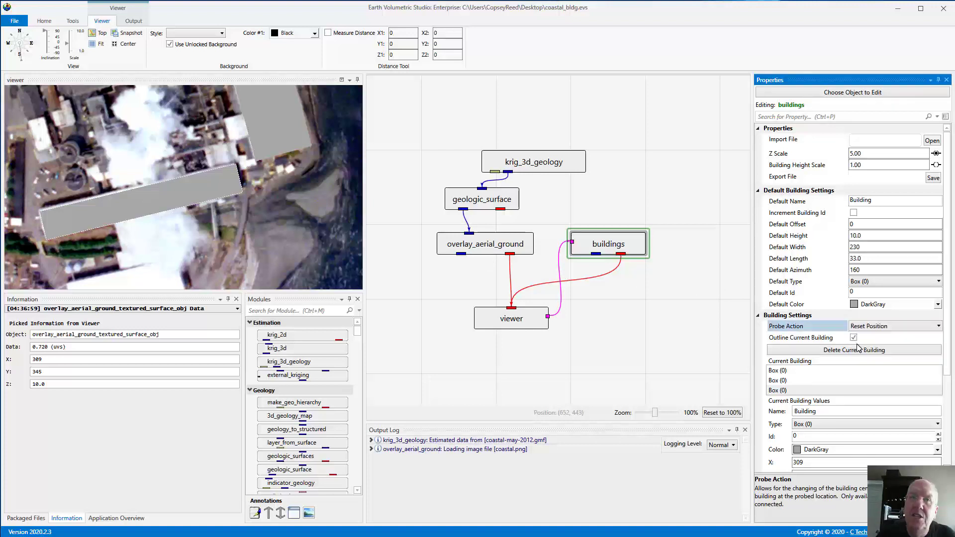
left_click(137, 202, "ctrl")
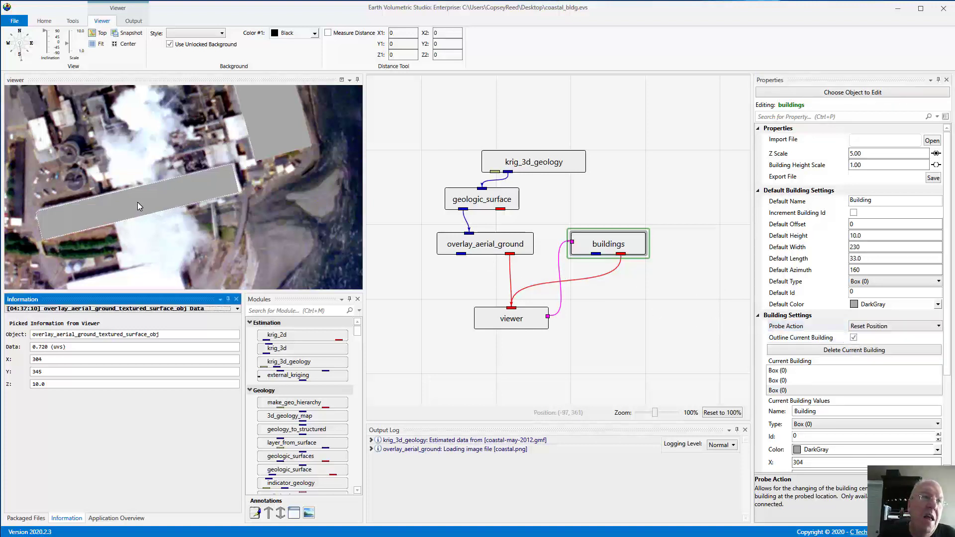
left_click(140, 202, "ctrl")
left_click(139, 206, "ctrl")
left_click(139, 206, "ctrl")
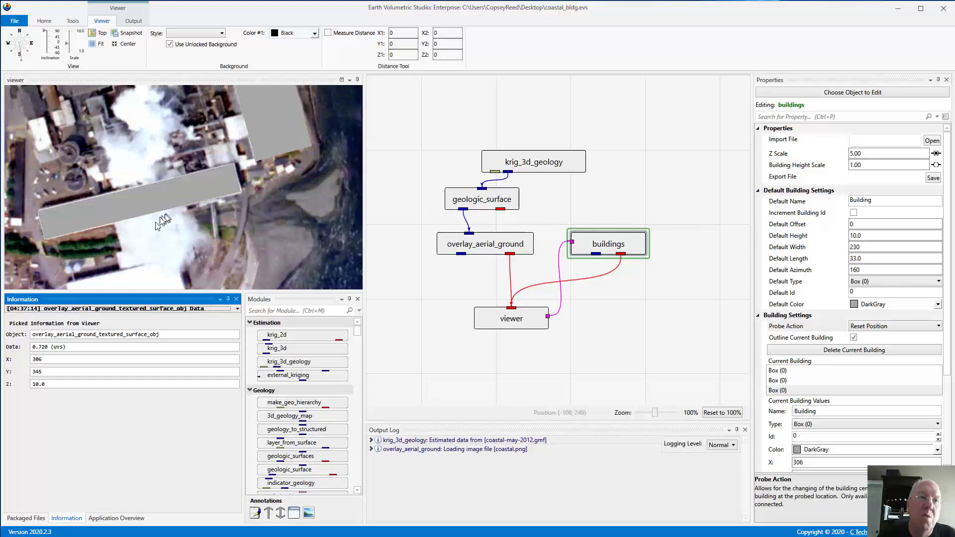
Step: View the three boxes from low and oblique angles to check how they sit on the aerial image
left_click_drag(158, 223, 351, 90)
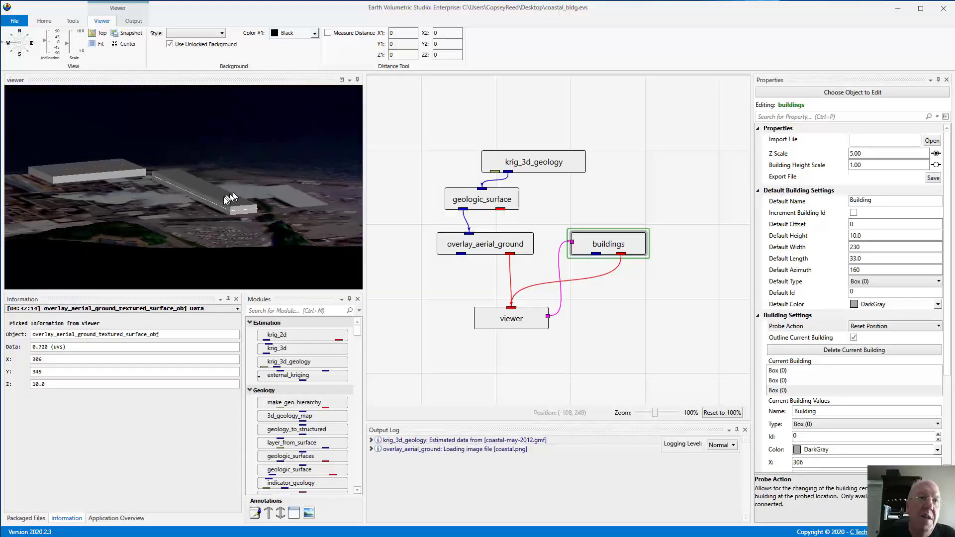
left_click_drag(230, 199, 99, 213)
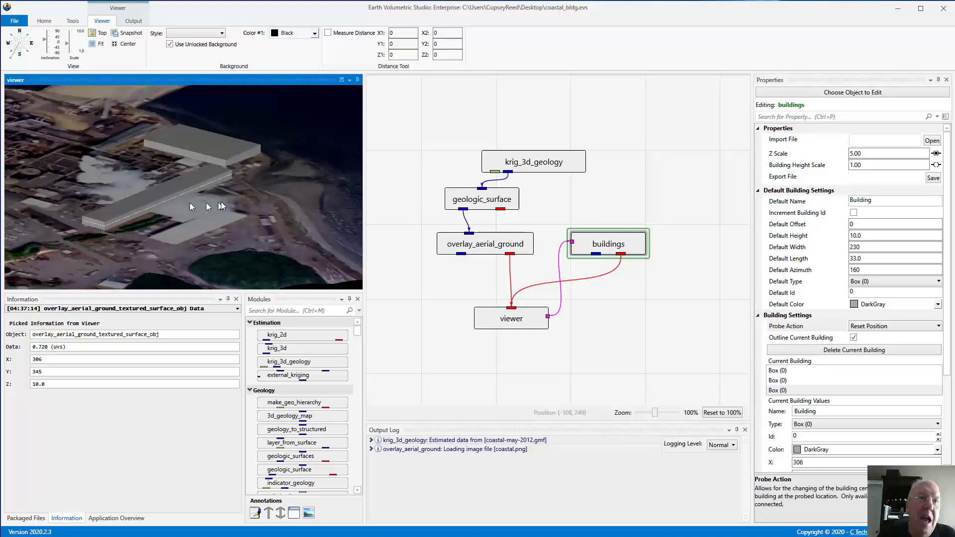
left_click_drag(209, 206, 273, 193)
Step: Set the probe action to None, turn on distance measurement and measure the long edge of the white building still without a box
scroll(213, 235, "up", 10)
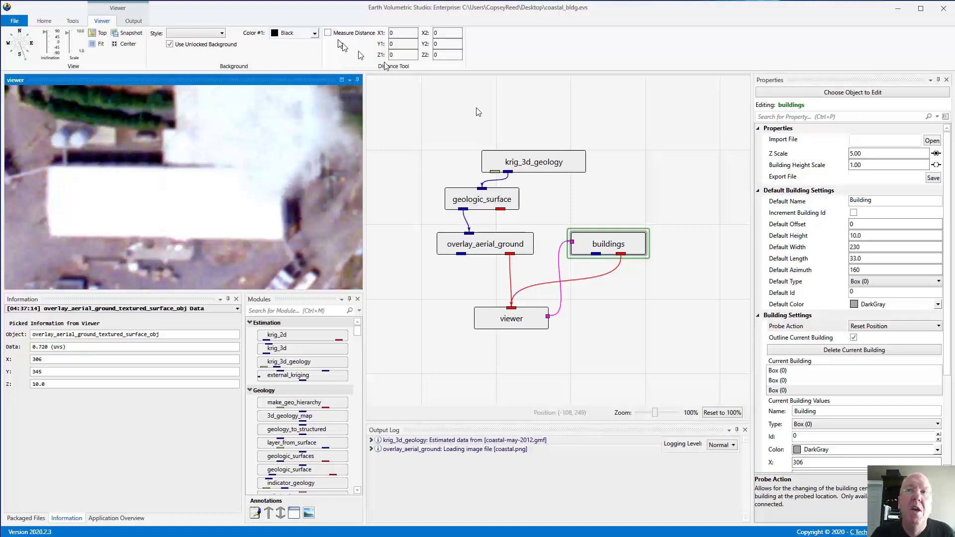
left_click(875, 327)
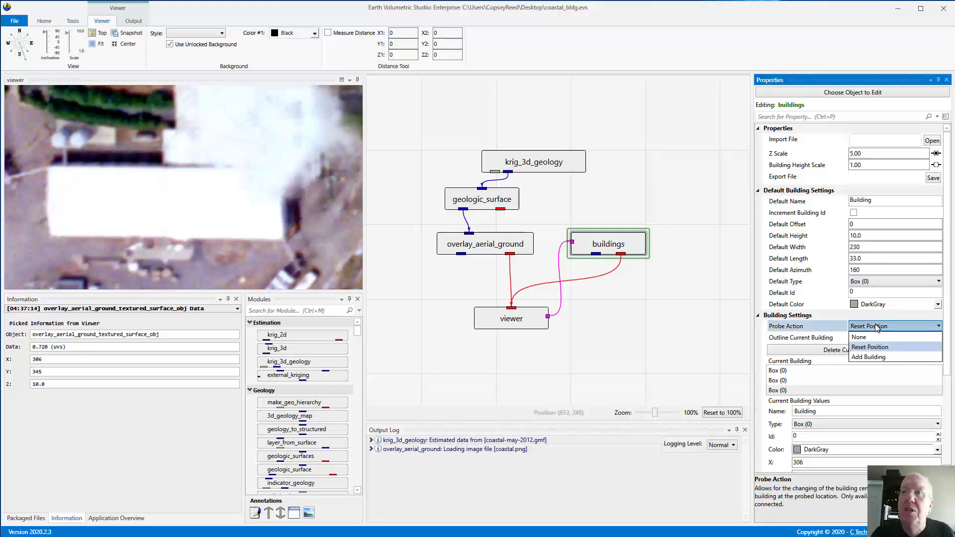
left_click(876, 337)
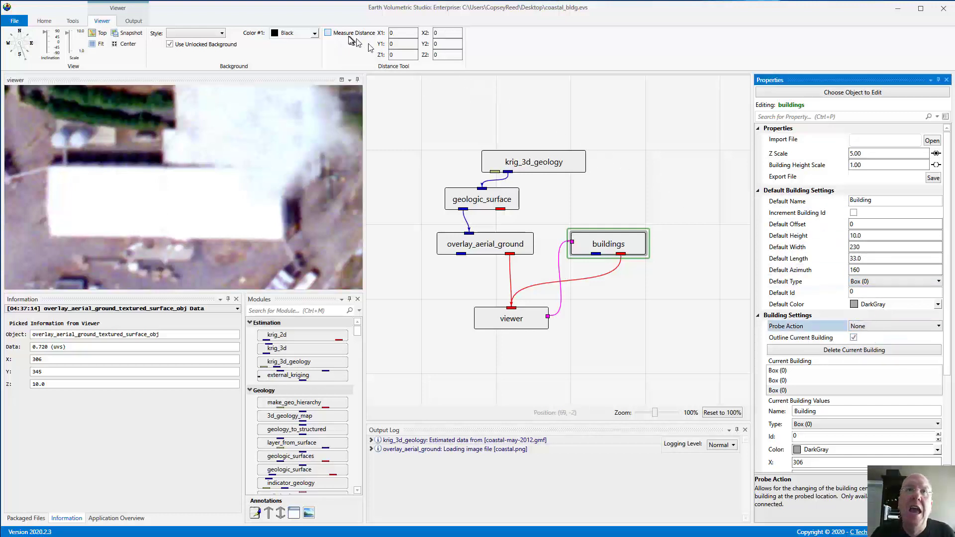
left_click(328, 33)
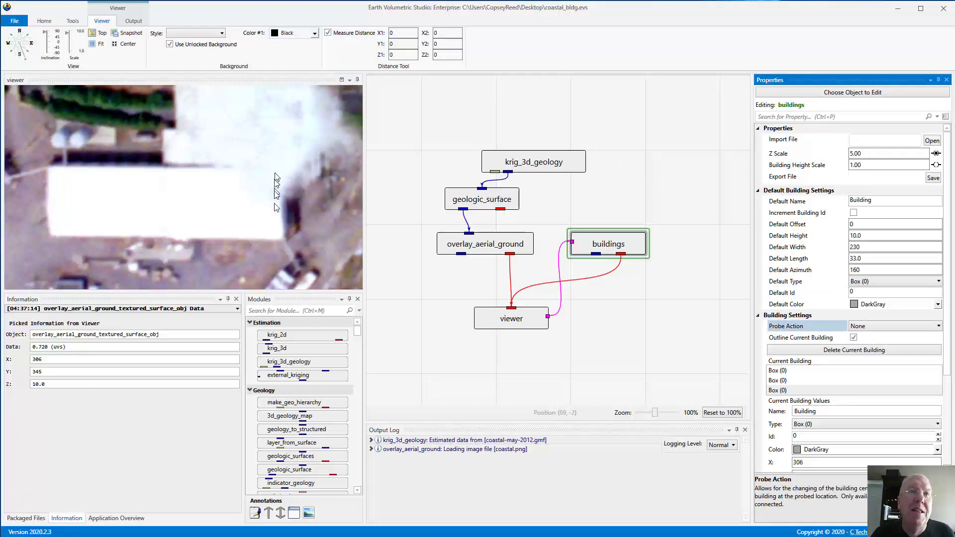
left_click(285, 238, "ctrl")
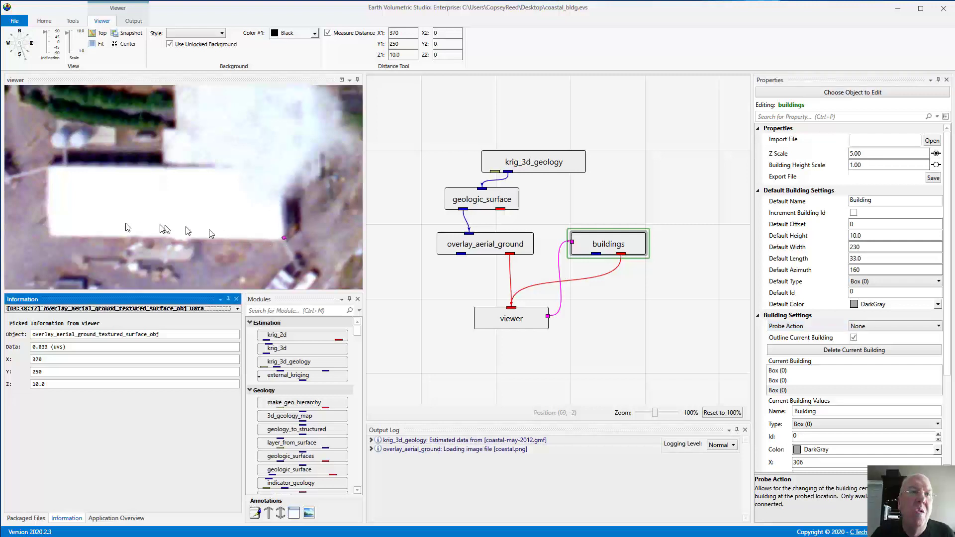
left_click(50, 235, "ctrl")
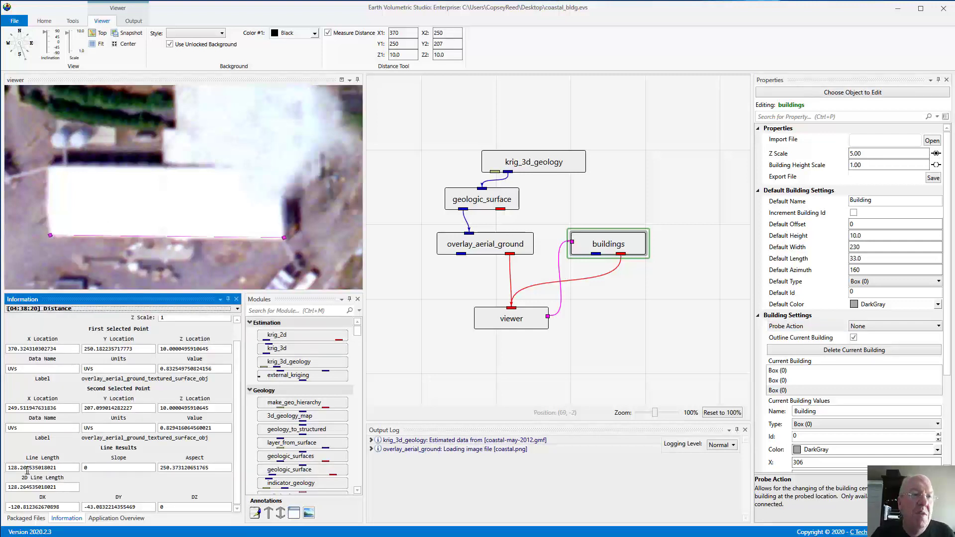
Step: Set the default building width to 128 to match the measured edge
left_click(866, 247)
left_click_drag(865, 247, 817, 250)
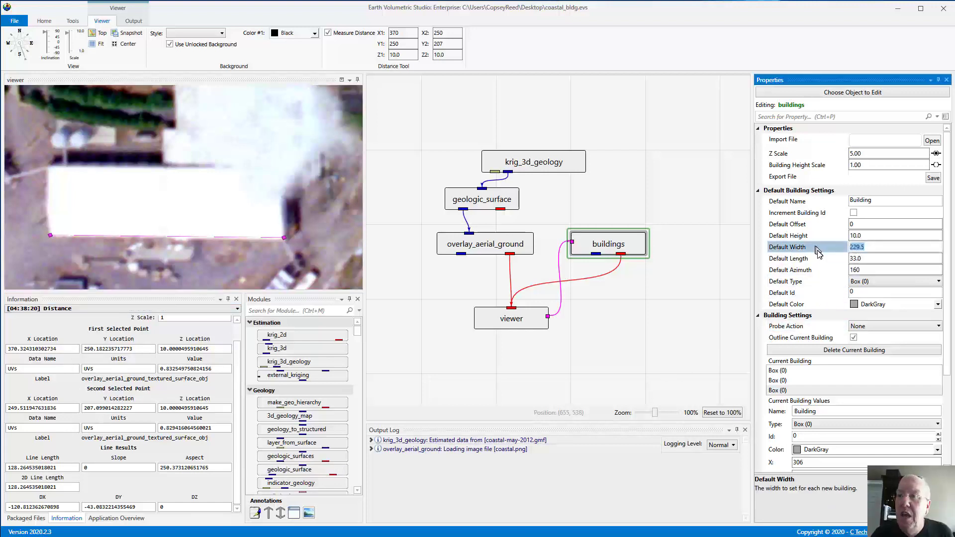
type("128")
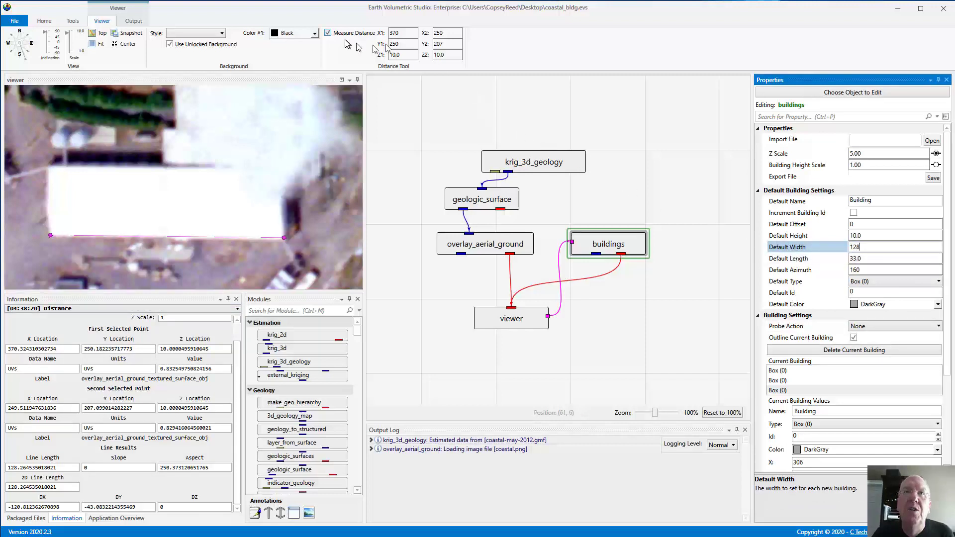
Step: Turn off distance measurement, set the probe action to Add Building and place a box at the white building's centre, about X 303, Y 247
left_click(327, 33)
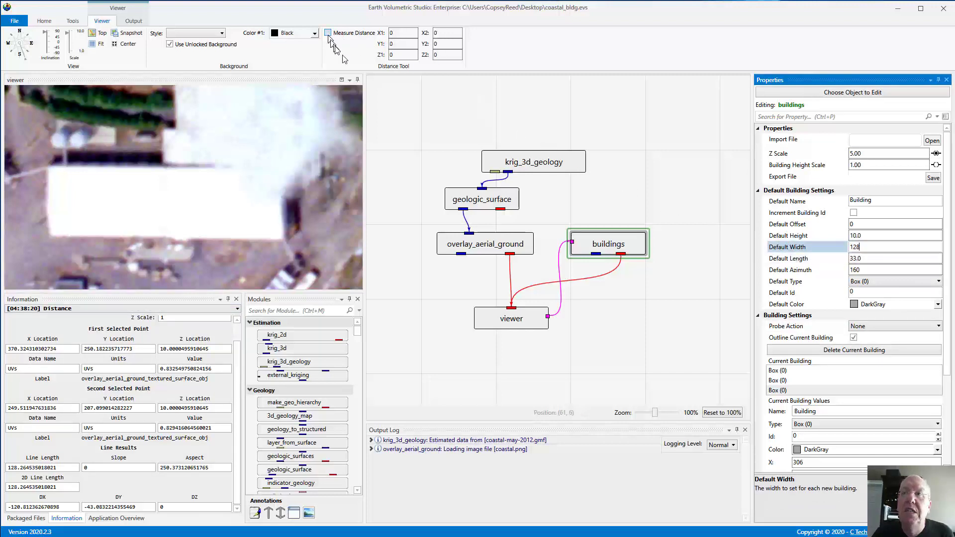
left_click(871, 327)
left_click(869, 357)
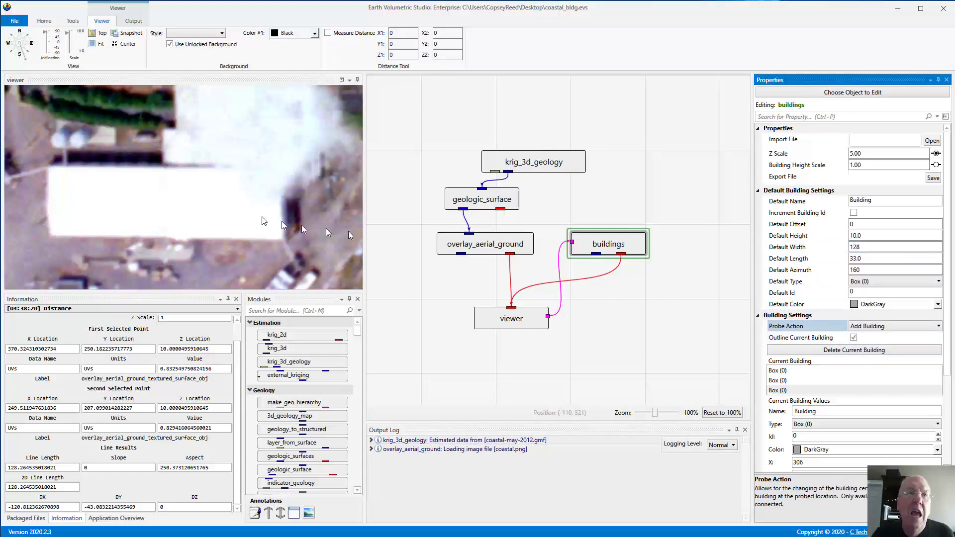
left_click(169, 207)
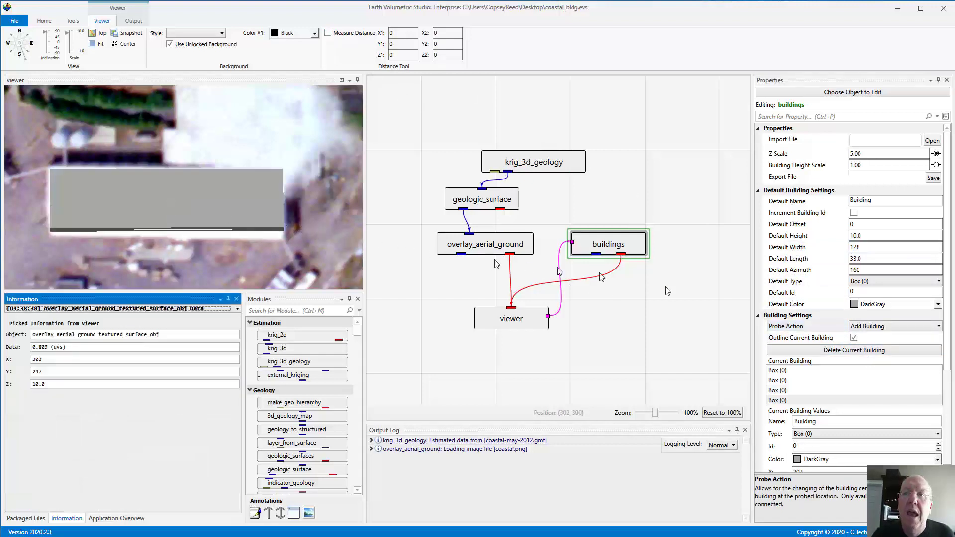
Step: Set the probe action to Reset Position and recentre the new box on the white roof at about X 303, Y 245
left_click(871, 326)
left_click(868, 345)
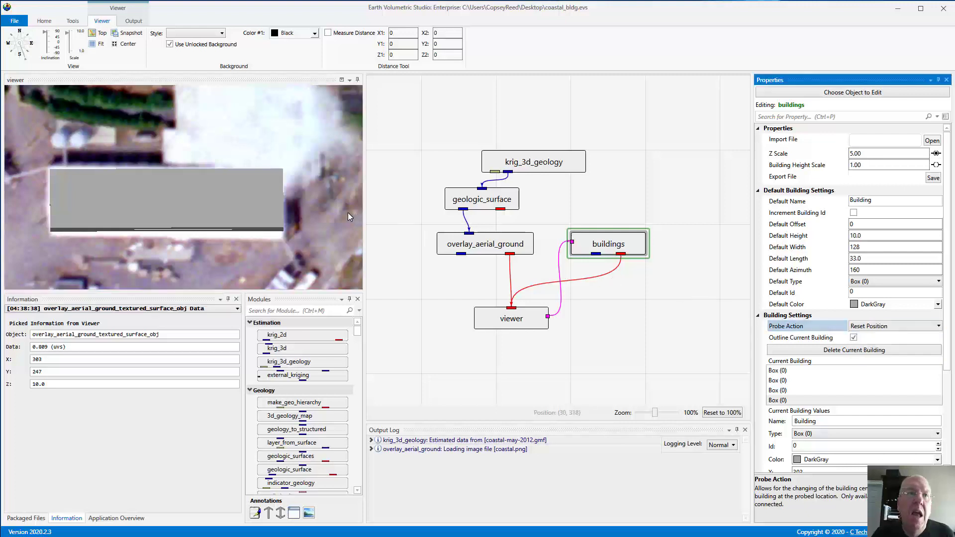
left_click(165, 197, "ctrl")
left_click(166, 201, "ctrl")
left_click(168, 205, "ctrl")
left_click(170, 208, "ctrl")
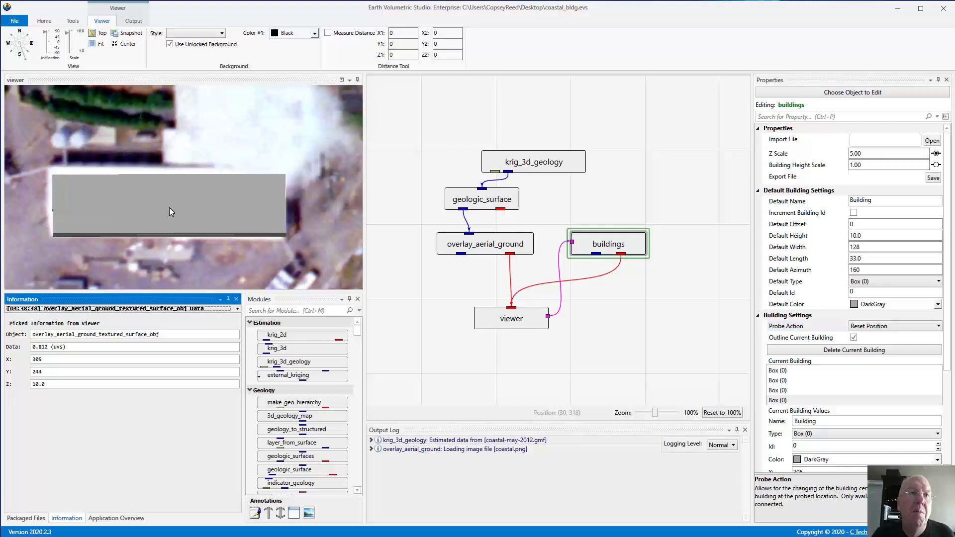
left_click(165, 207, "ctrl")
left_click(167, 206, "ctrl")
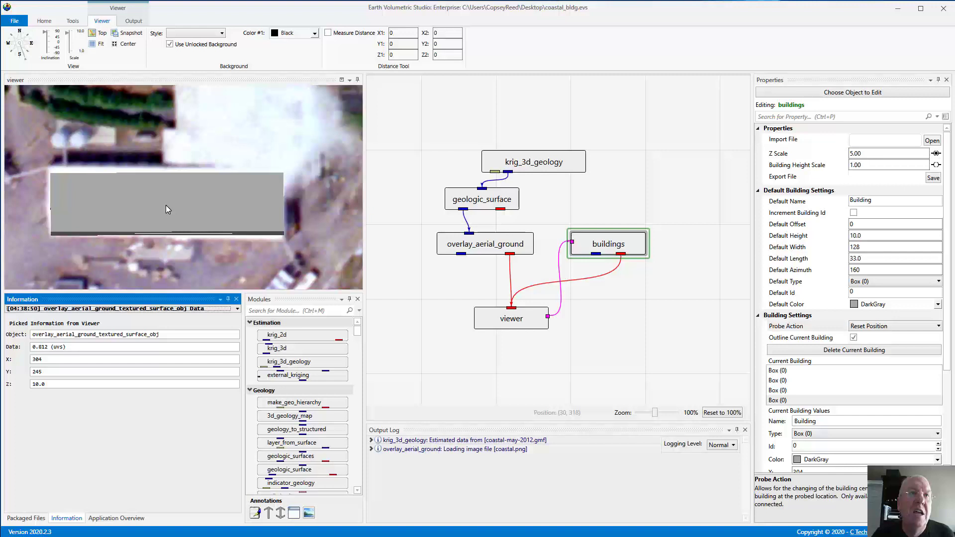
left_click(166, 205, "ctrl")
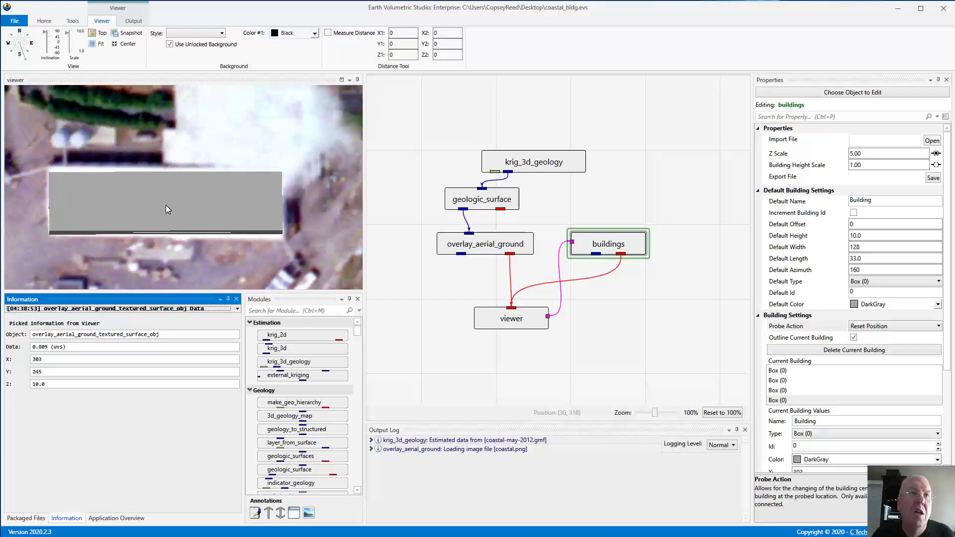
Step: Set the new box's length to 38 so it spans the full depth of the white roof
left_click_drag(198, 210, 60, 203)
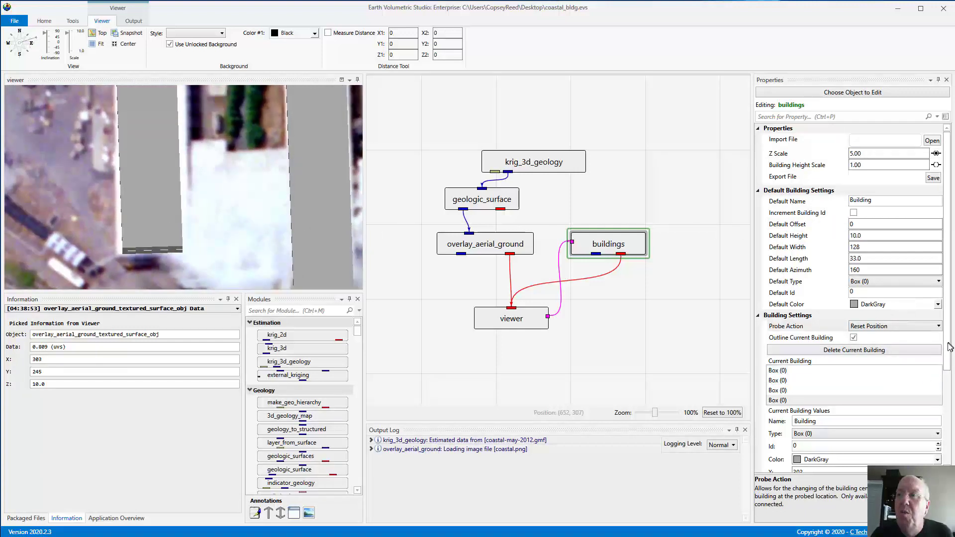
left_click_drag(949, 361, 950, 412)
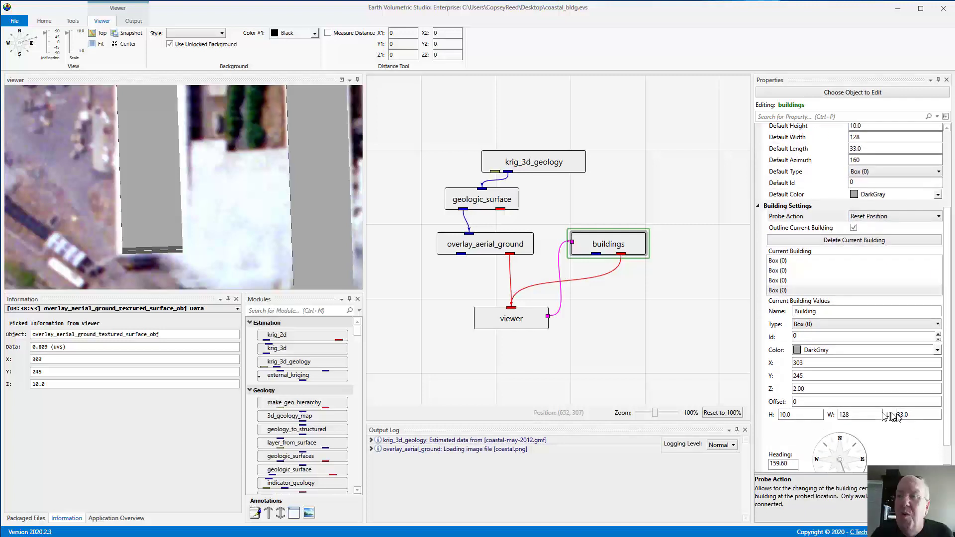
left_click_drag(917, 415, 889, 418)
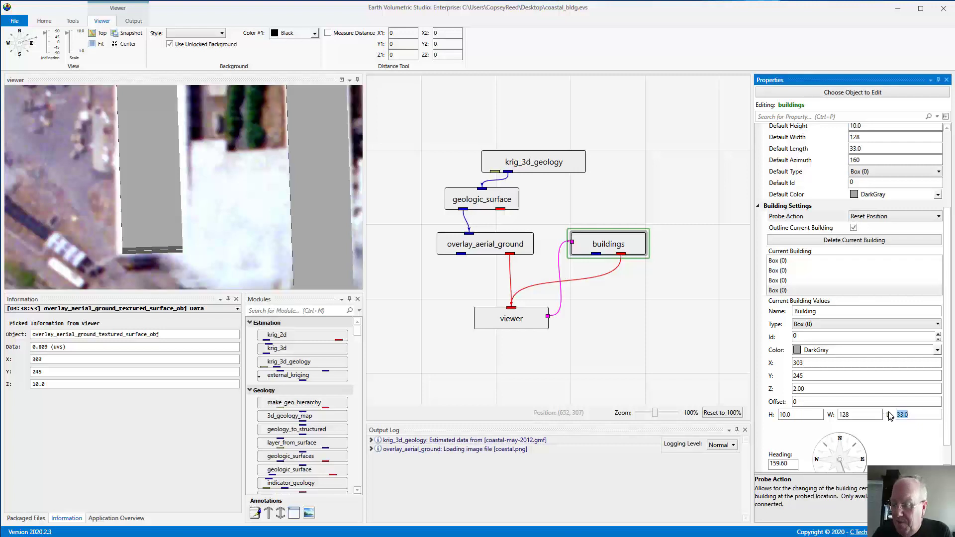
type("35")
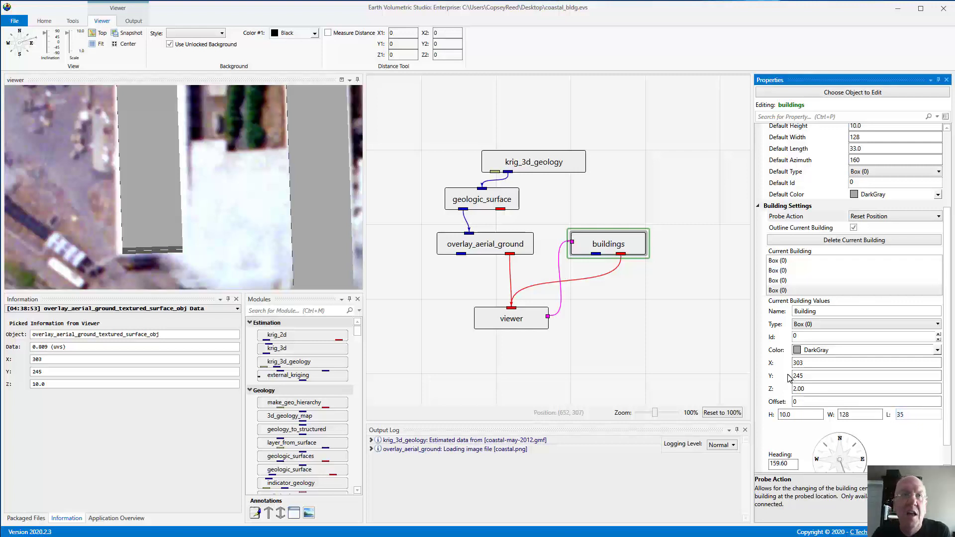
key("Return")
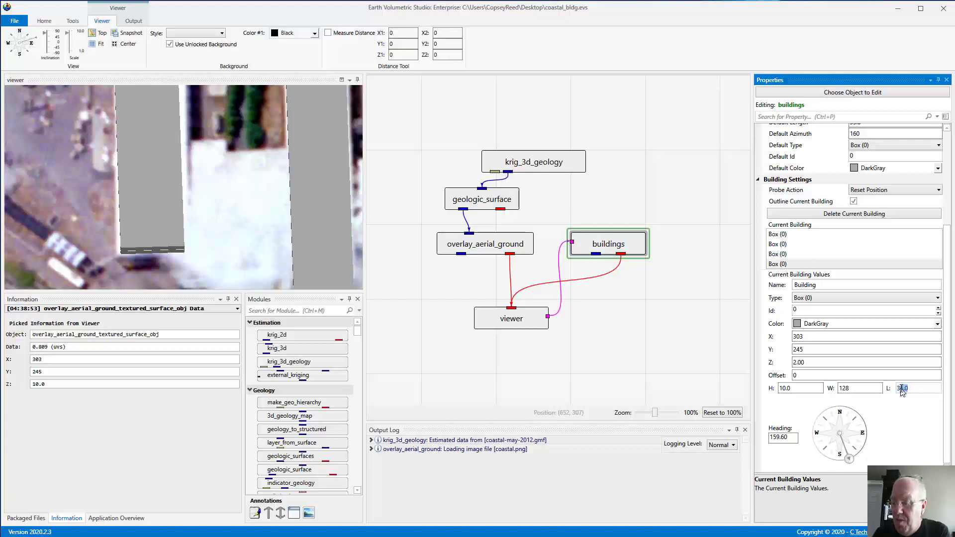
type("8")
left_click(745, 326)
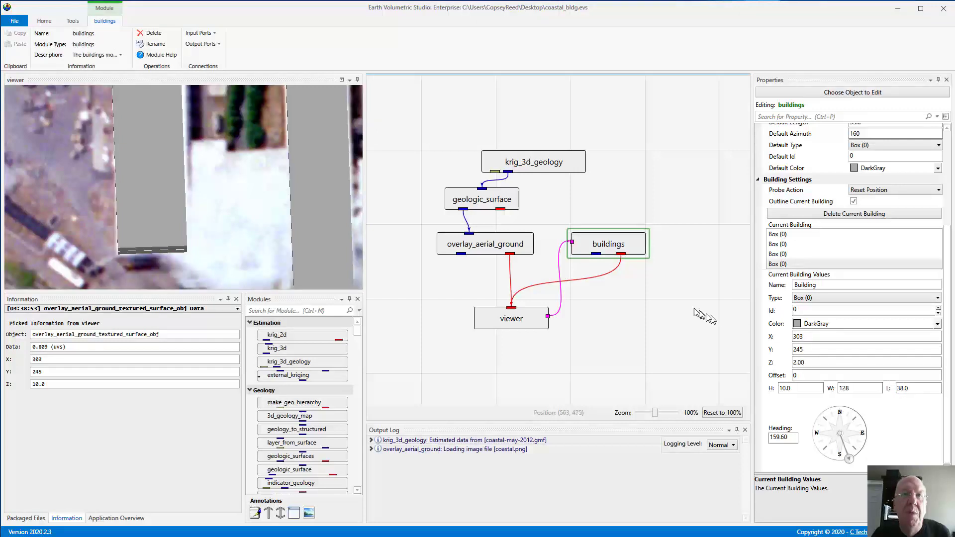
Step: Turn the new box's heading to about 160.37 and recentre it at about X 303, Y 246
left_click_drag(207, 227, 305, 273)
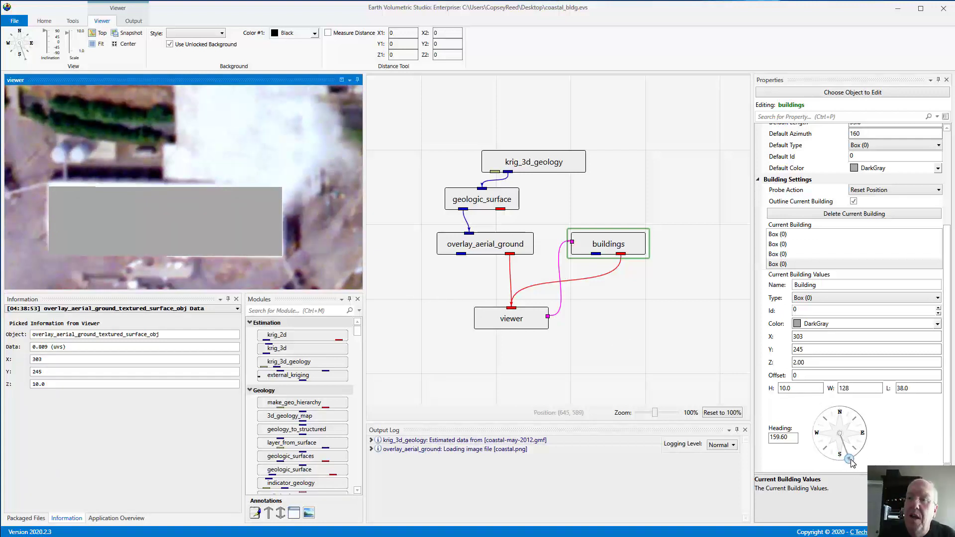
left_click_drag(851, 461, 849, 459)
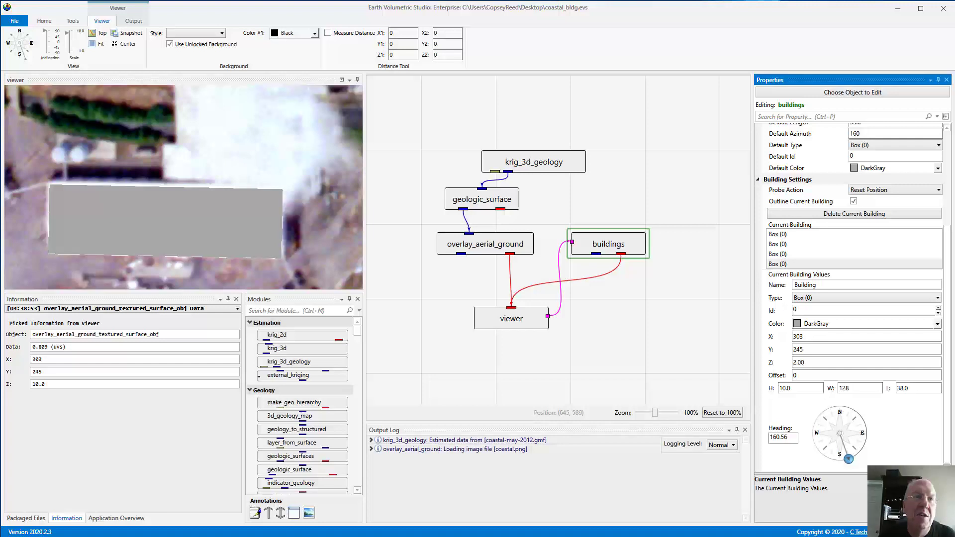
left_click_drag(849, 459, 849, 458)
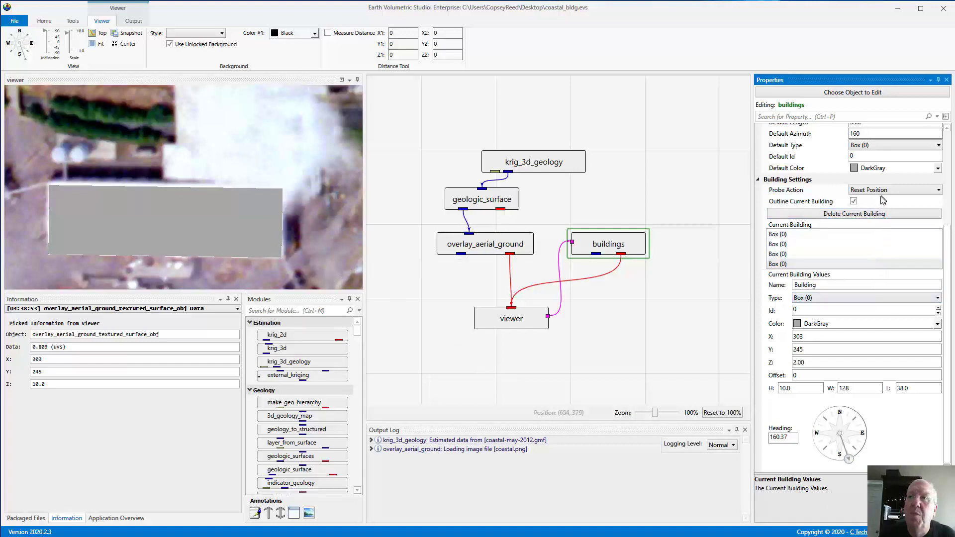
left_click(169, 217, "ctrl")
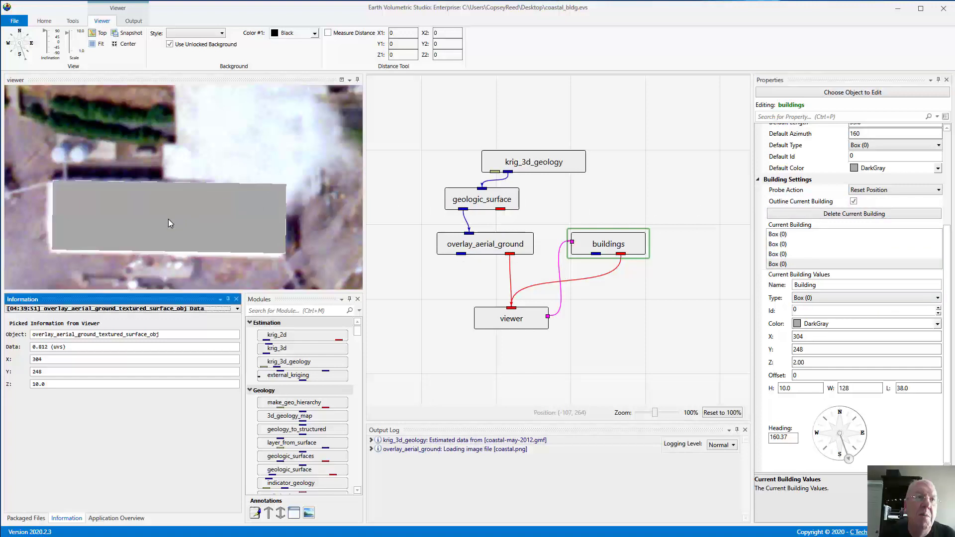
left_click(166, 220, "ctrl")
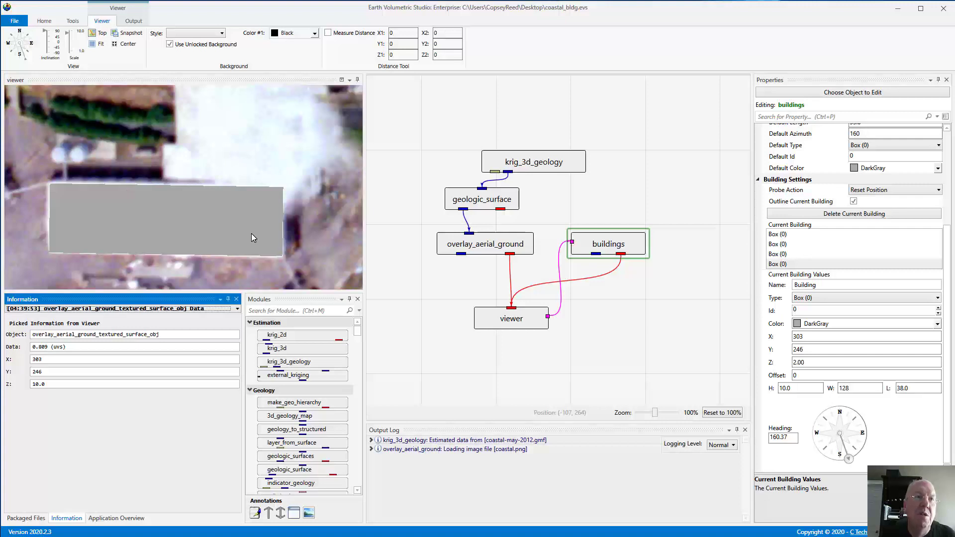
Step: View the new box's end at an angle and set its Y position to 246.2
left_click_drag(194, 235, 239, 152)
left_click_drag(157, 202, 276, 178)
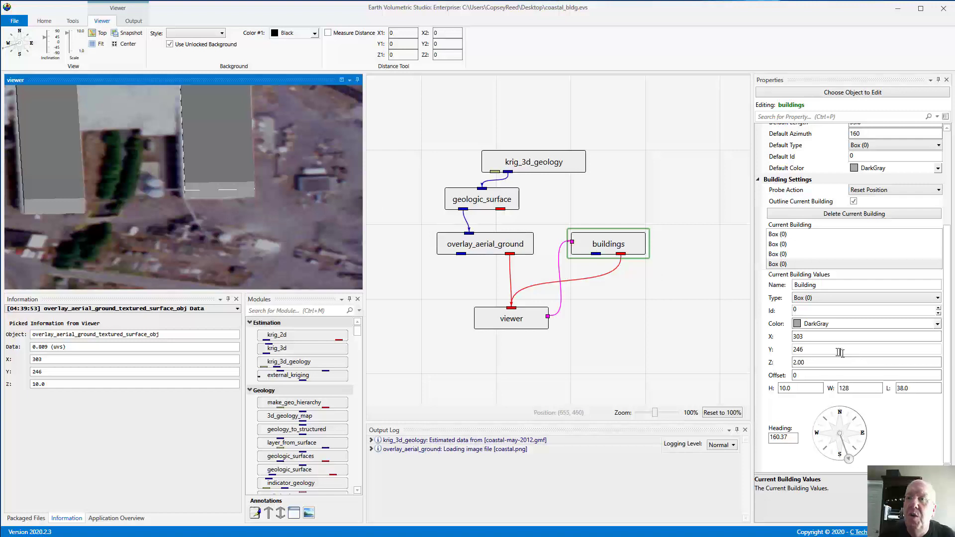
left_click(822, 350)
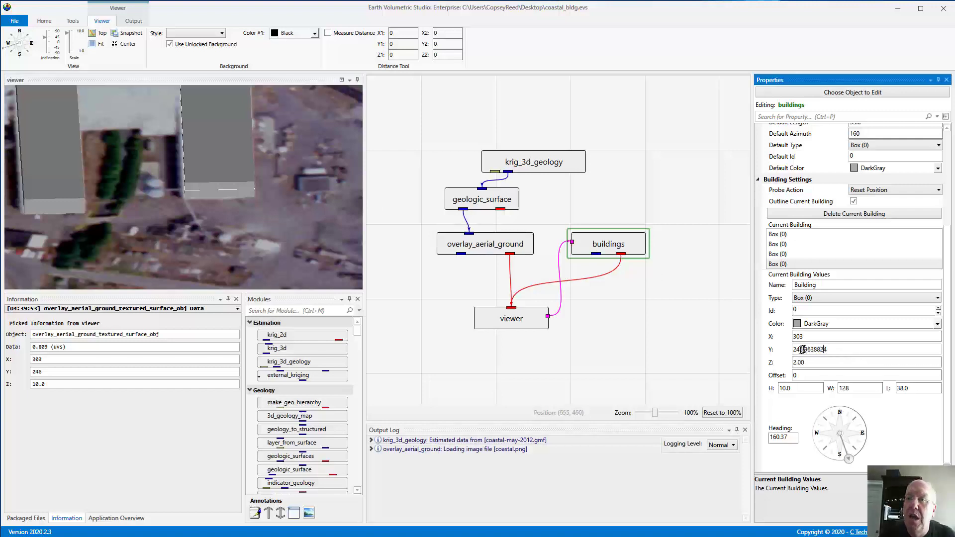
left_click_drag(800, 349, 903, 360)
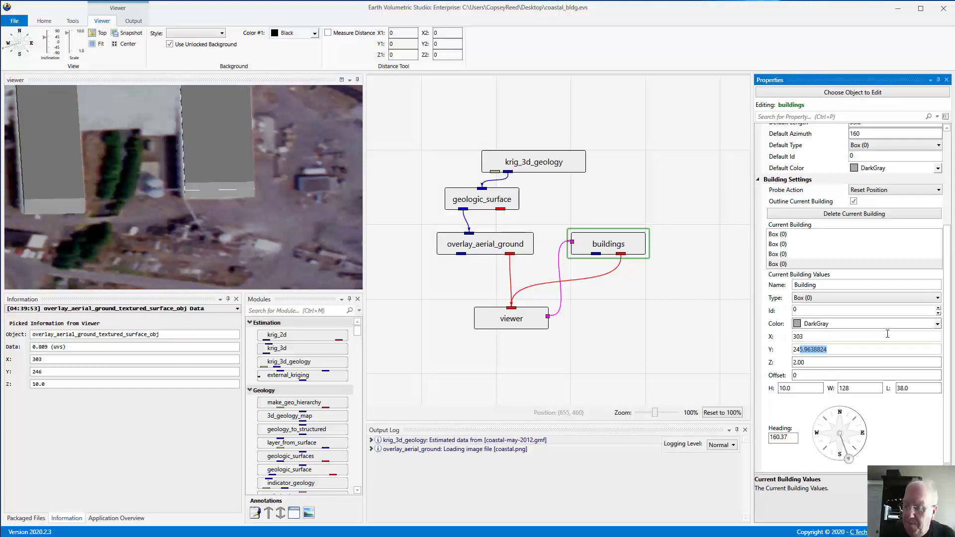
type("6.2")
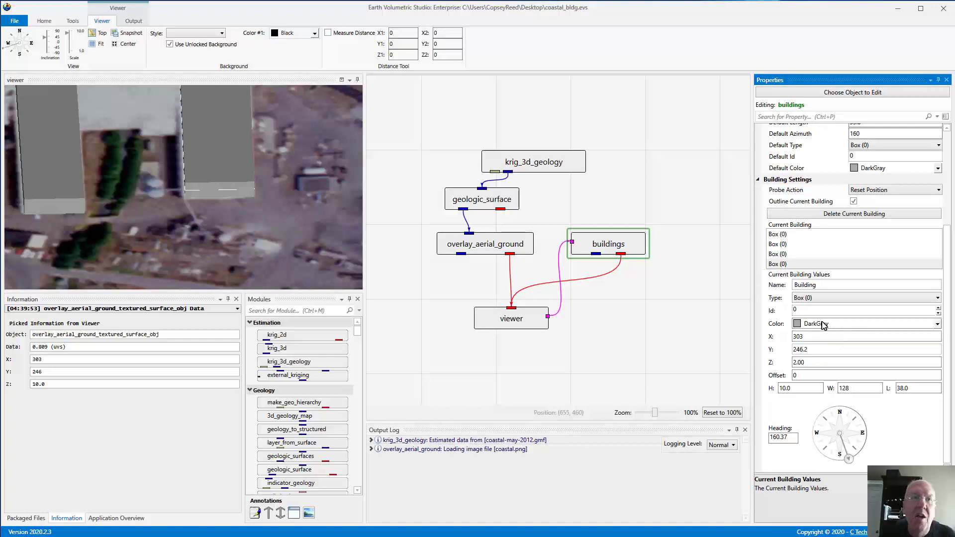
key("BackSpace")
key("BackSpace")
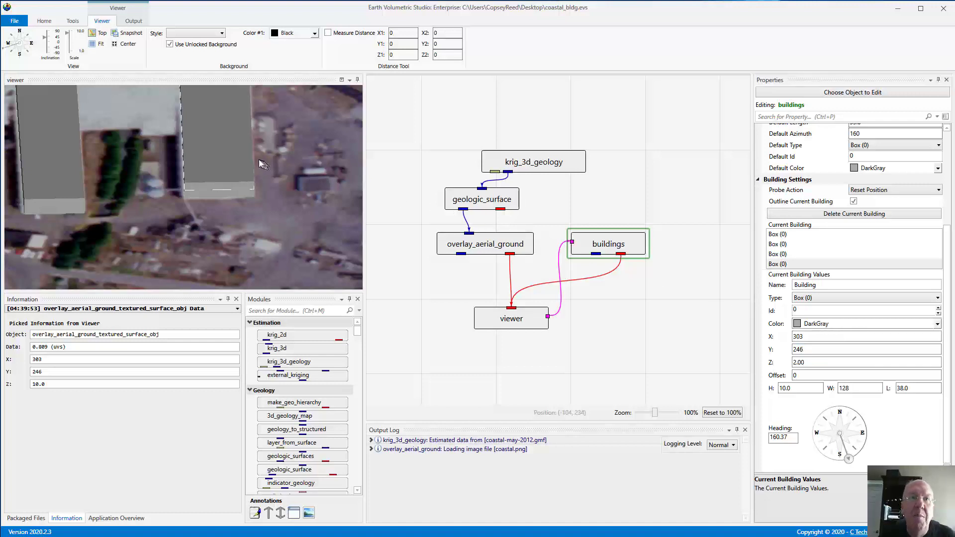
Step: Nudge the new box's Y position to about 247 and check its fit over the roof from an angle and from above
left_click_drag(259, 159, 249, 183)
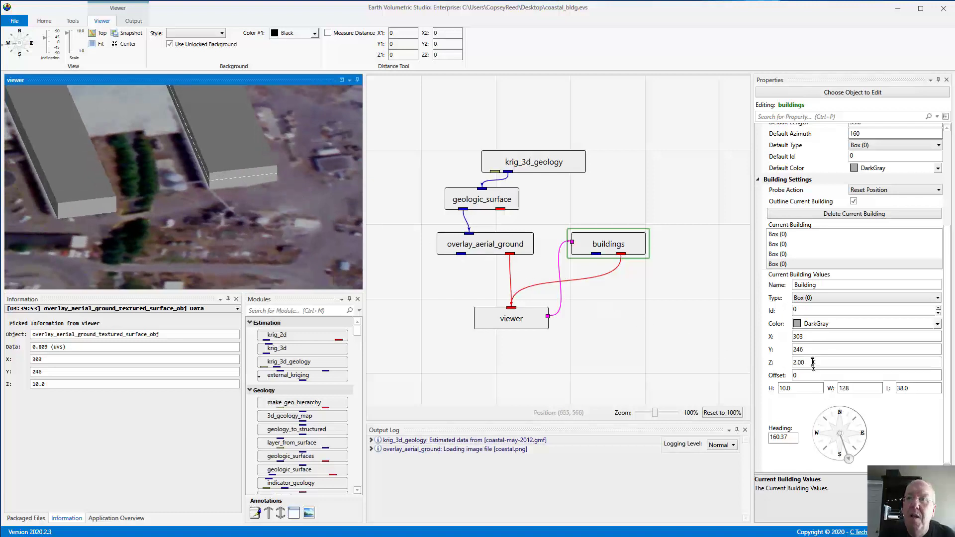
left_click(802, 350)
type(".2")
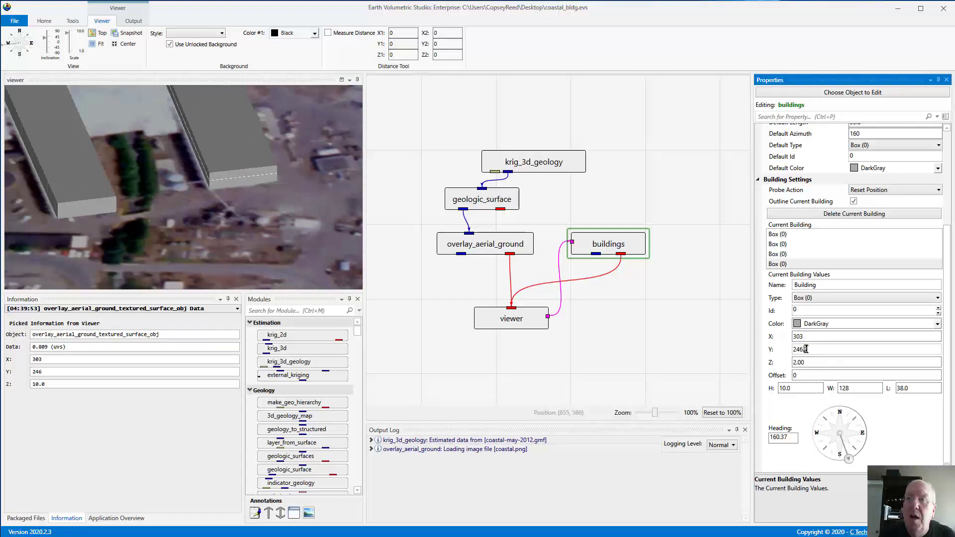
left_click(693, 326)
left_click_drag(269, 192, 233, 191)
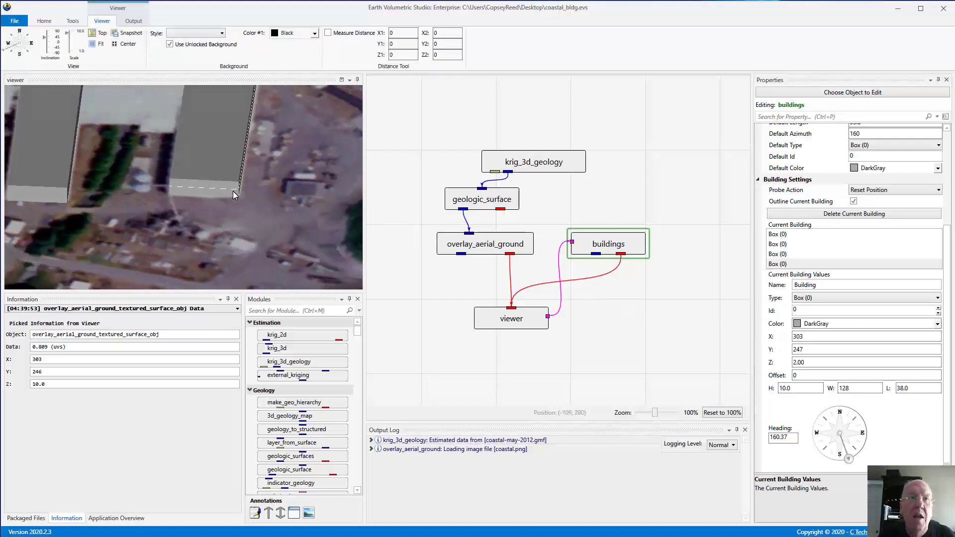
left_click_drag(252, 233, 186, 280)
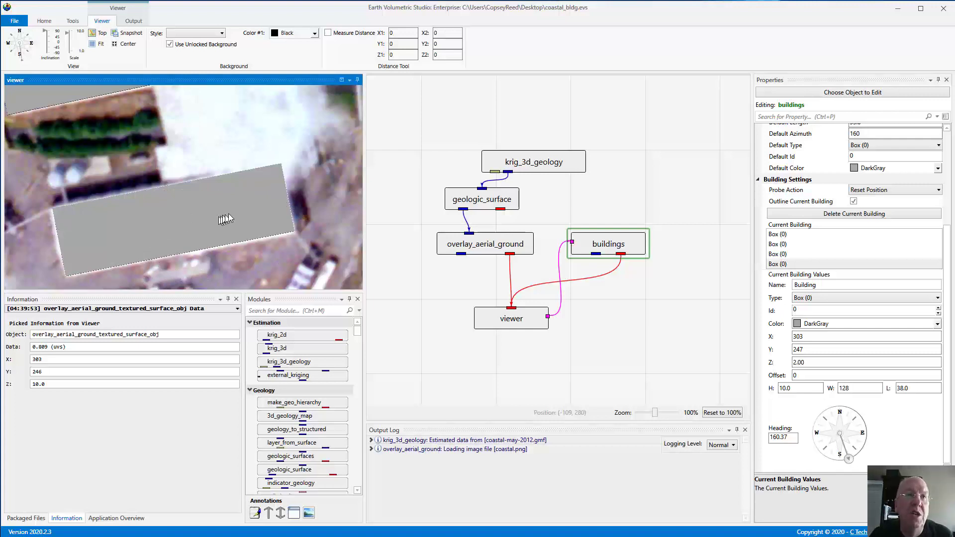
Step: View the placed boxes at an angle over the site and look through the available building types
scroll(231, 212, "down", 3)
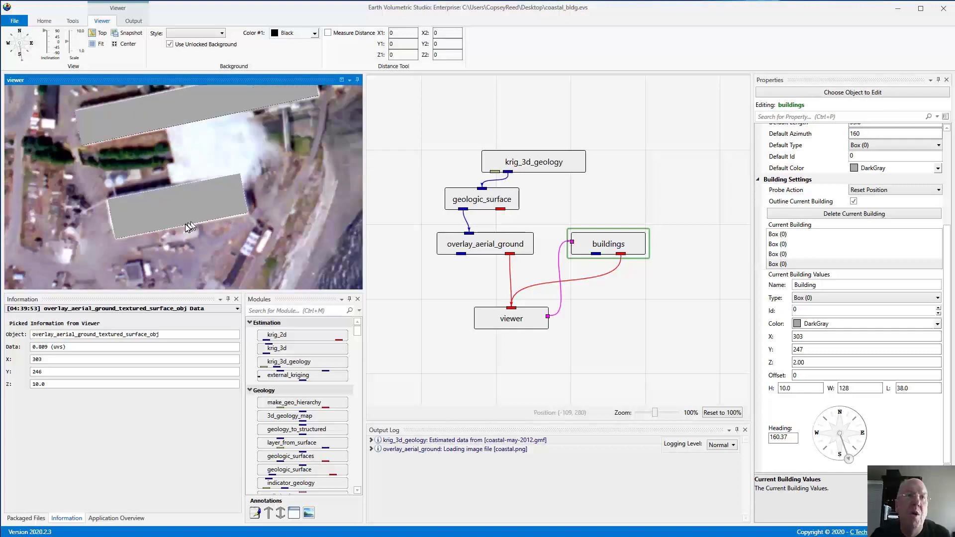
left_click_drag(190, 226, 183, 110)
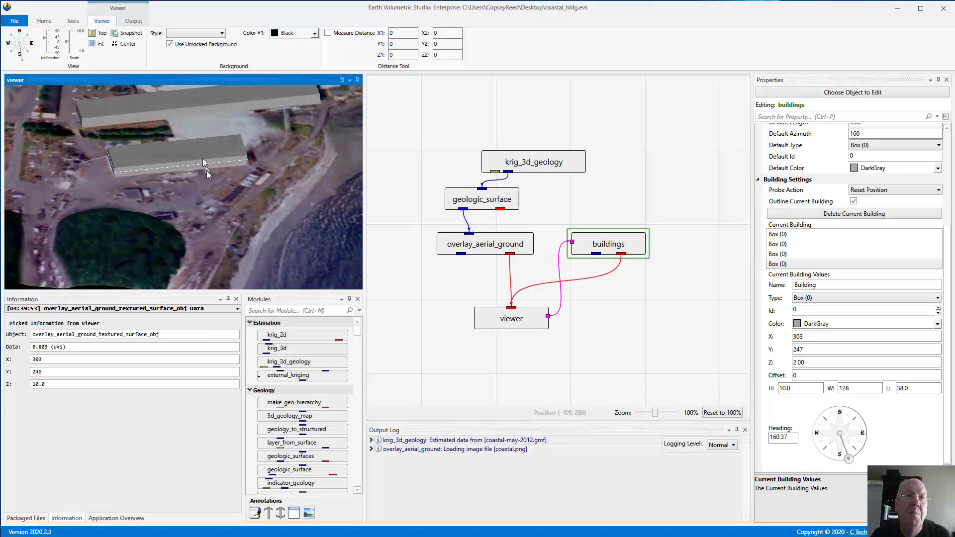
left_click_drag(207, 171, 166, 212)
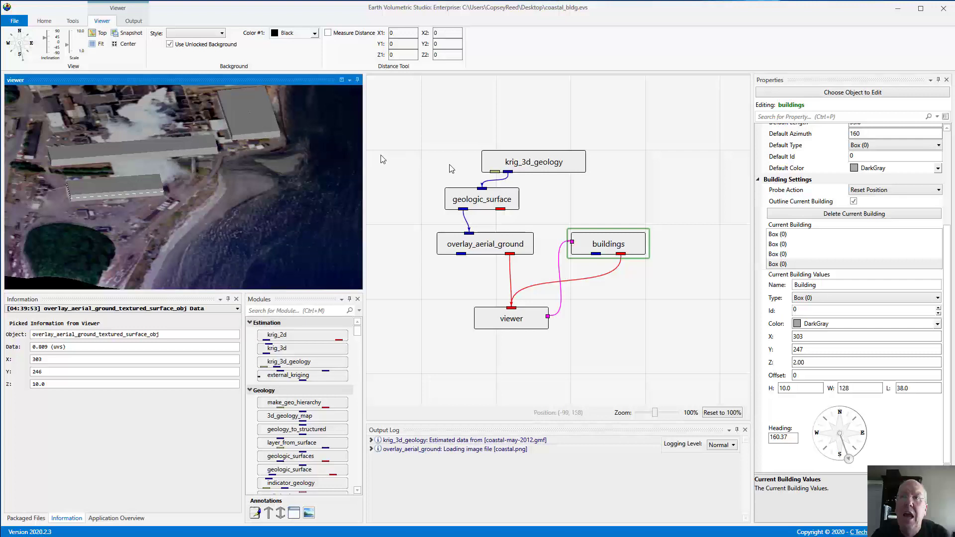
left_click(852, 298)
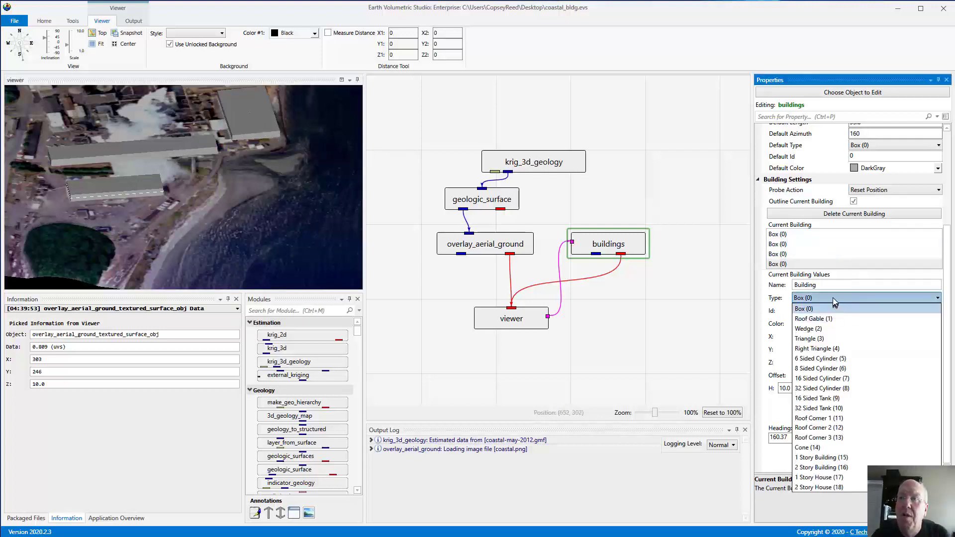
left_click(833, 297)
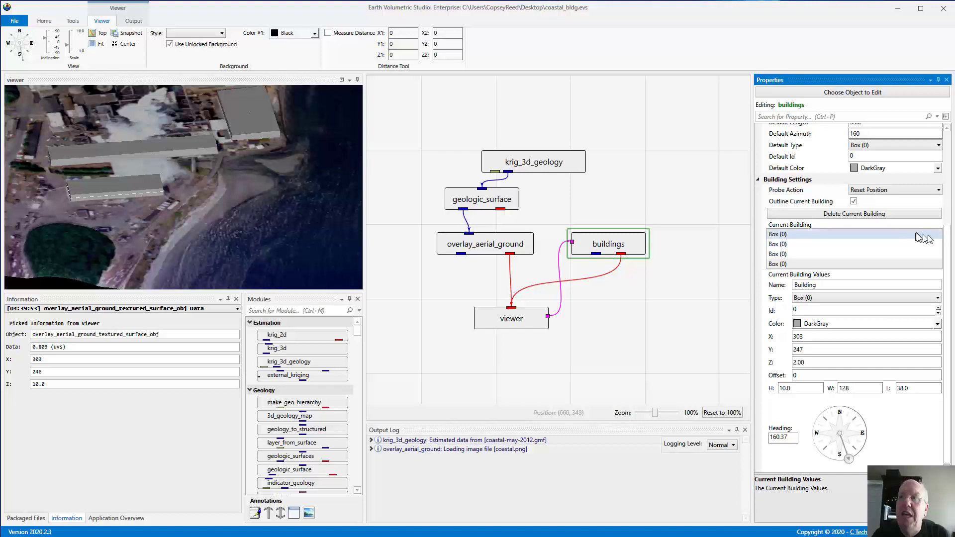
Step: Export the current buildings to the Desktop as coastal-1.bldg
left_click_drag(946, 241, 949, 131)
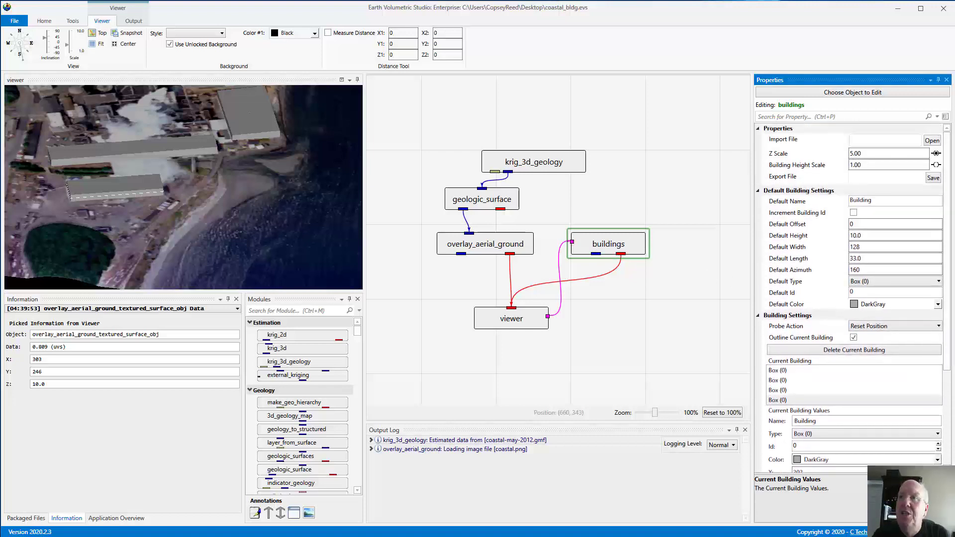
left_click(933, 178)
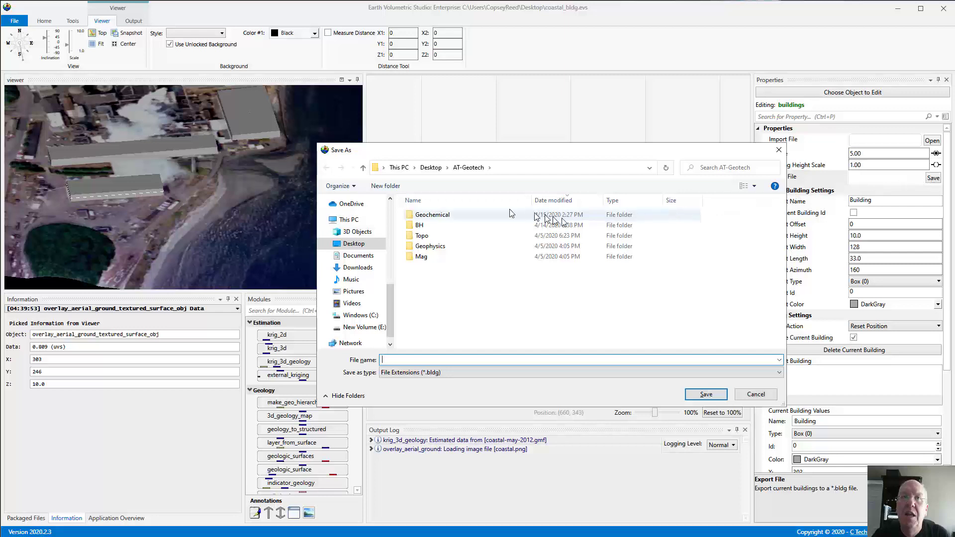
left_click(431, 167)
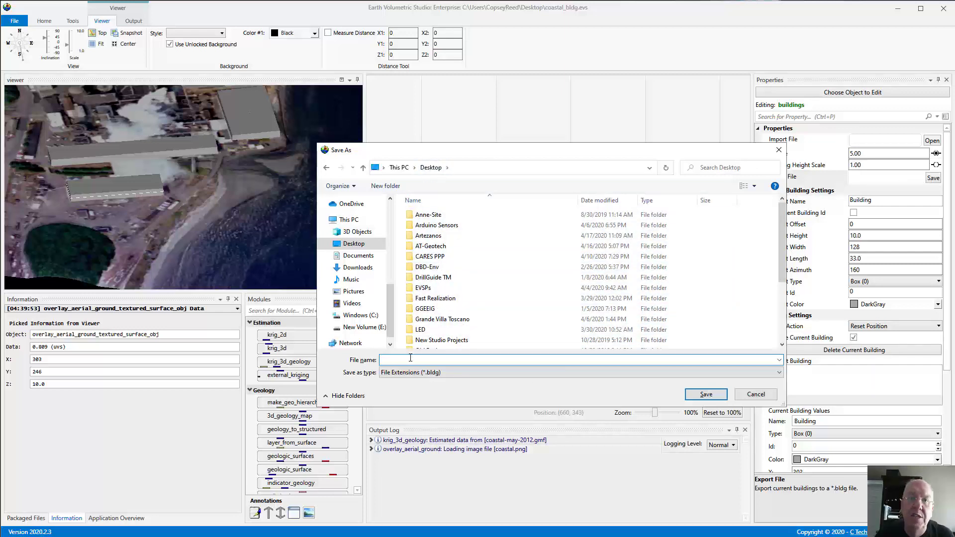
type("coat")
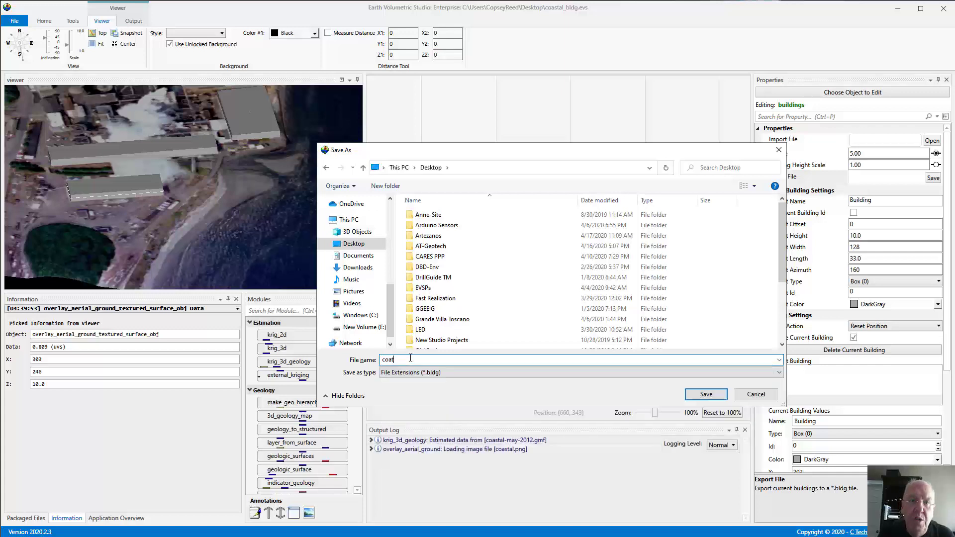
type("al")
key("BackSpace")
key("BackSpace")
key("BackSpace")
type("stal")
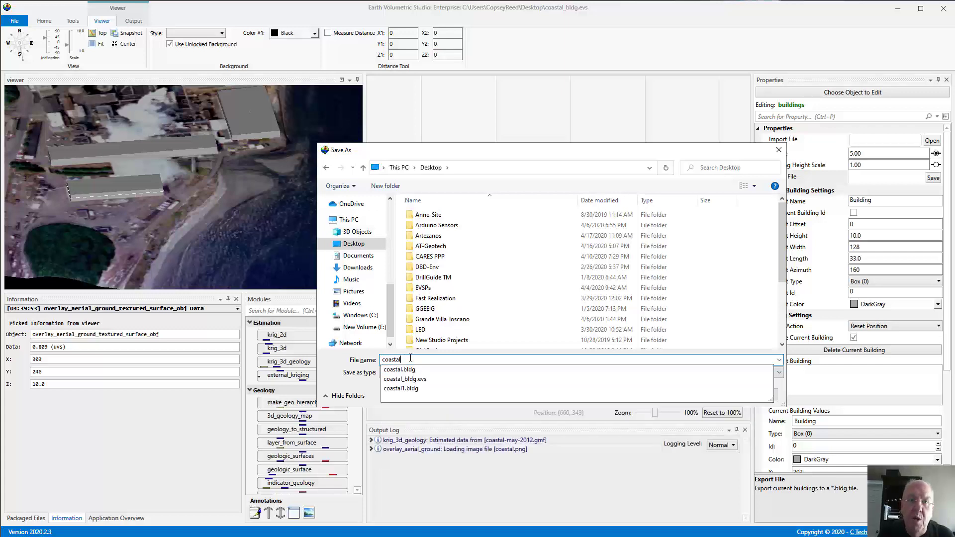
type("-1.bldg")
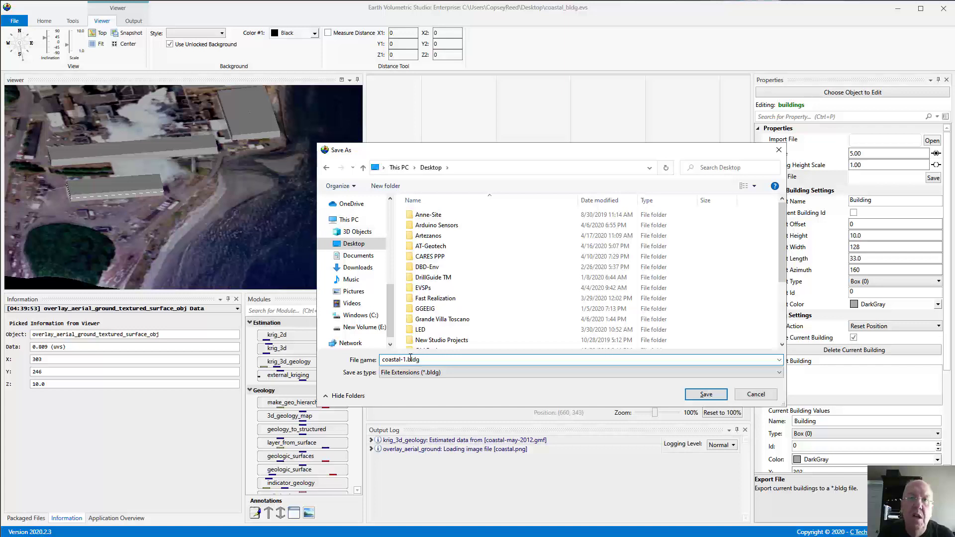
key("Return")
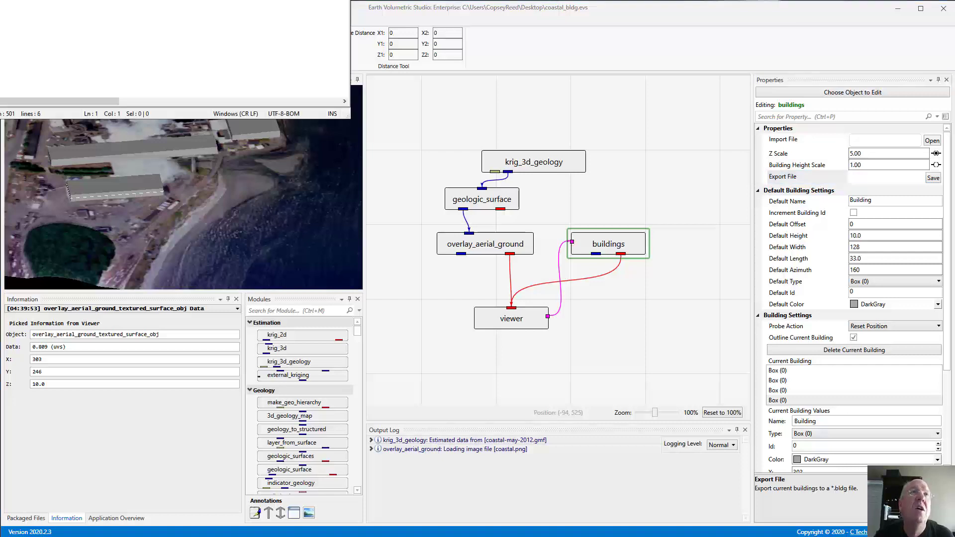
Step: In Notepad++, widen the window showing coastal-1.bldg to fit whole rows and examine the building count and the building rows
left_click_drag(68, 0, 441, 38)
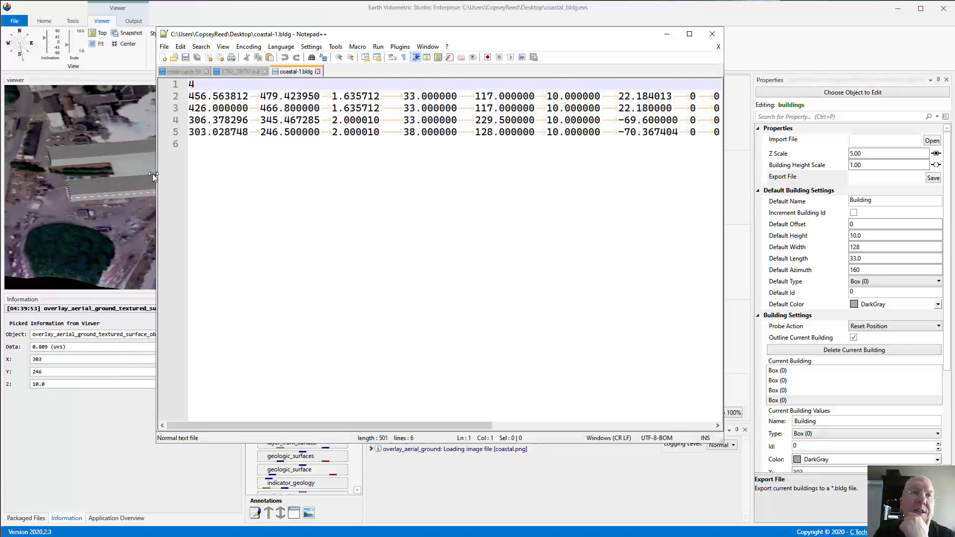
left_click_drag(156, 173, 13, 168)
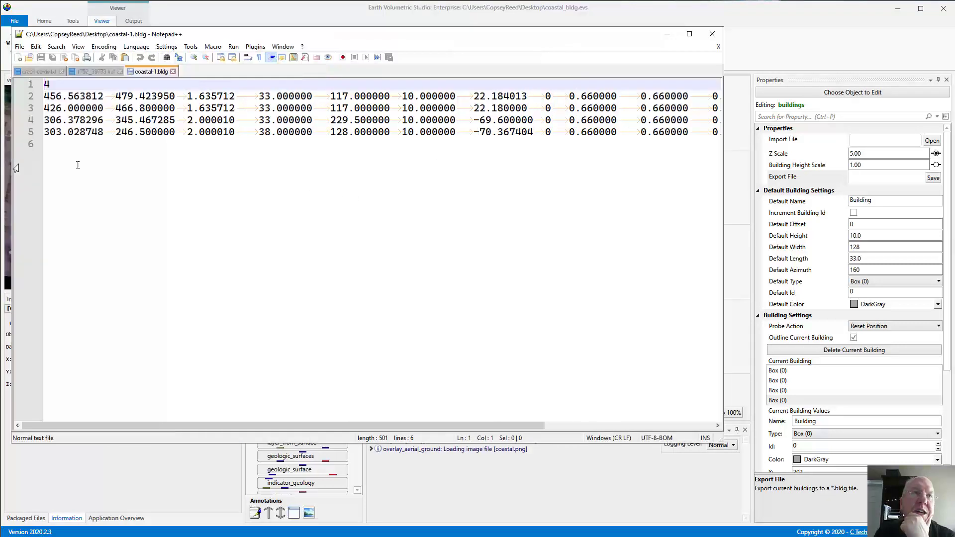
left_click_drag(723, 194, 948, 201)
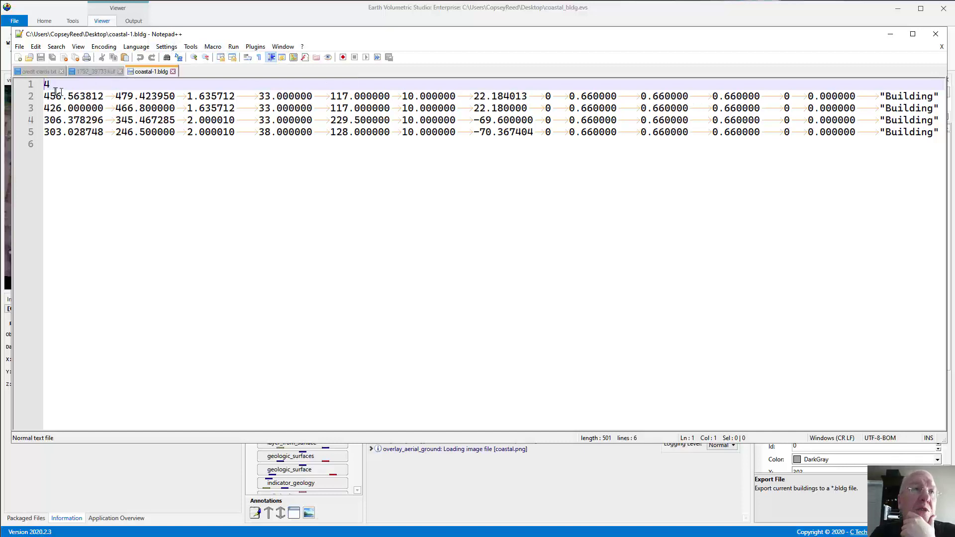
left_click_drag(55, 83, 30, 80)
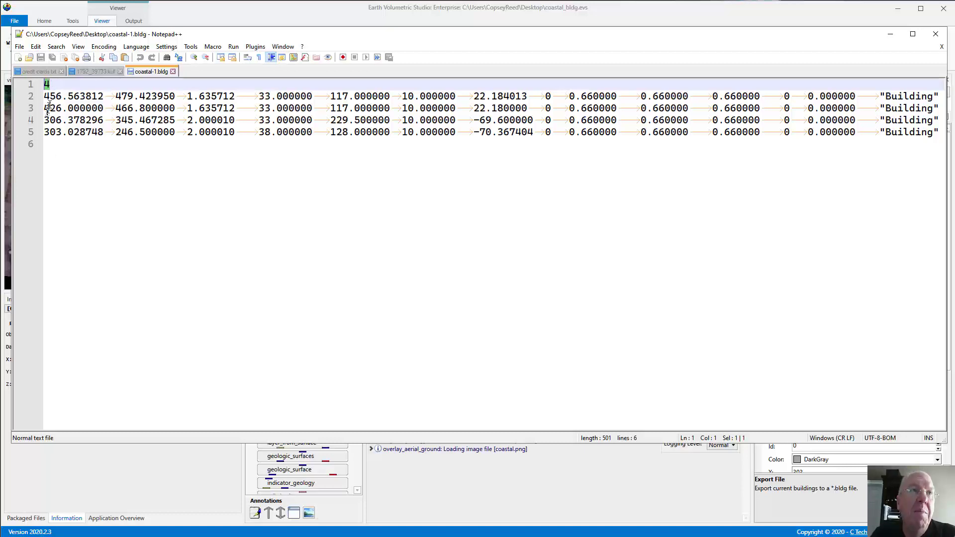
left_click(50, 85)
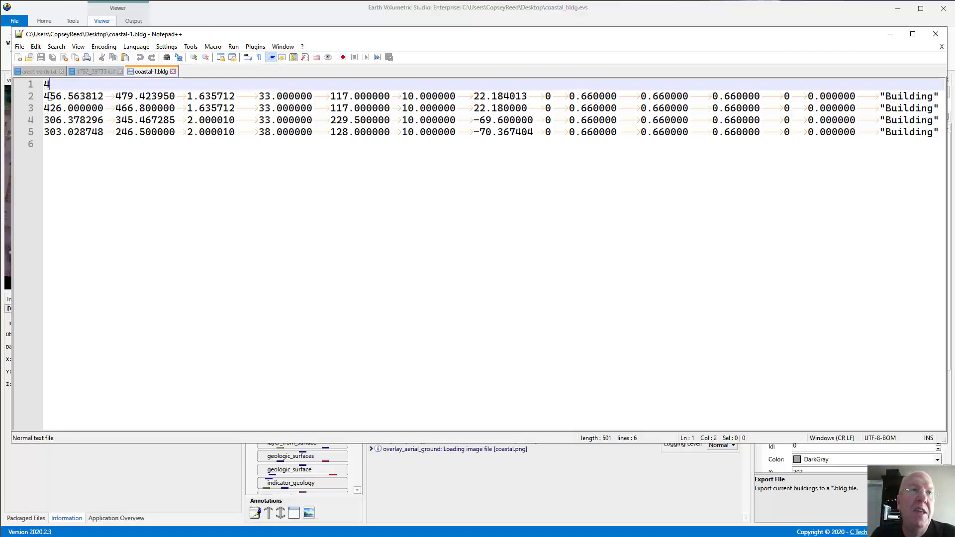
left_click(50, 96)
key("shift+Down")
key("shift+Down")
key("shift+Down")
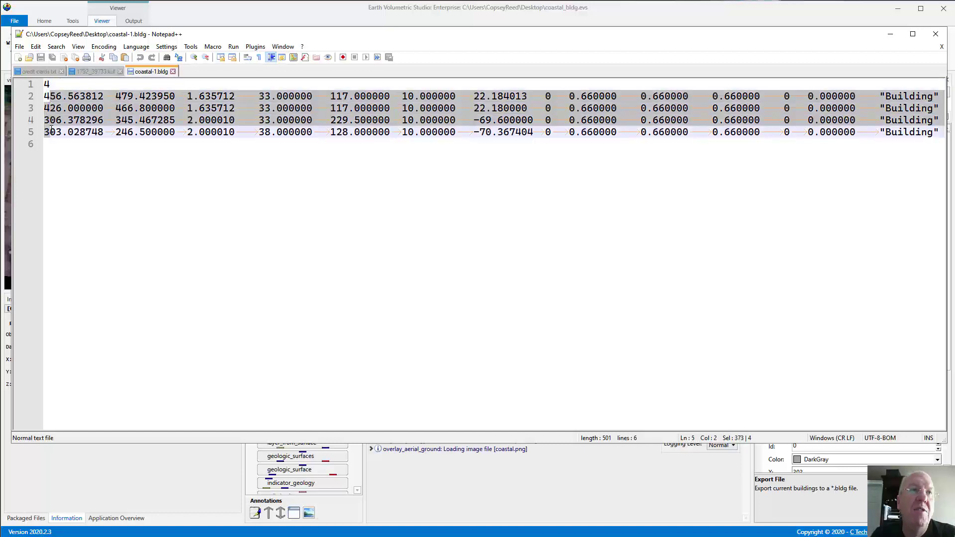
left_click(68, 98)
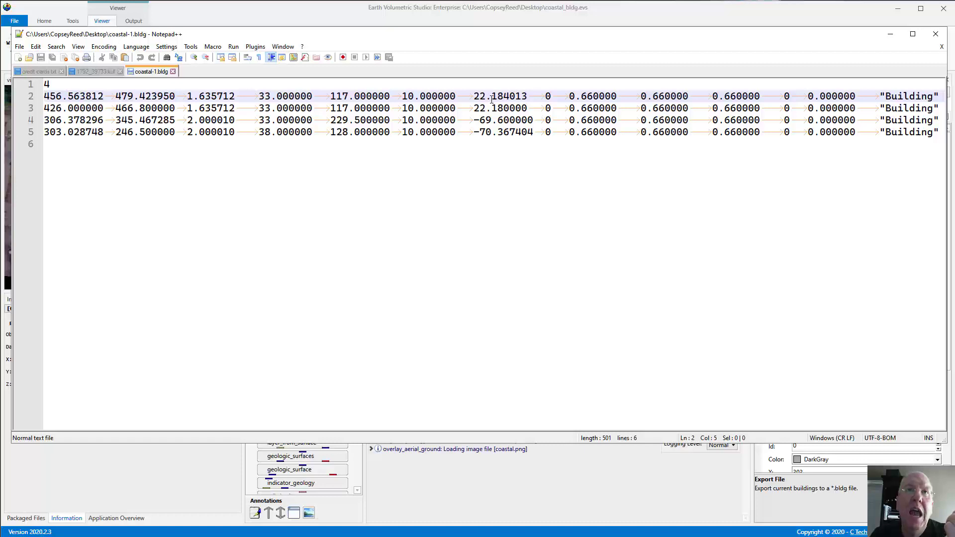
Step: Compare the first box's heading in Earth Volumetric Studio with the rotation value in its row of coastal-1.bldg in Notepad++
left_click(48, 11)
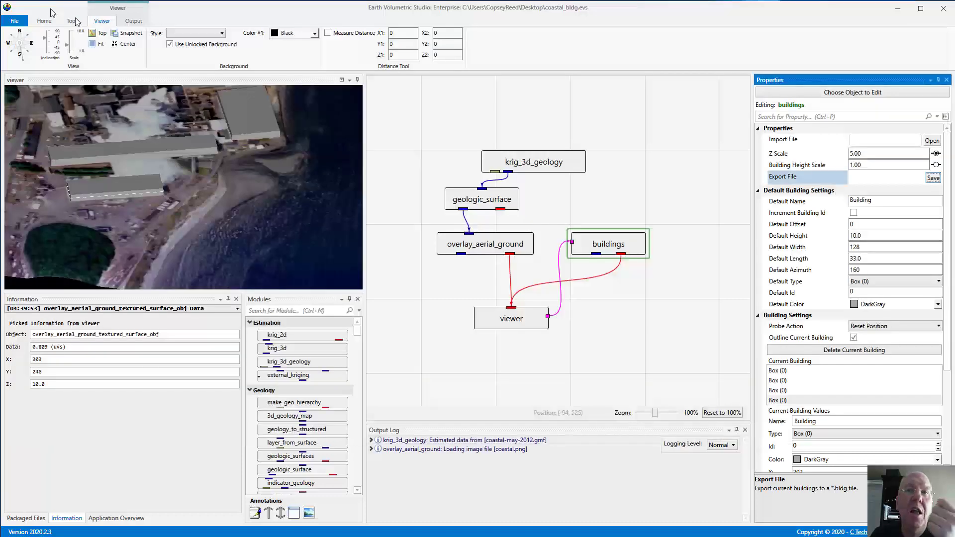
left_click(778, 371)
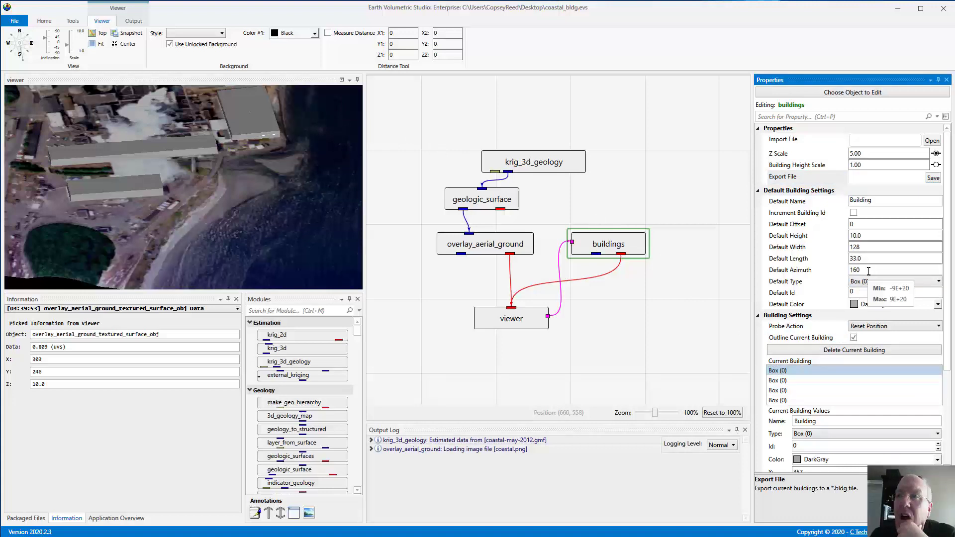
left_click_drag(946, 358, 949, 437)
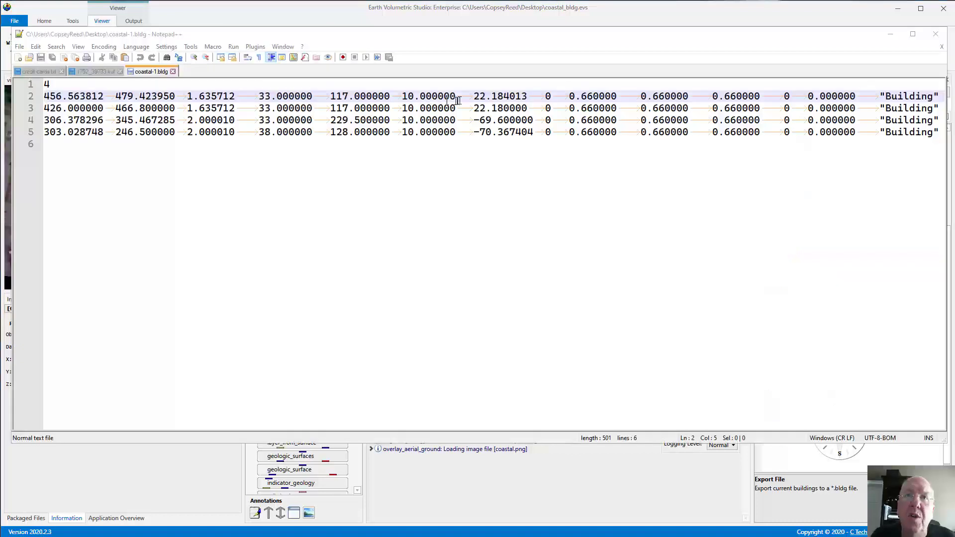
left_click_drag(474, 95, 526, 92)
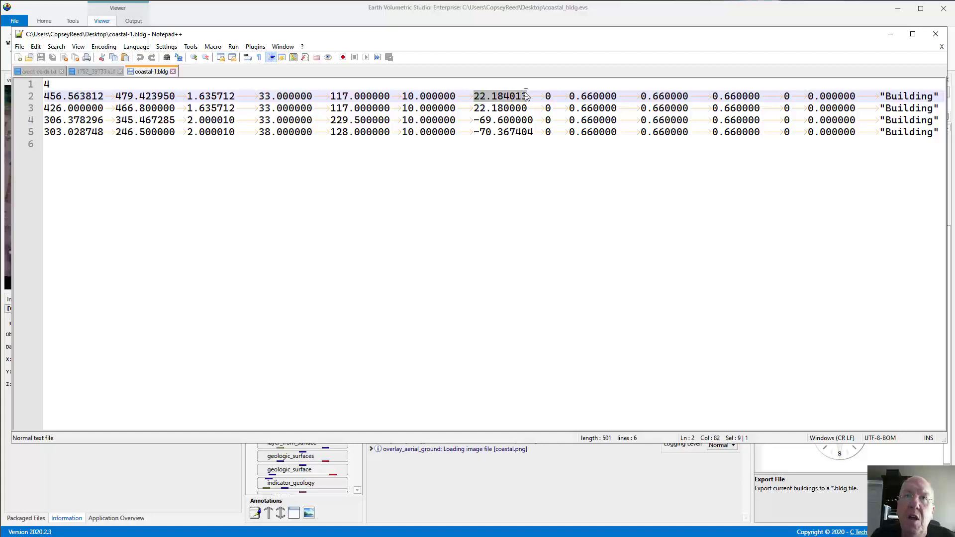
left_click(497, 10)
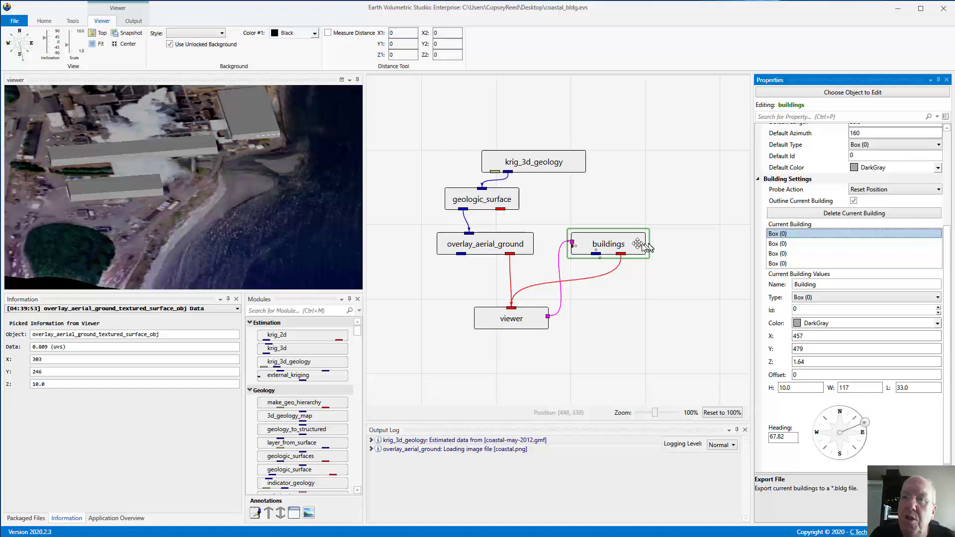
key("alt+Tab")
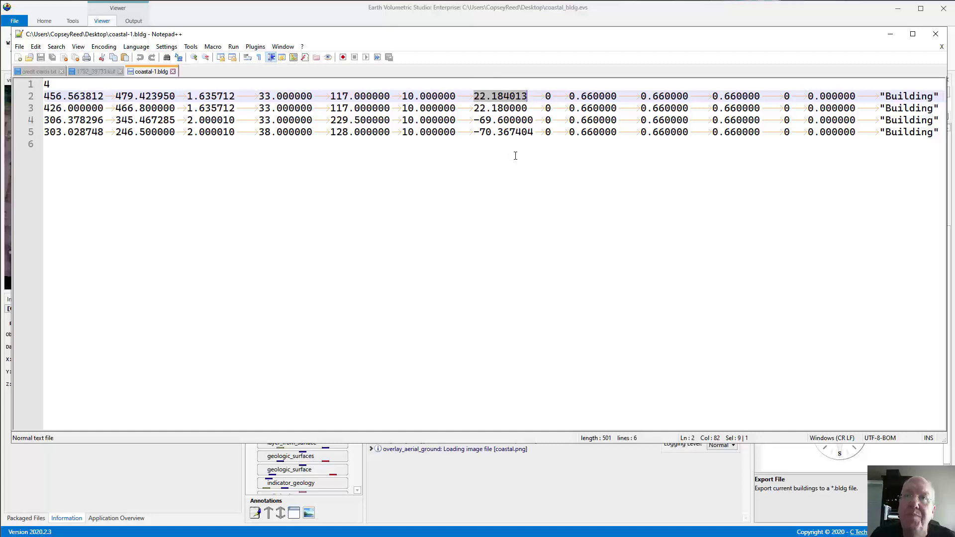
left_click(508, 97)
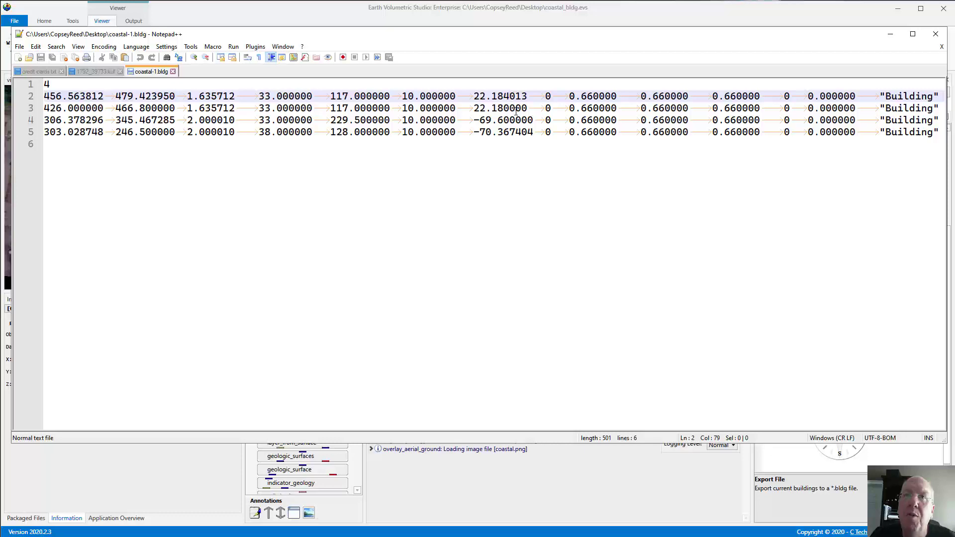
Step: Set the second building's rotation value in coastal-1.bldg to 22.184013 to match the first building
left_click(516, 109)
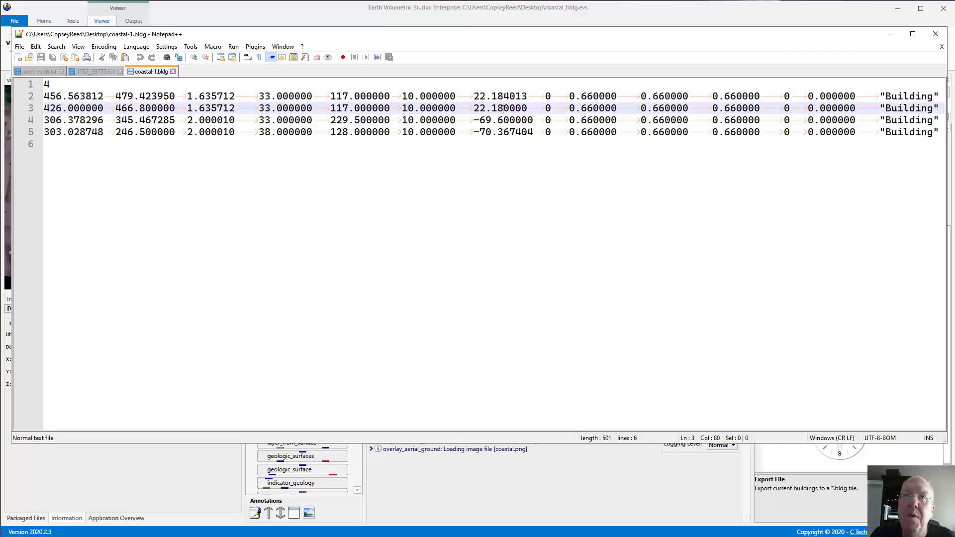
left_click_drag(504, 108, 529, 109)
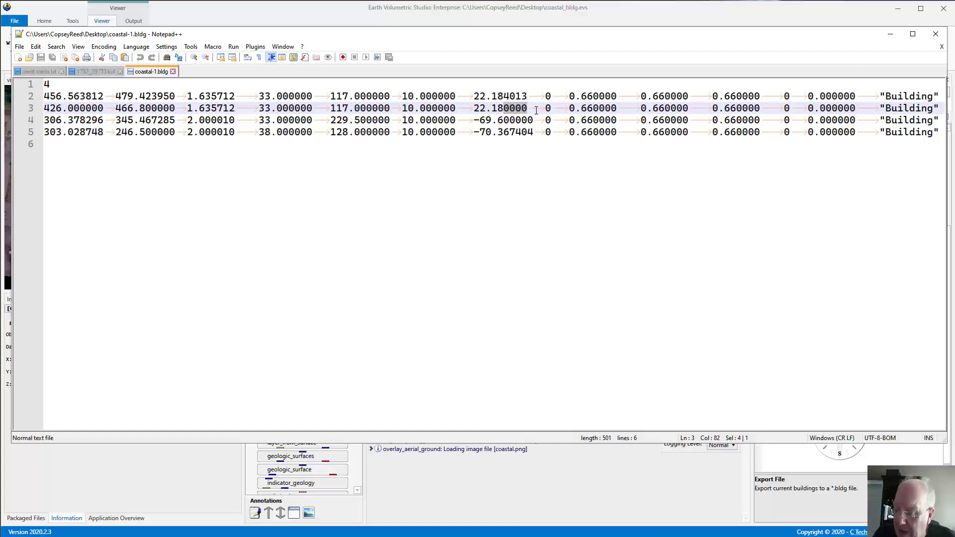
type("4013")
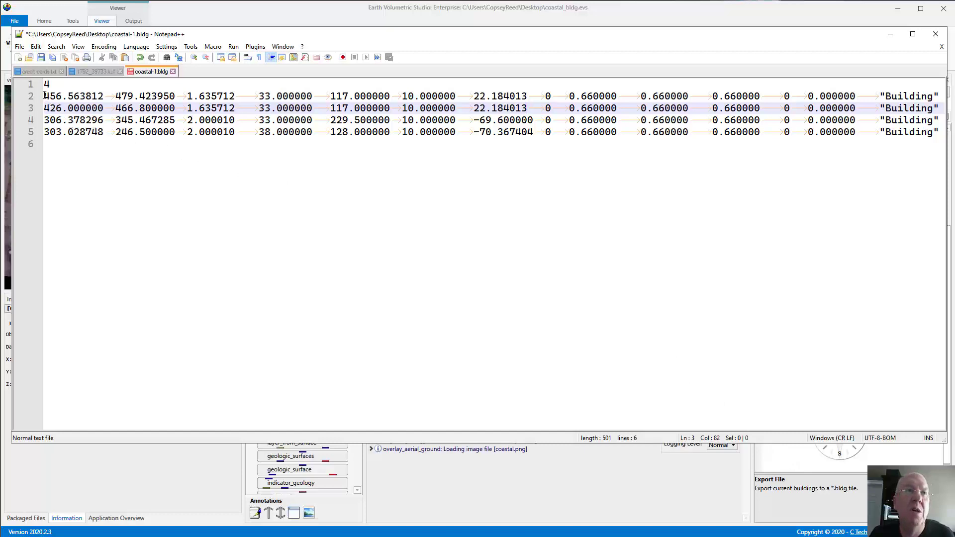
Step: Duplicate the four building rows directly beneath the existing ones in coastal-1.bldg
left_click_drag(45, 95, 35, 142)
key("ctrl+c")
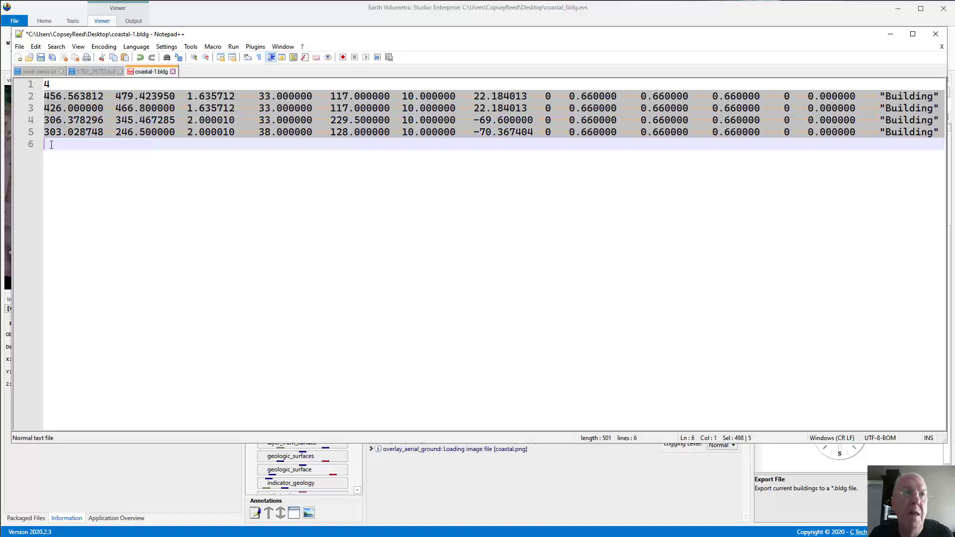
left_click(51, 144)
key("ctrl+v")
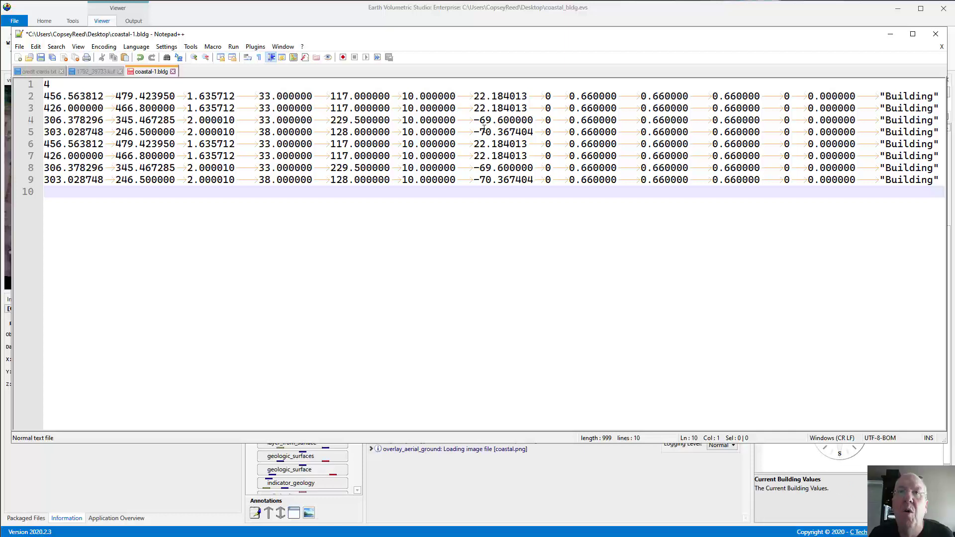
Step: Set the building type value to 1 in the four duplicated rows, lines 6 to 9 of coastal-1.bldg
left_click(547, 143)
double_click(548, 144)
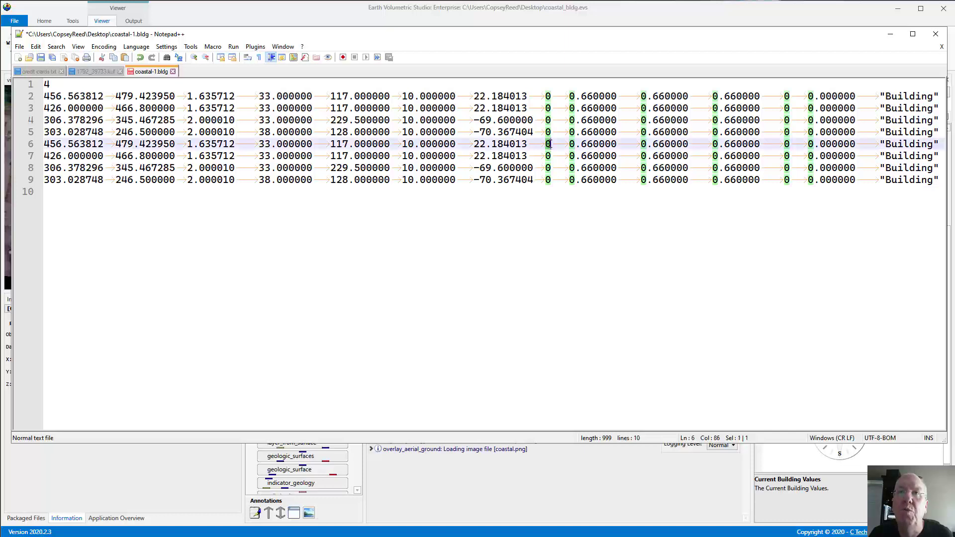
type("1")
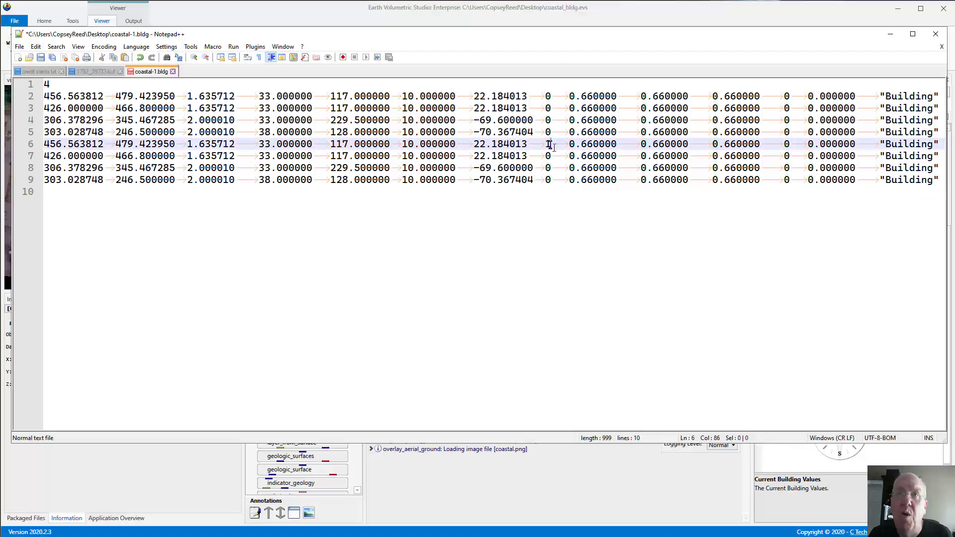
double_click(548, 155)
type("1")
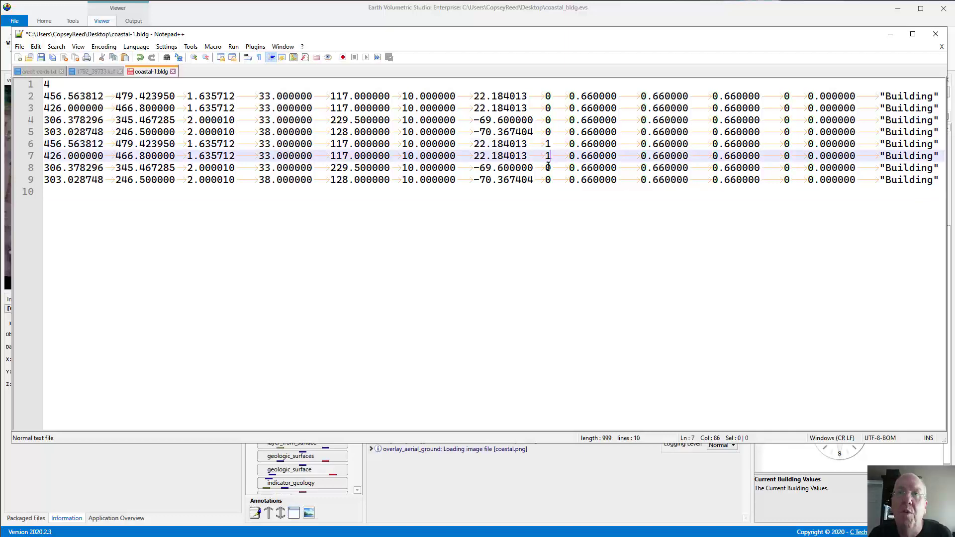
double_click(548, 168)
type("1")
double_click(548, 180)
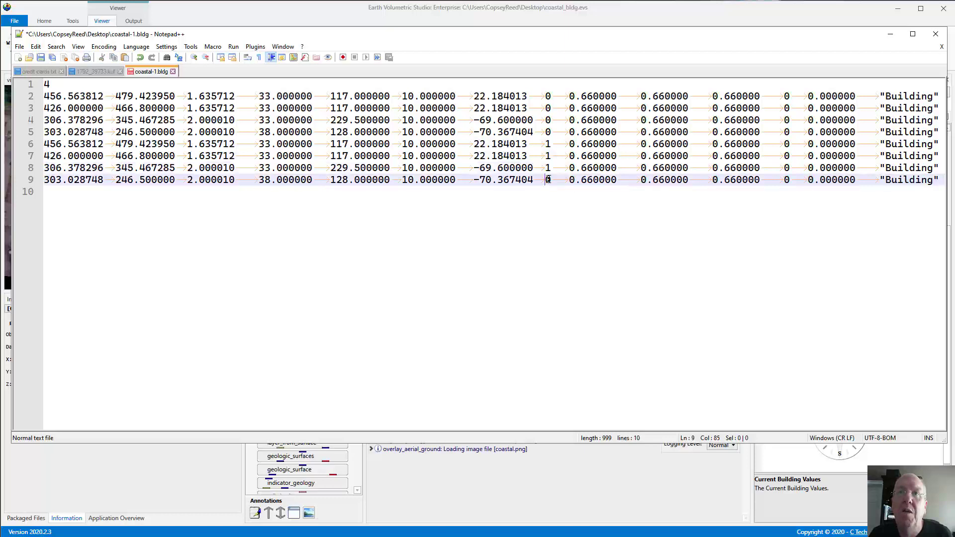
type("1")
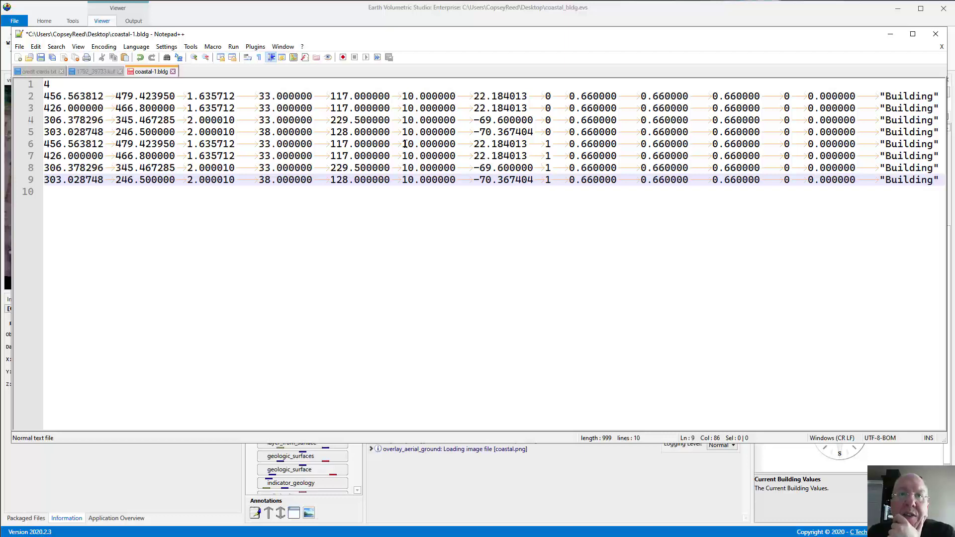
Step: Set the height to 5.000000 in the four duplicated building rows, keeping the decimal column aligned
left_click_drag(404, 143, 411, 145)
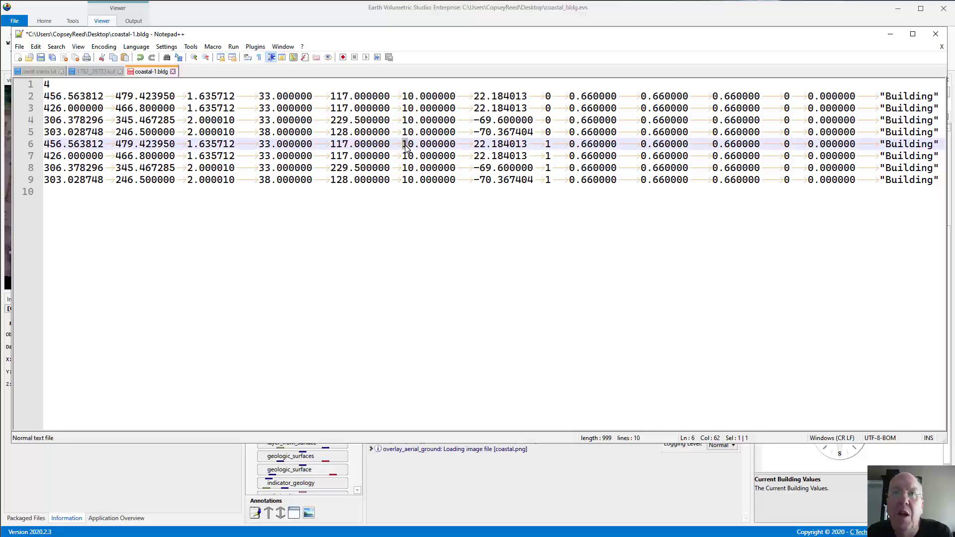
left_click_drag(411, 144, 412, 143)
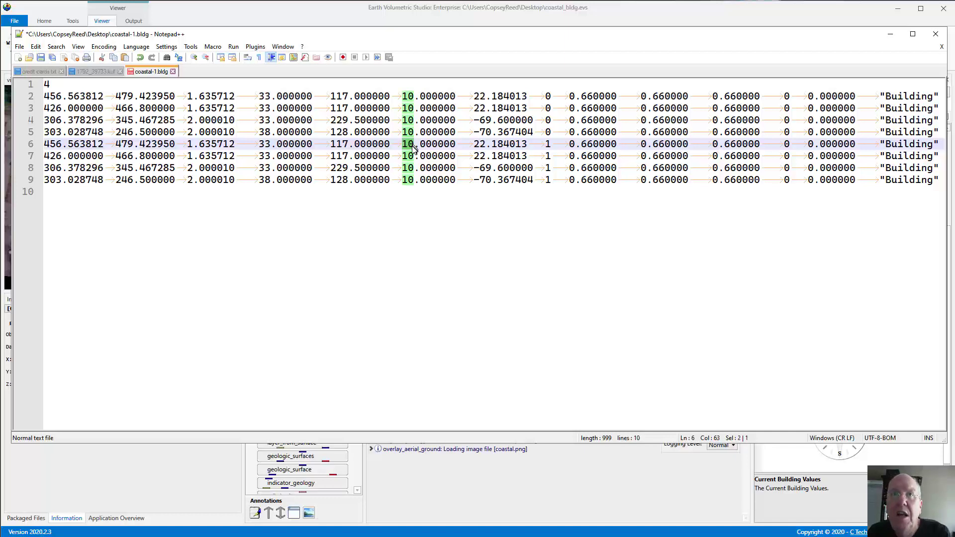
type("5")
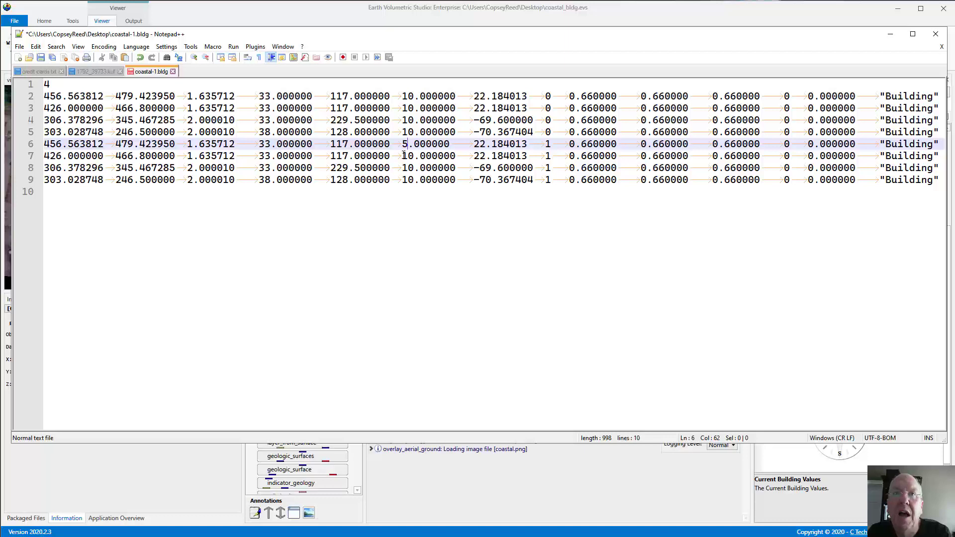
left_click(404, 144)
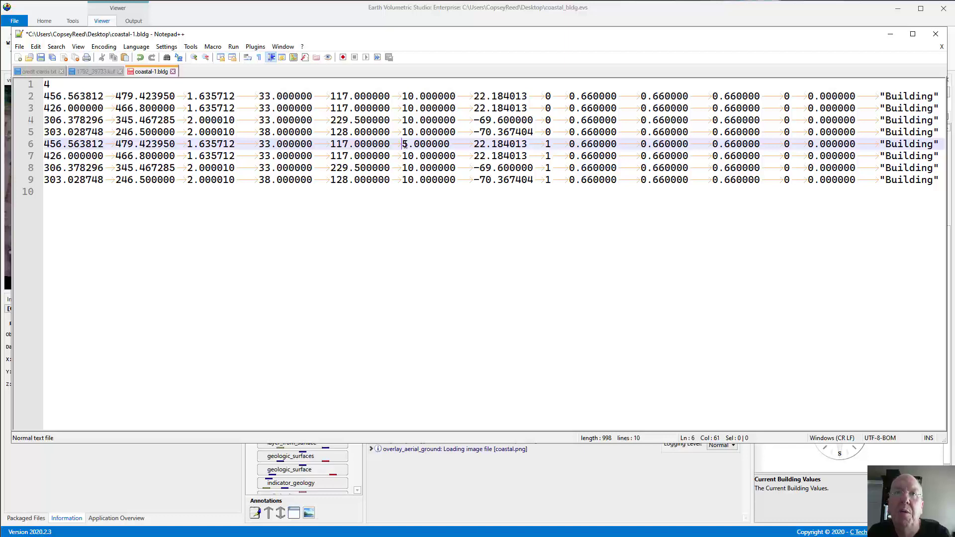
type("1")
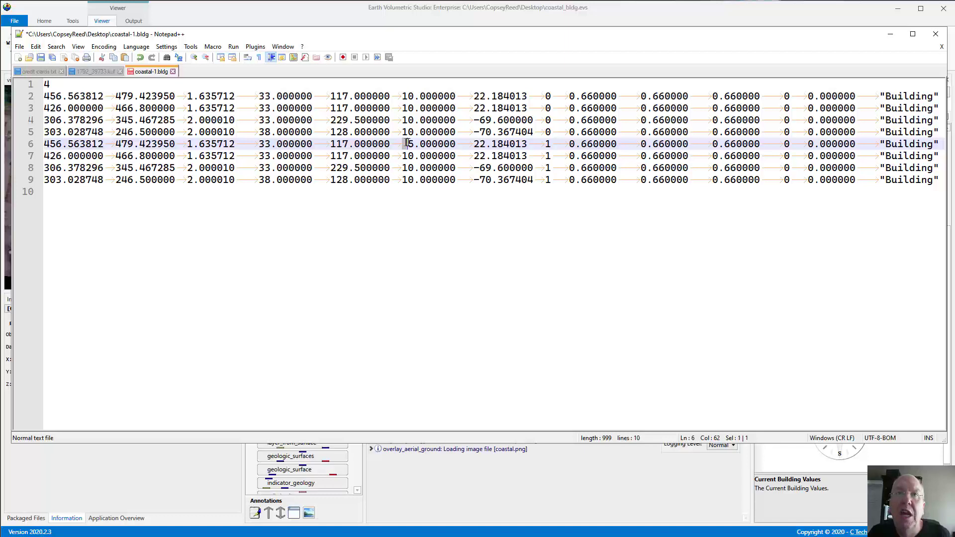
double_click(405, 144)
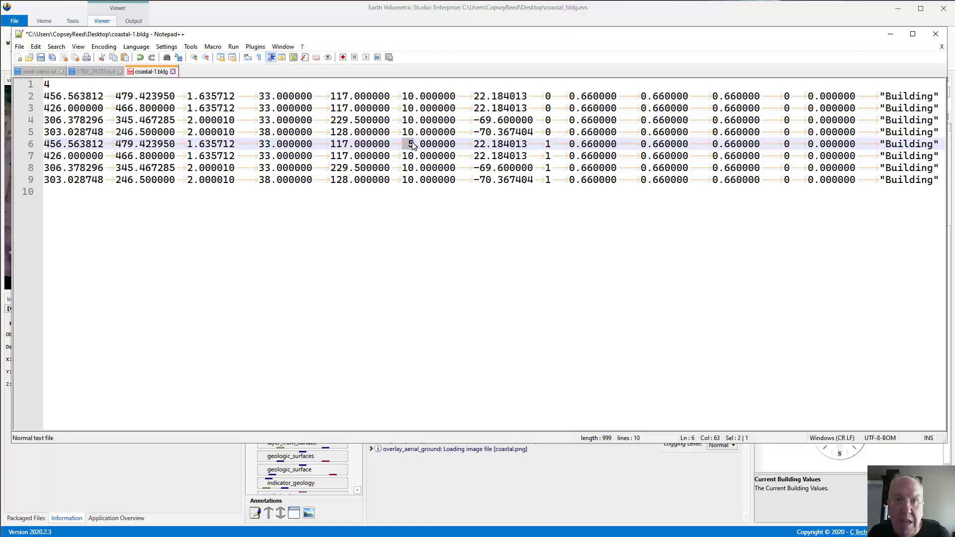
double_click(411, 156)
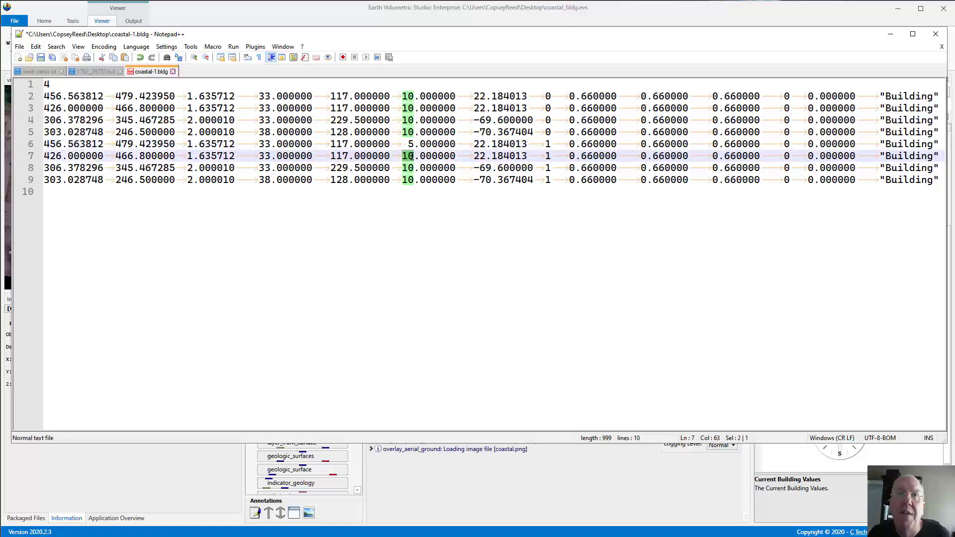
type("5")
double_click(411, 168)
type("5")
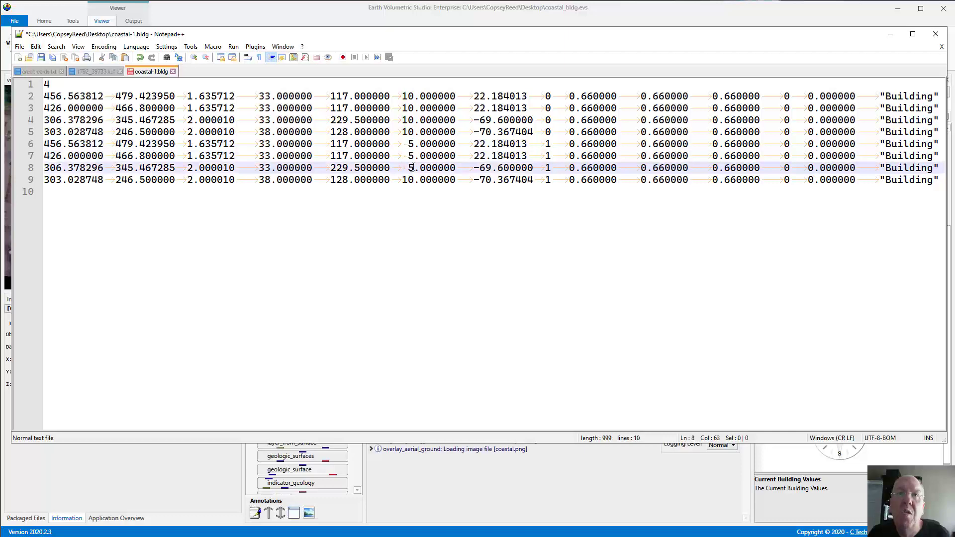
double_click(411, 179)
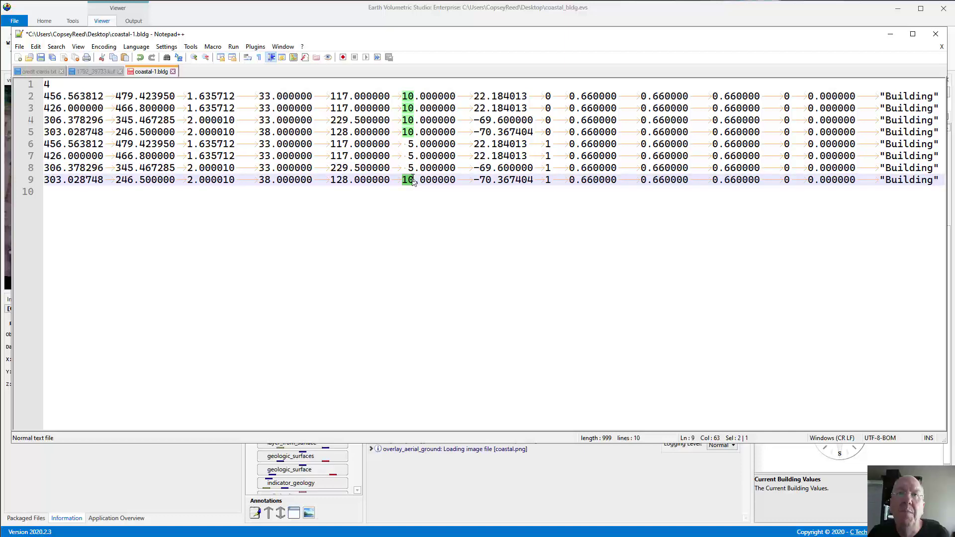
type("5")
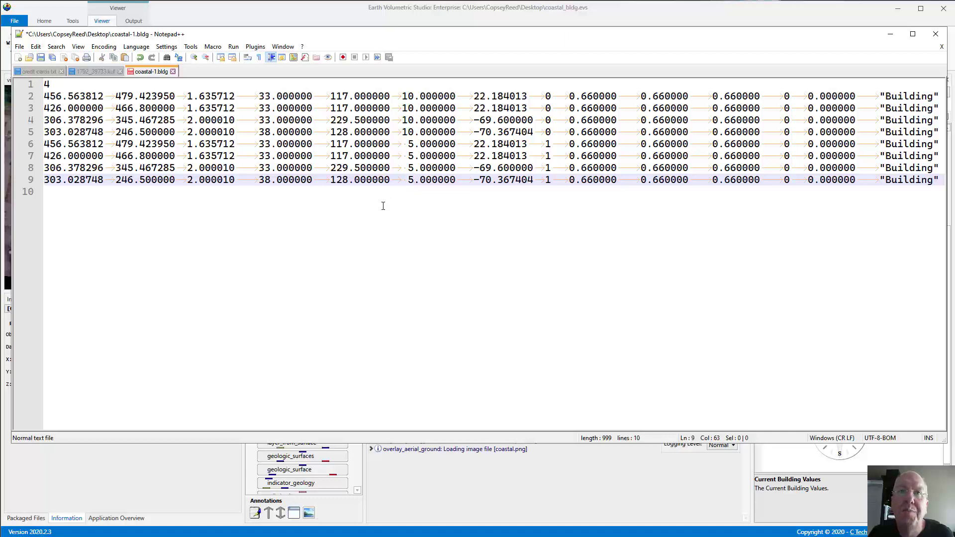
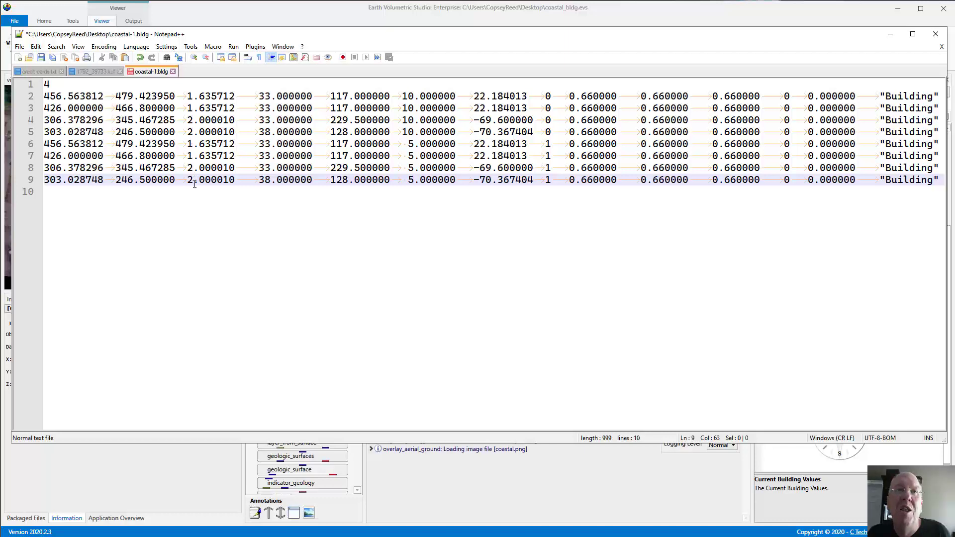
Step: Set the Z values of the duplicated rows to 3.635712 on lines 6 and 7 and 4.000010 on lines 8 and 9
double_click(190, 144)
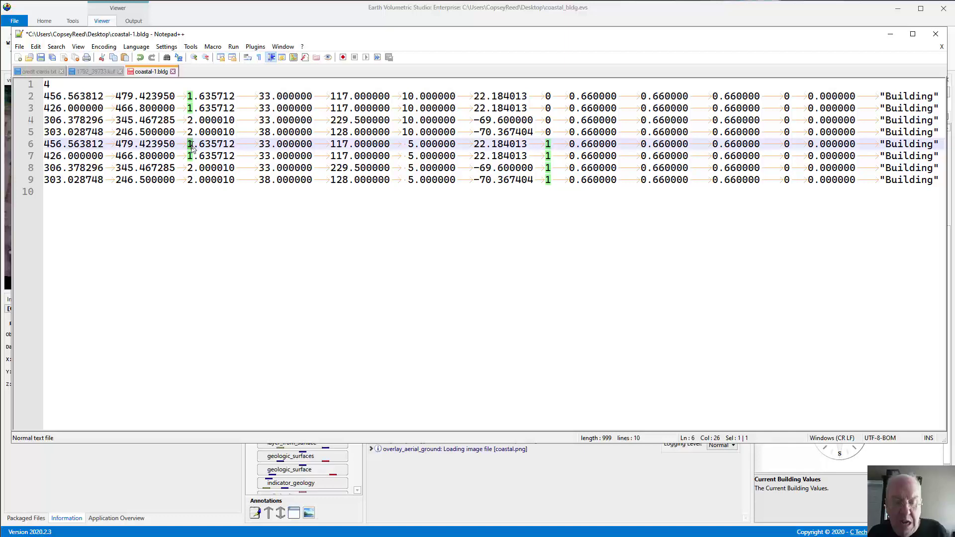
type("3")
double_click(191, 155)
type("3")
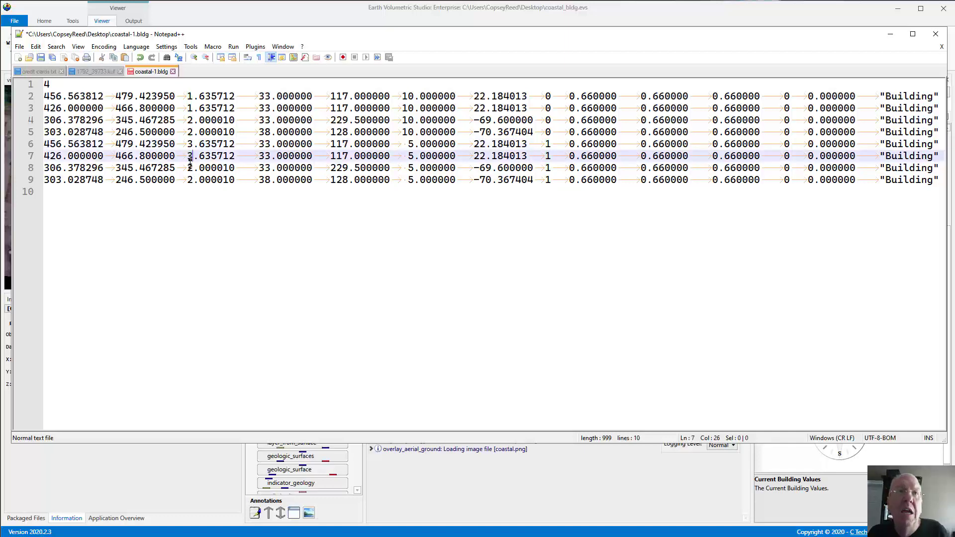
left_click(190, 168)
double_click(190, 168)
type("4")
double_click(192, 180)
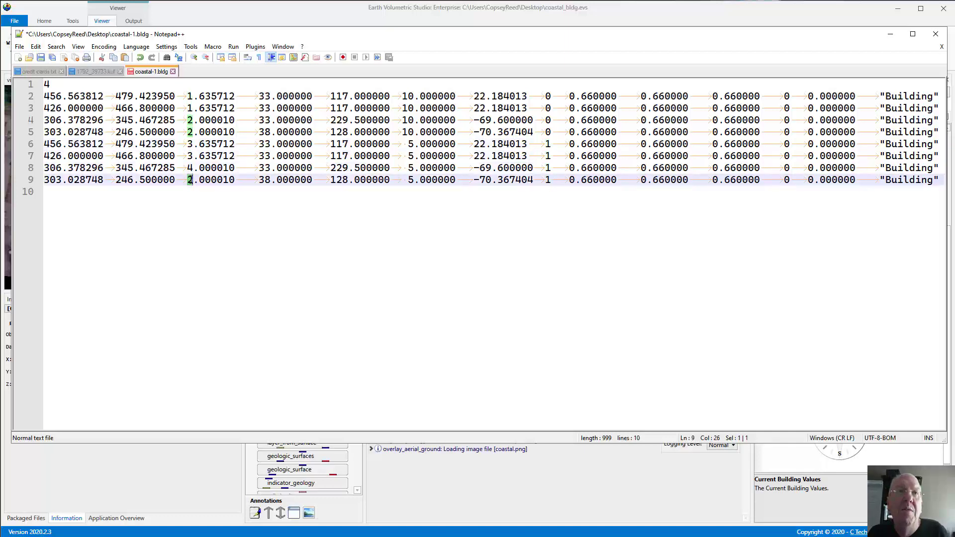
type("4")
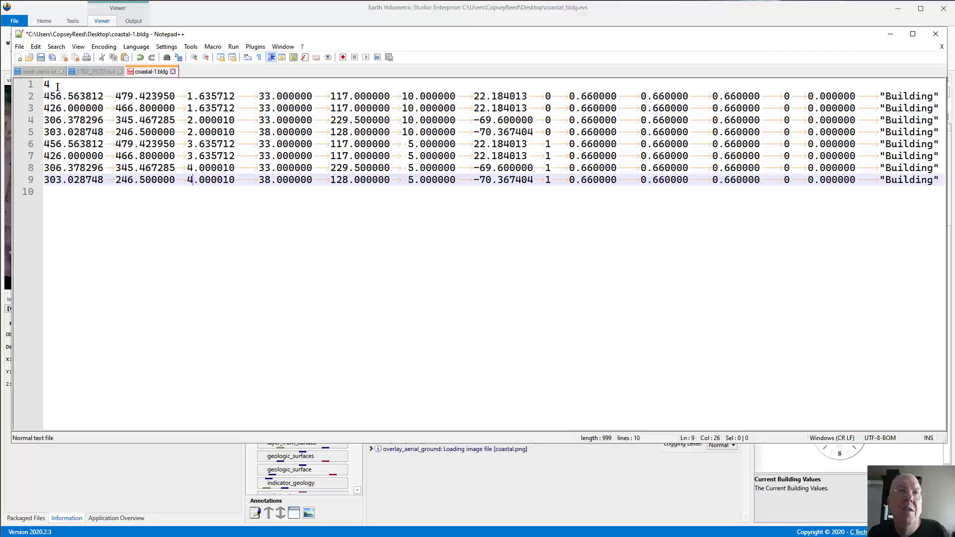
Step: Set the building count on the first line to 8 and save coastal-1.bldg
left_click_drag(50, 85, 45, 86)
type("8")
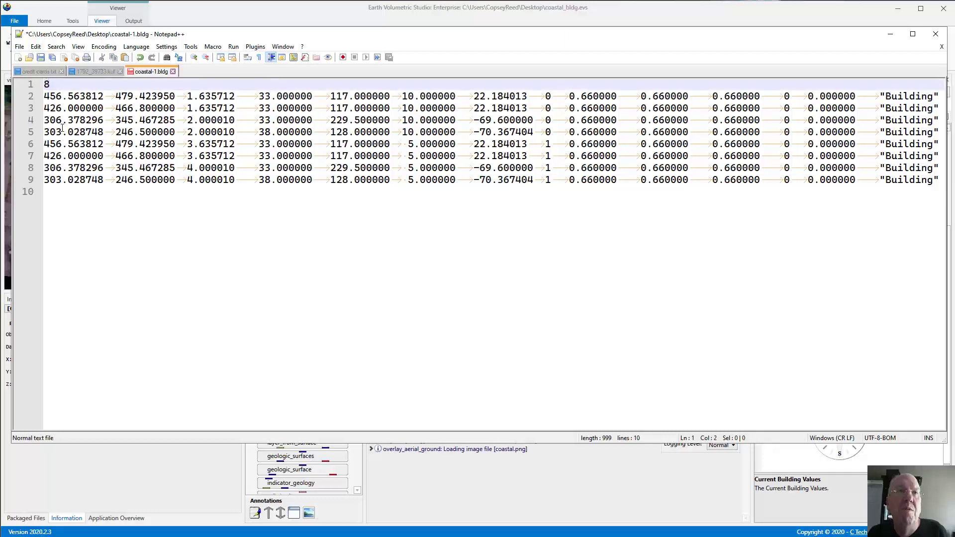
left_click(41, 58)
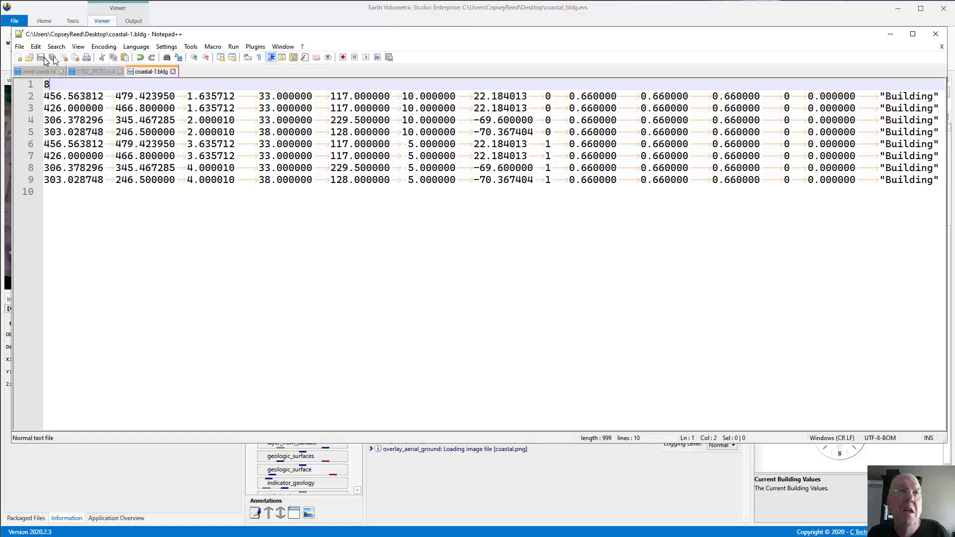
Step: Switch to Earth Volumetric Studio and import coastal-1.bldg from the Desktop into the buildings module
left_click(230, 11)
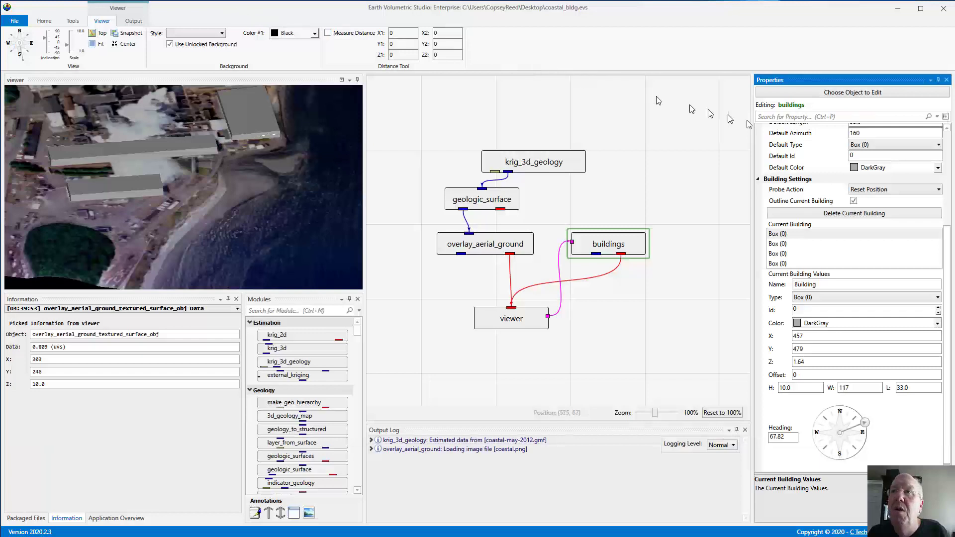
left_click(947, 146)
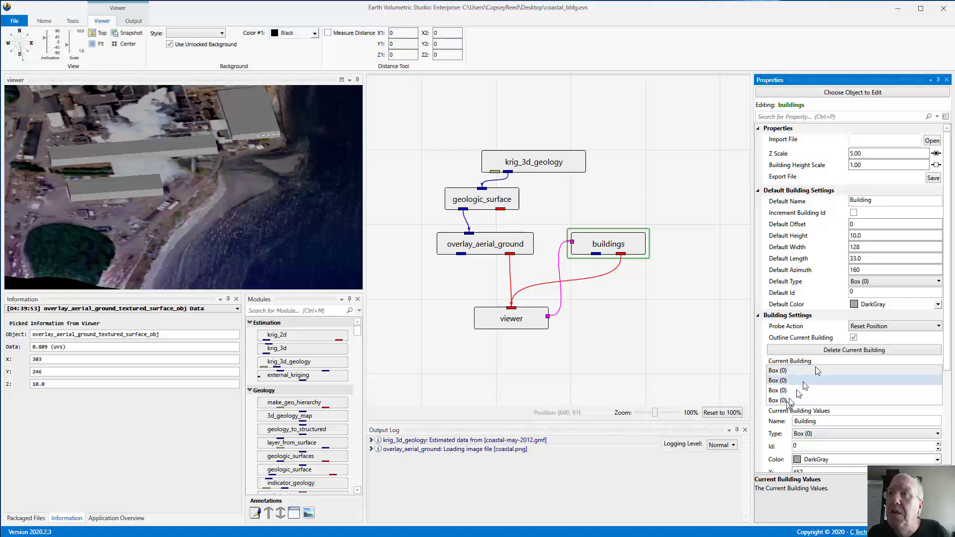
left_click(932, 142)
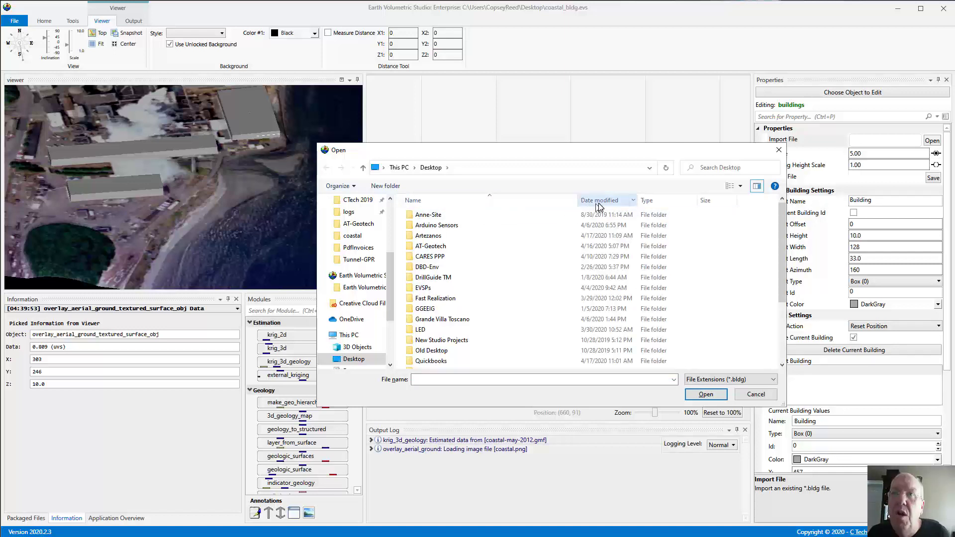
left_click(600, 201)
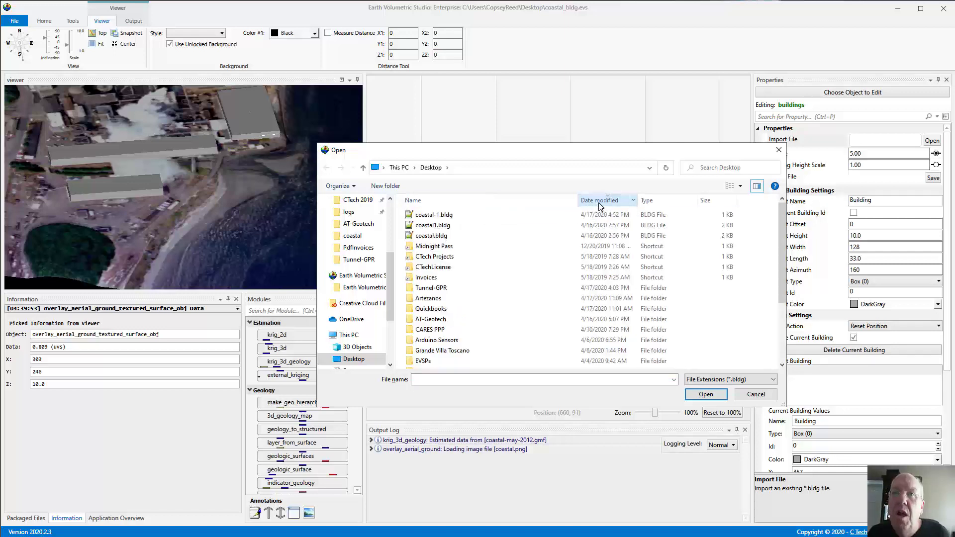
double_click(436, 216)
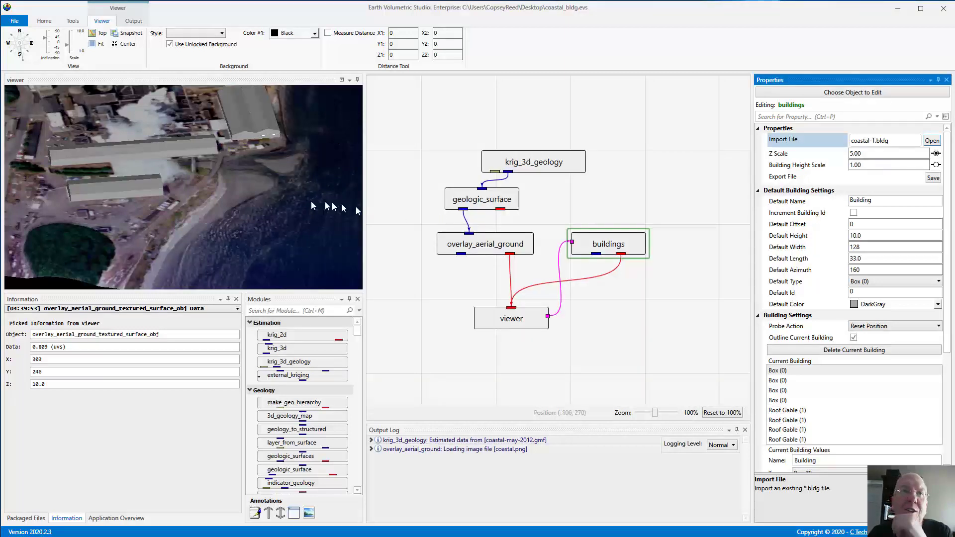
Step: Examine how the imported gable roofs sit on the boxes, from close up, low angles and overhead
mouse_move(229, 193)
left_mouse_down()
mouse_move(217, 161)
mouse_move(75, 163)
mouse_move(301, 164)
mouse_move(161, 165)
mouse_move(142, 198)
mouse_move(230, 188)
left_mouse_up()
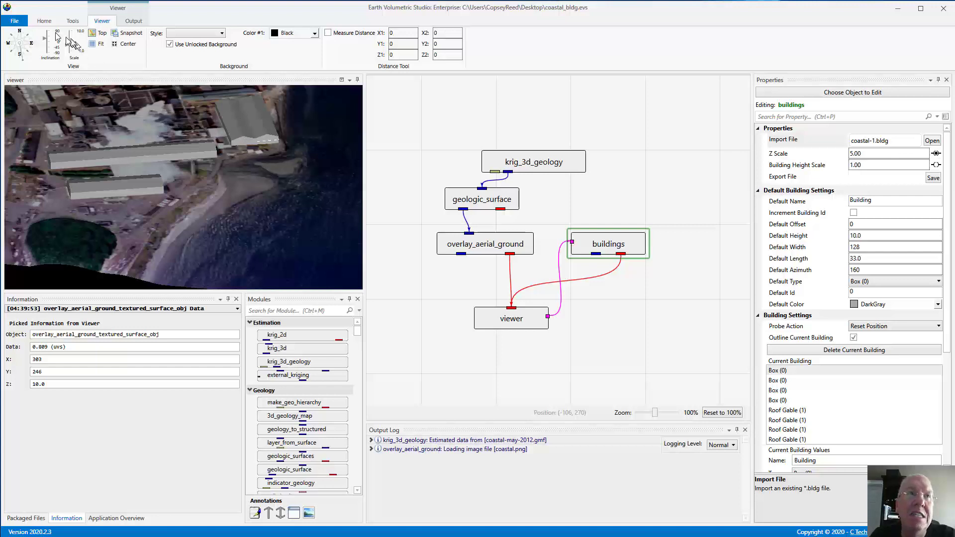
left_click(43, 21)
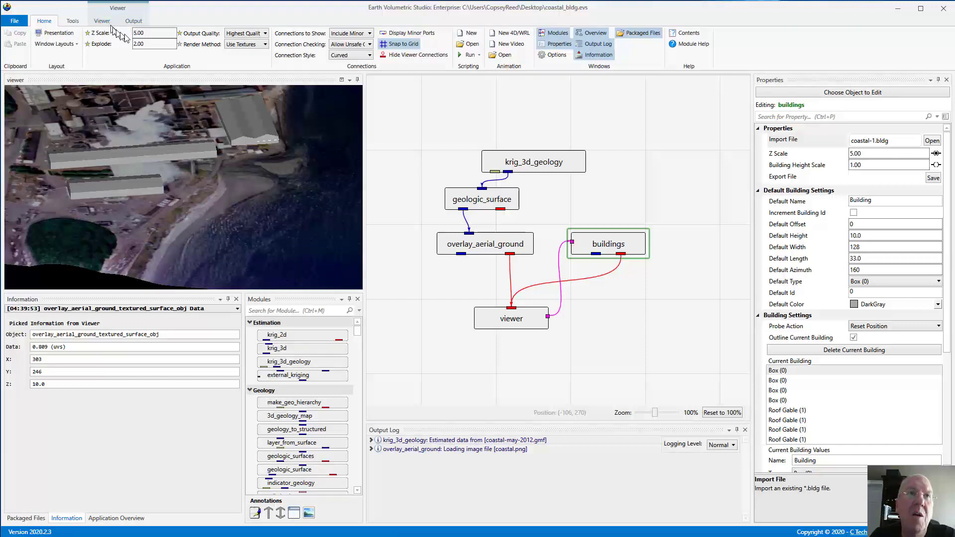
scroll(254, 142, "up", 4)
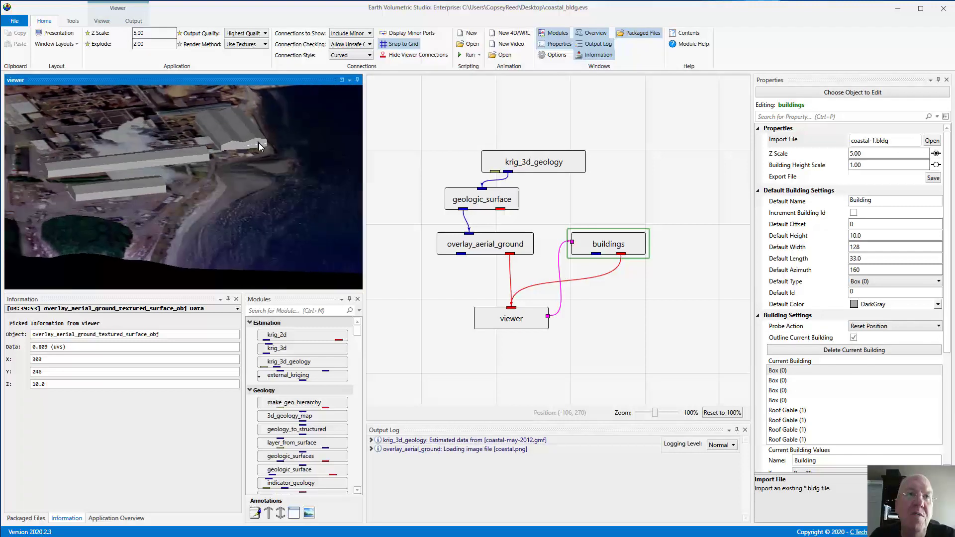
scroll(237, 153, "up", 4)
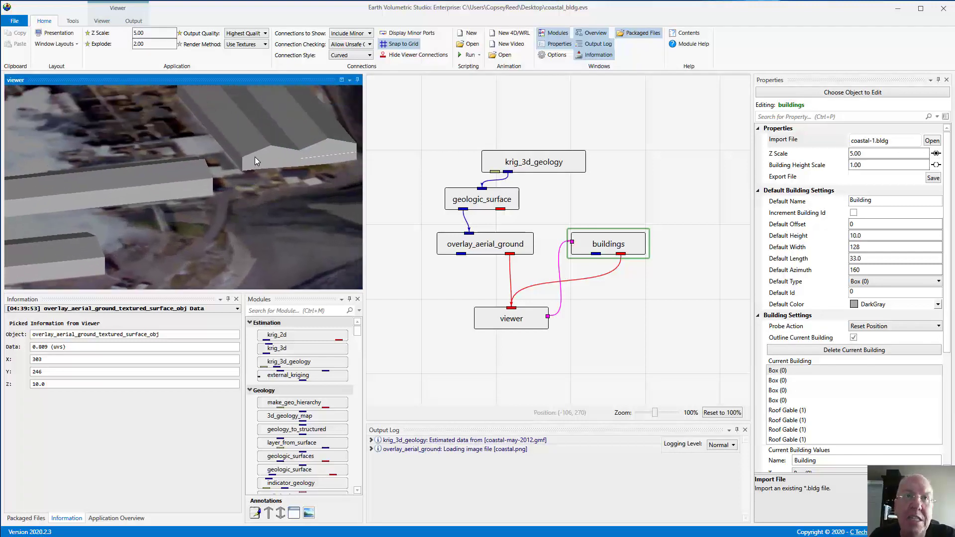
scroll(253, 157, "up", 1)
scroll(251, 157, "up", 3)
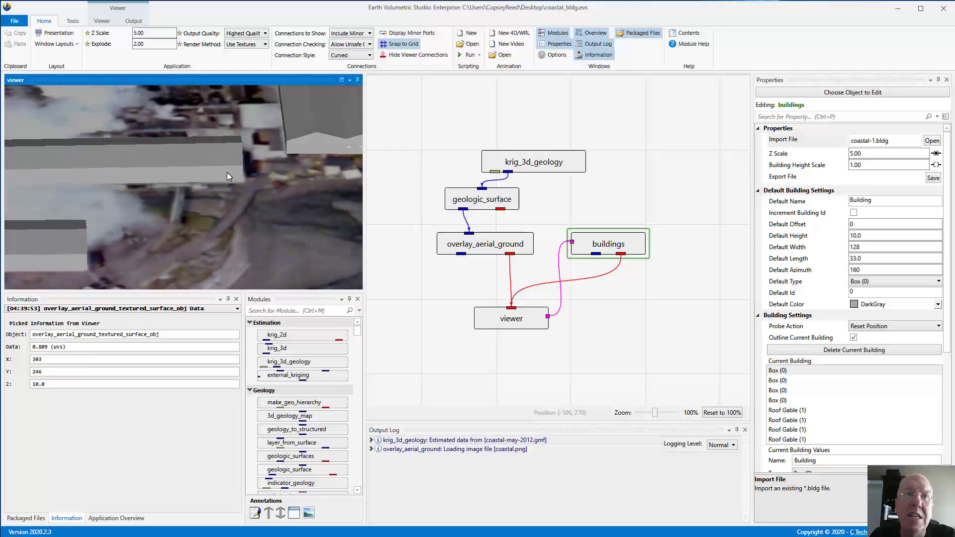
left_click_drag(227, 172, 276, 170)
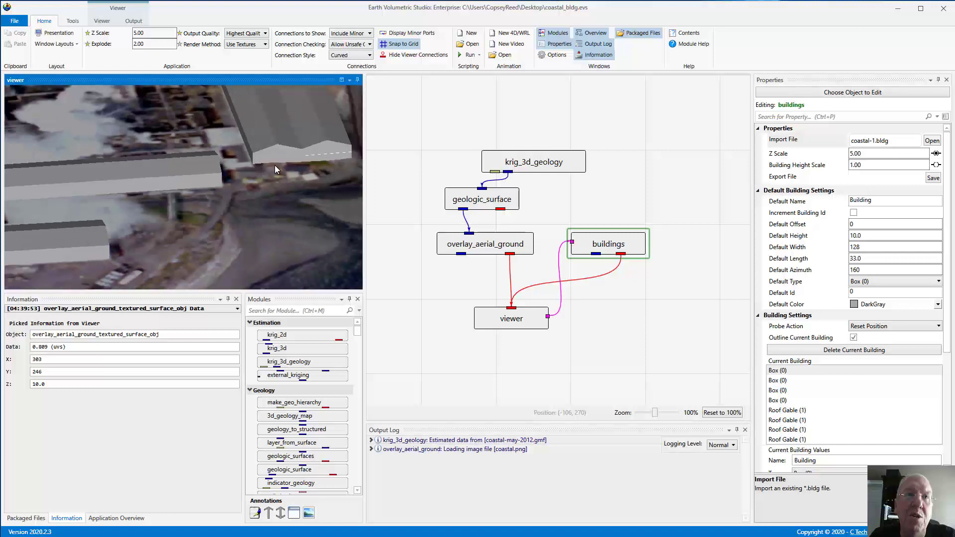
scroll(278, 171, "down", 5)
scroll(199, 183, "up", 2)
left_click_drag(192, 180, 199, 201)
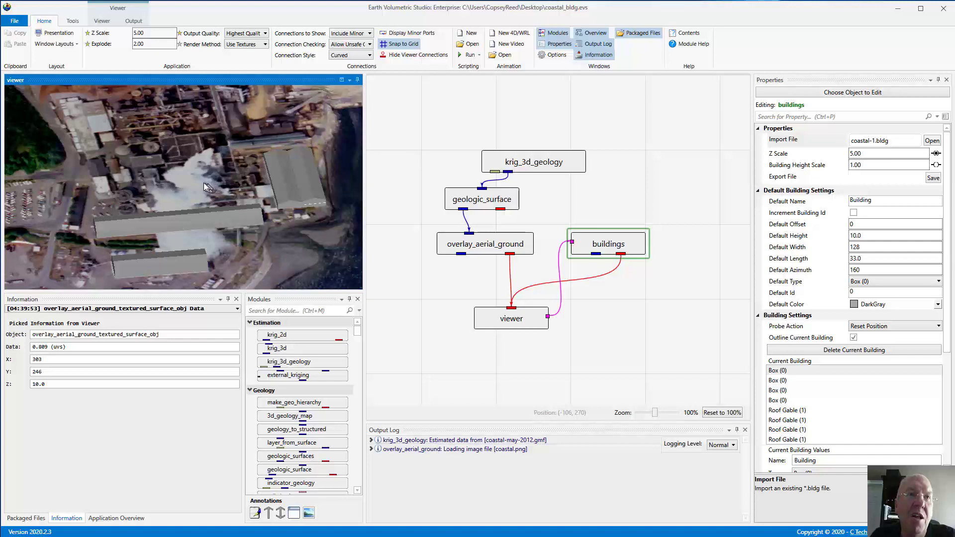
left_click_drag(178, 170, 179, 189)
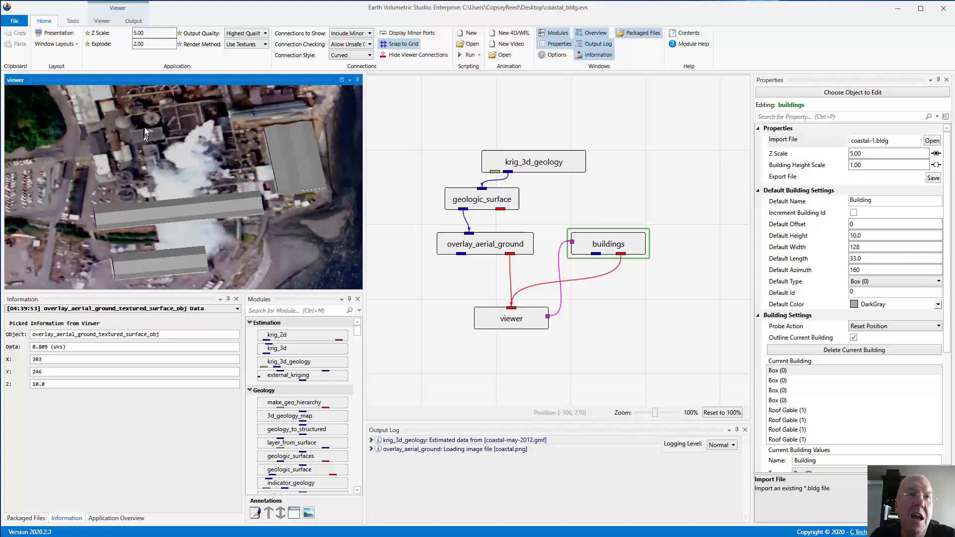
Step: Set the buildings module's probe action to Add Building and its default building type to 32 Sided Cylinder (8)
left_click_drag(150, 122, 159, 172)
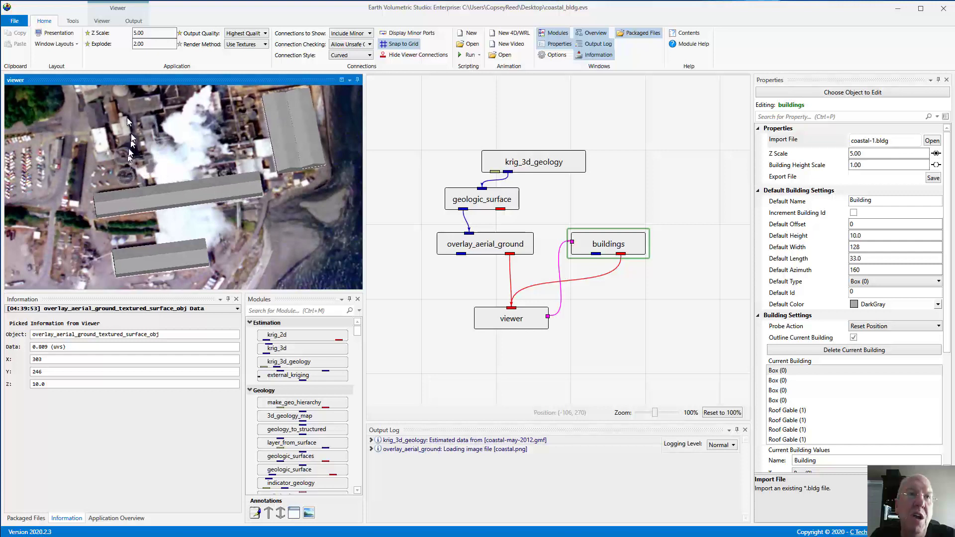
left_click_drag(135, 104, 134, 117)
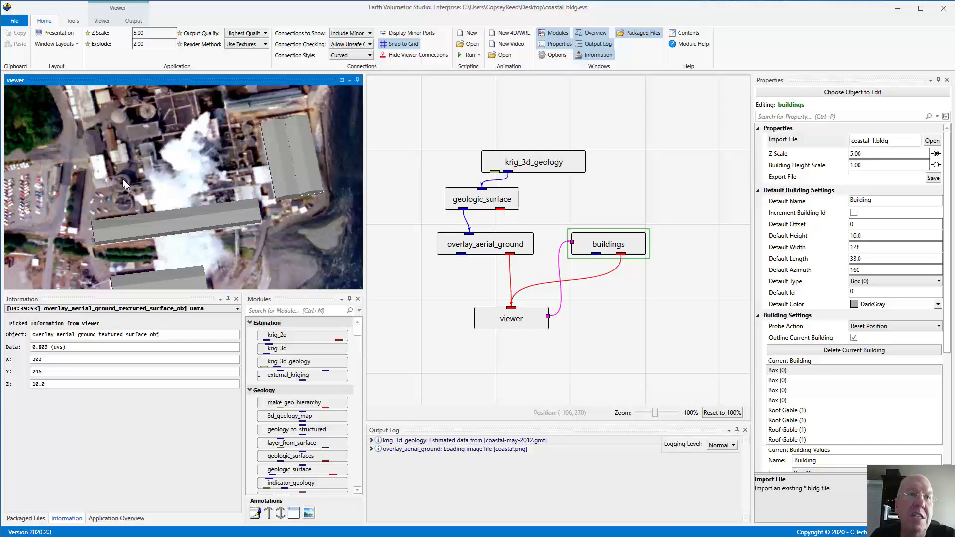
left_click_drag(281, 172, 279, 153)
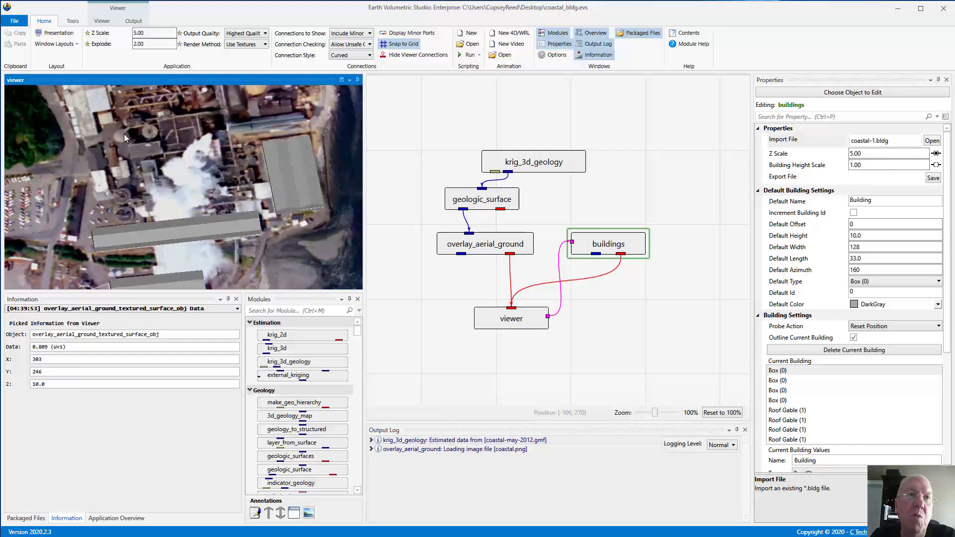
left_click_drag(123, 134, 142, 168)
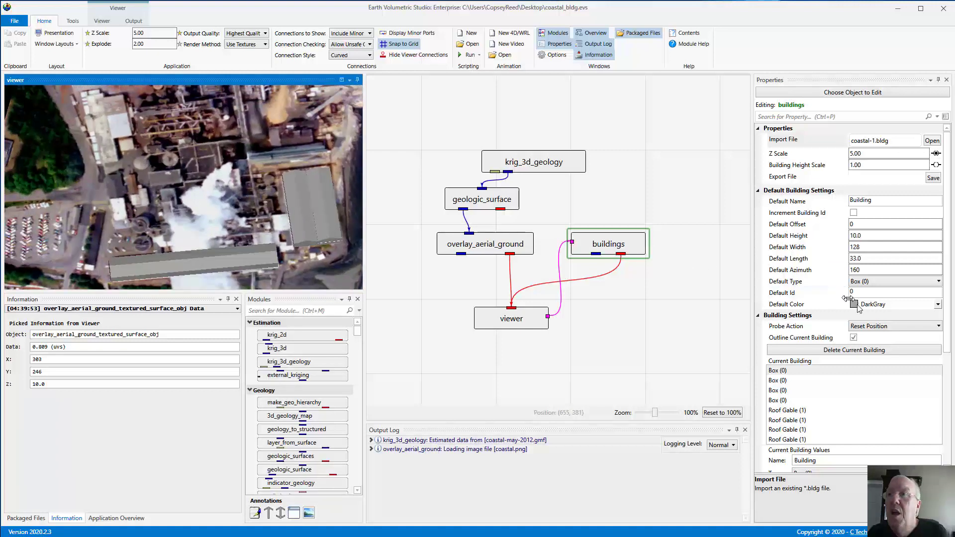
left_click(884, 326)
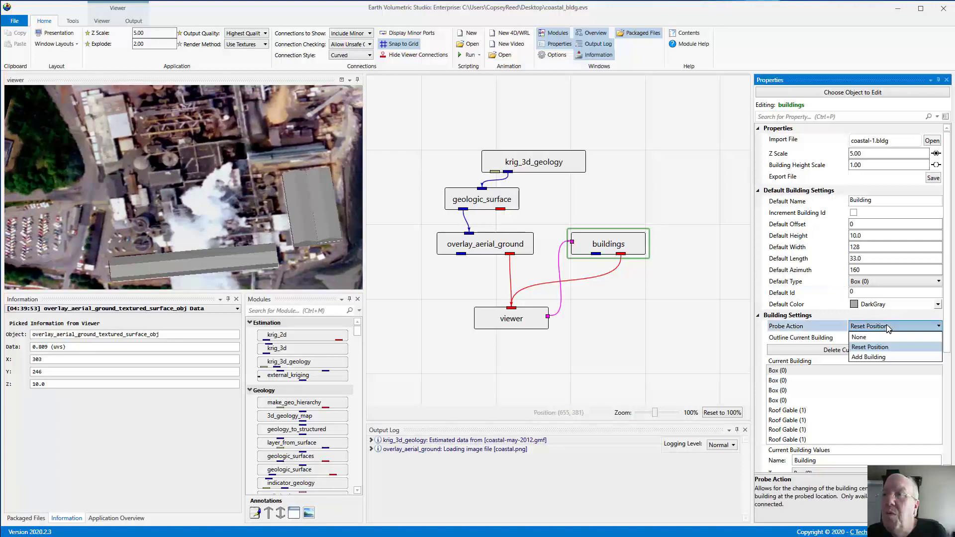
left_click(878, 356)
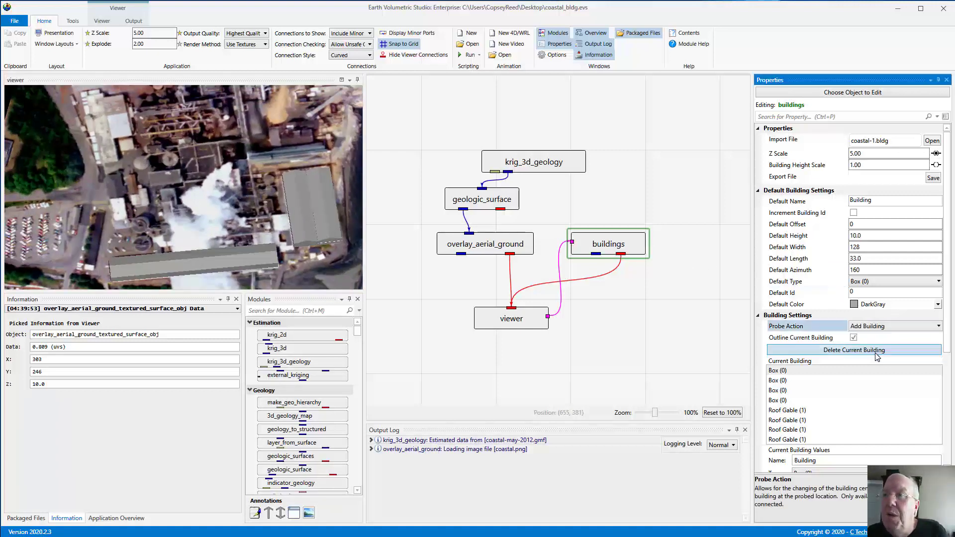
left_click(868, 282)
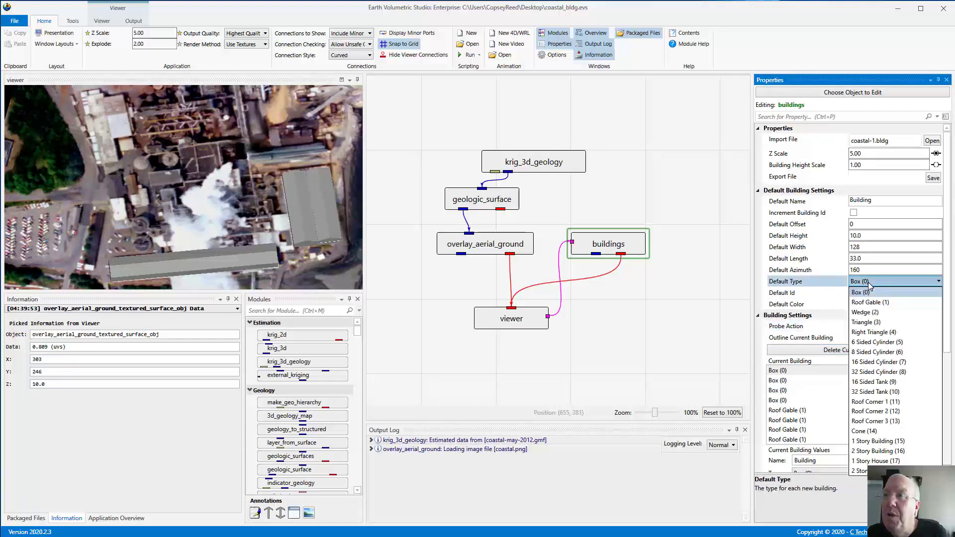
left_click(866, 374)
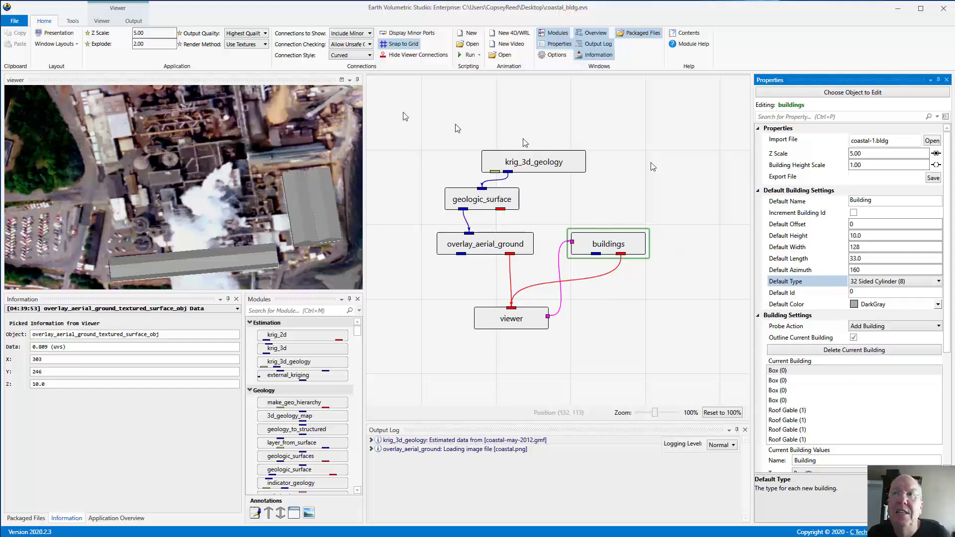
Step: Set the buildings probe action to None and turn on the viewer's distance measurement
left_click(868, 327)
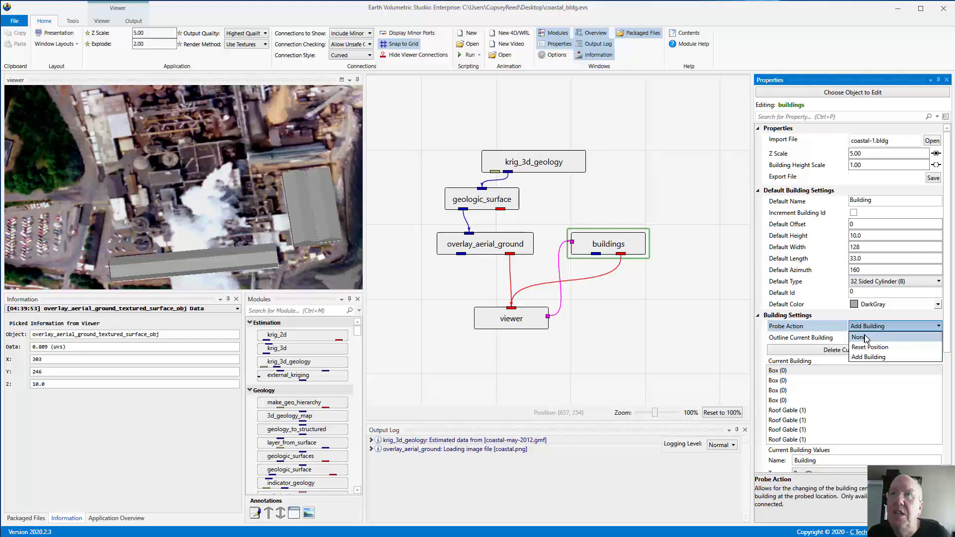
left_click(869, 335)
left_click(215, 78)
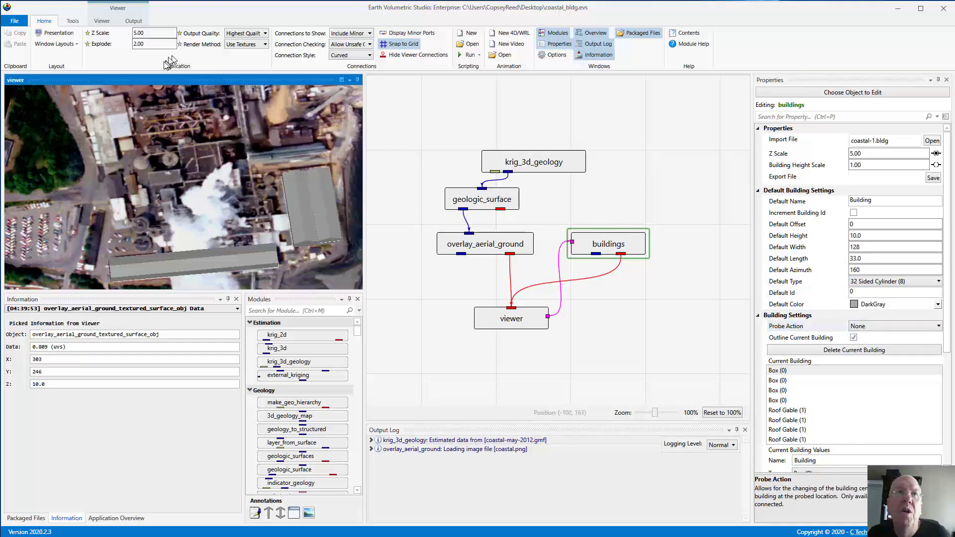
left_click(102, 22)
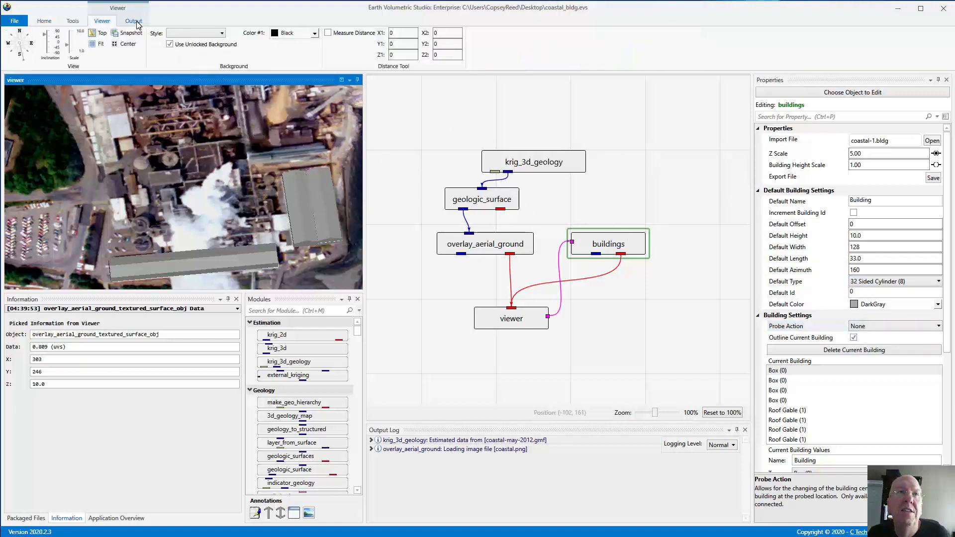
left_click(135, 23)
left_click(104, 22)
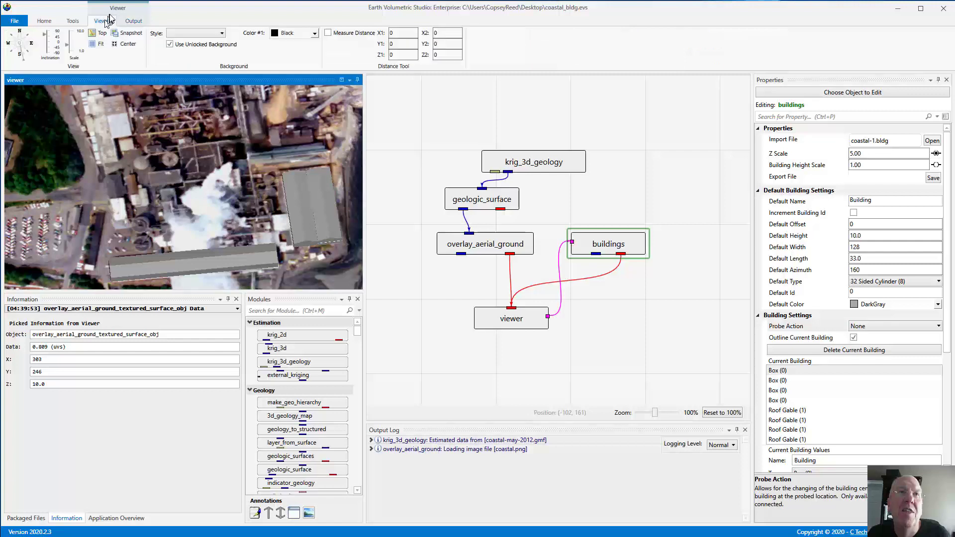
left_click(329, 34)
Step: Measure the diameter of the western of the two round tanks northwest of the white steam plume
scroll(159, 156, "up", 5)
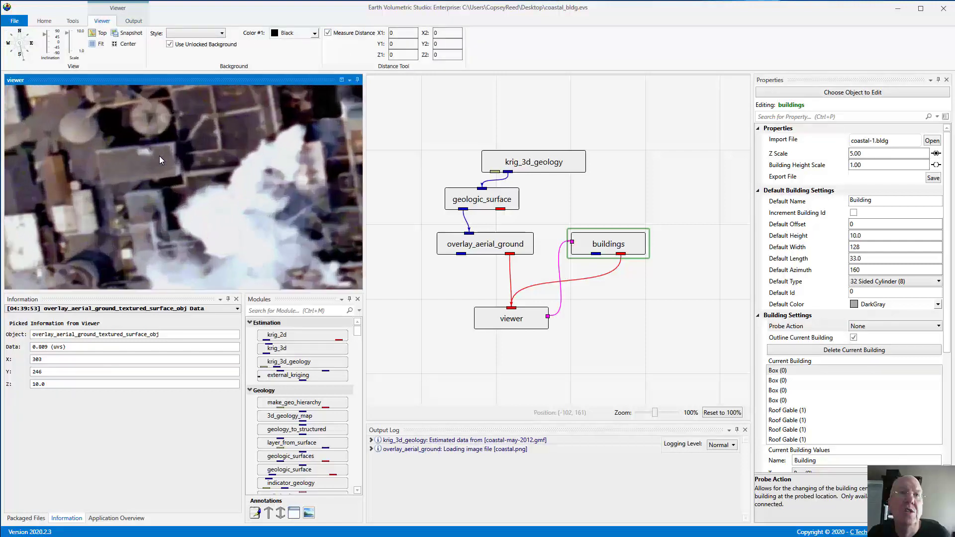
right_click_drag(167, 144, 268, 239)
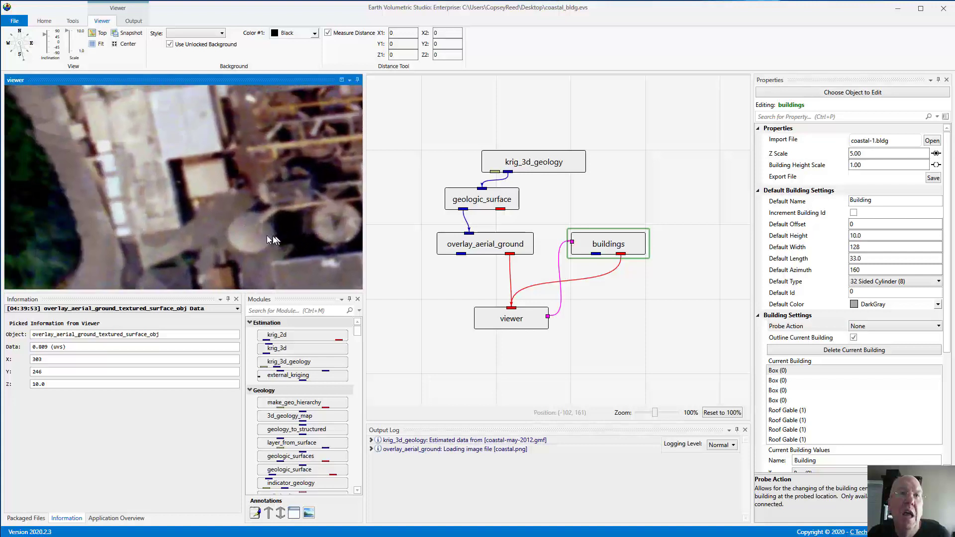
left_click(227, 237, "ctrl")
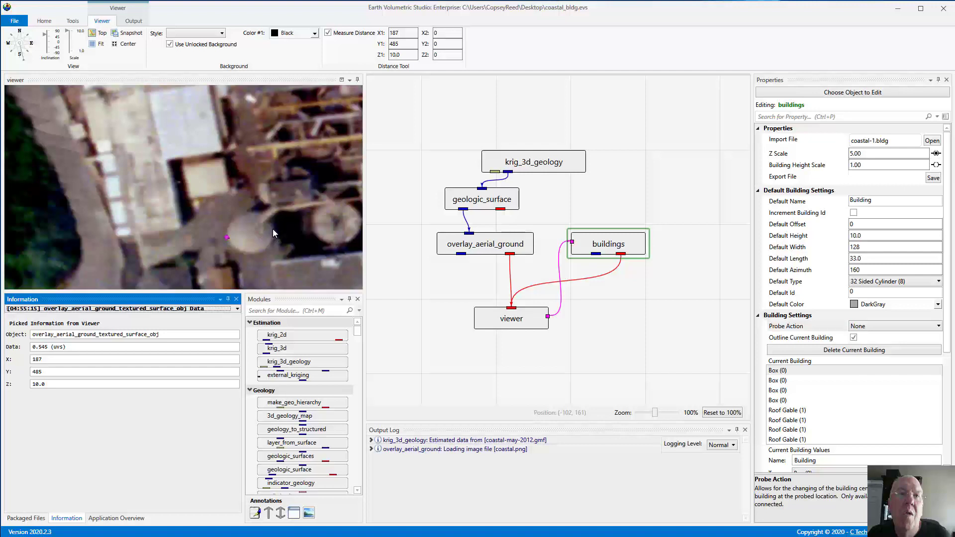
left_click(273, 229, "ctrl")
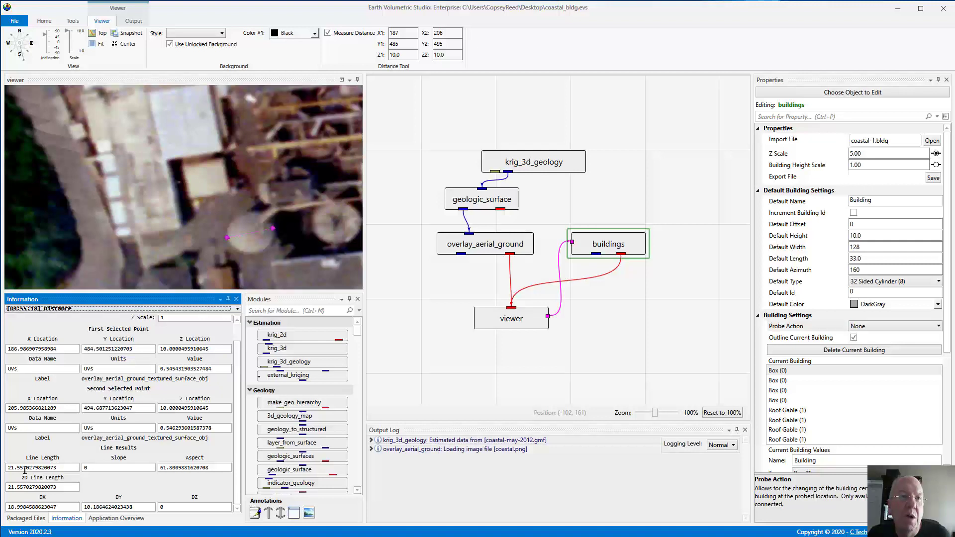
Step: Copy 21.55 from the measured line length into the default building width and default length
left_click_drag(23, 469, 8, 471)
key("ctrl+c")
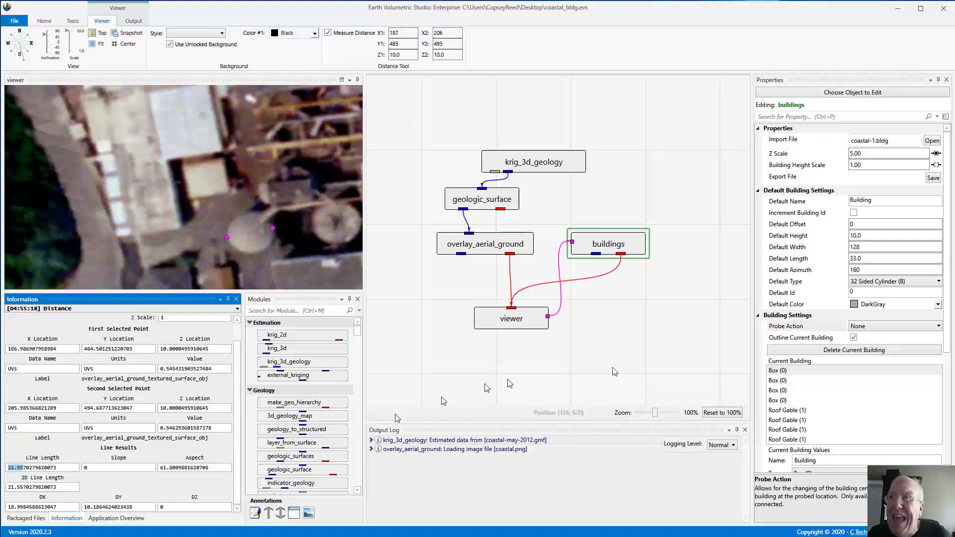
left_click(866, 247)
key("ctrl+v")
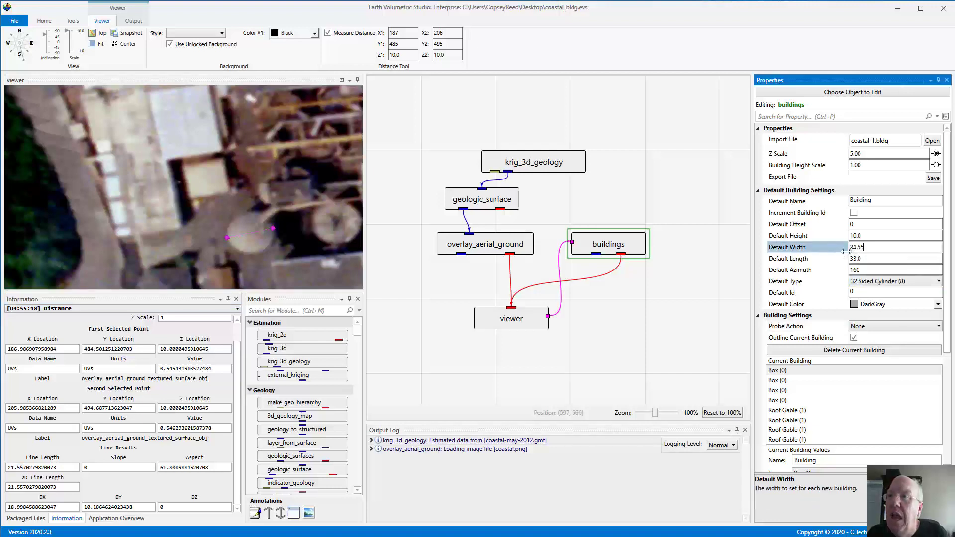
left_click(865, 256)
key("ctrl+v")
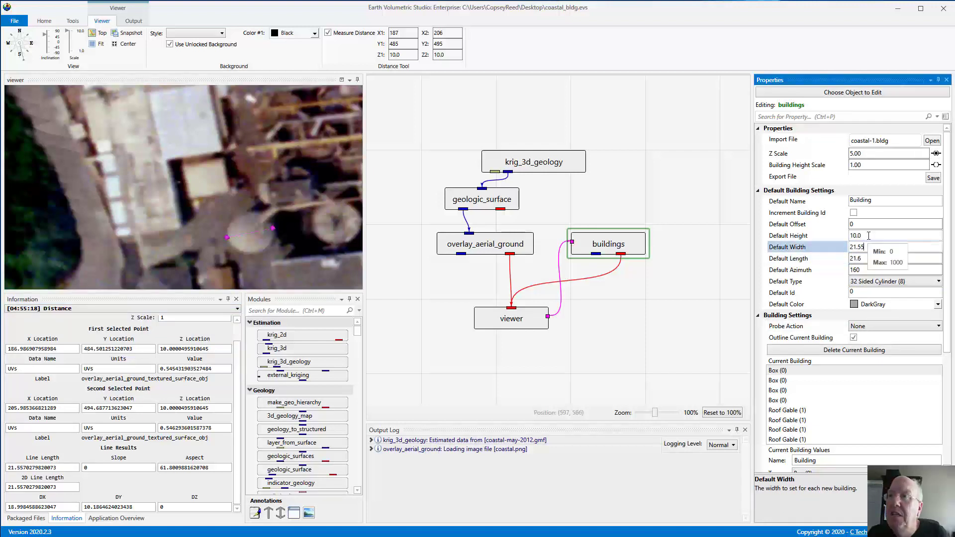
Step: Set the default building height to 25 and the default azimuth to 0, and turn off the distance measurement
left_click(840, 238)
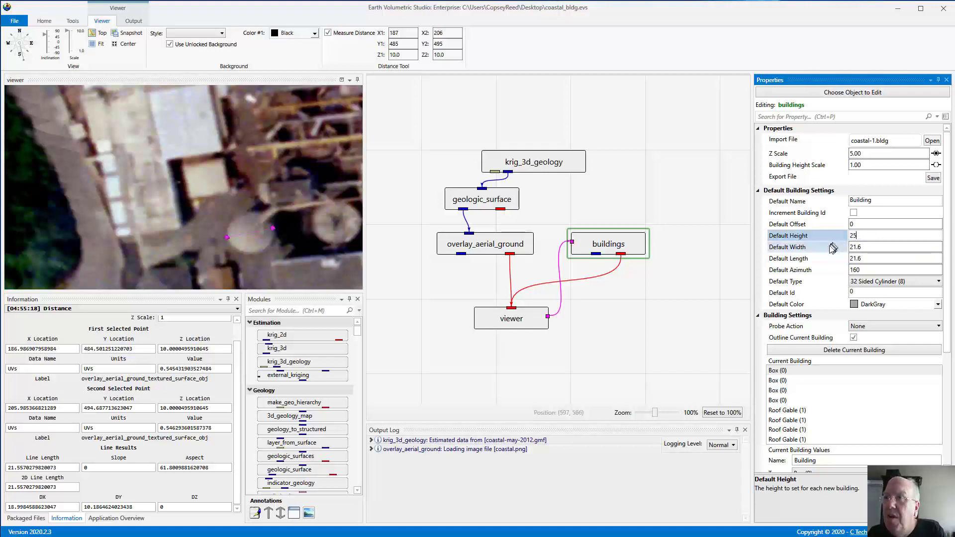
left_click(862, 270)
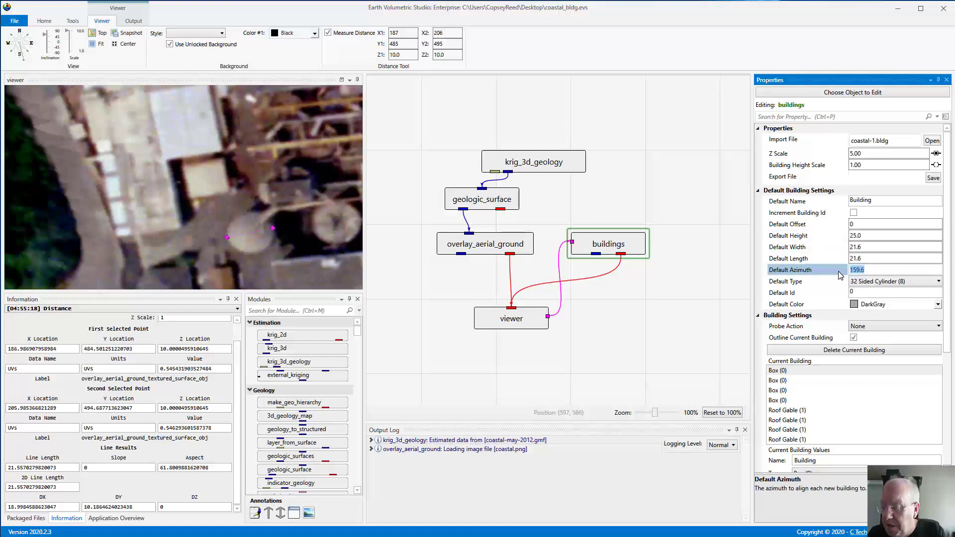
type("0")
key("Return")
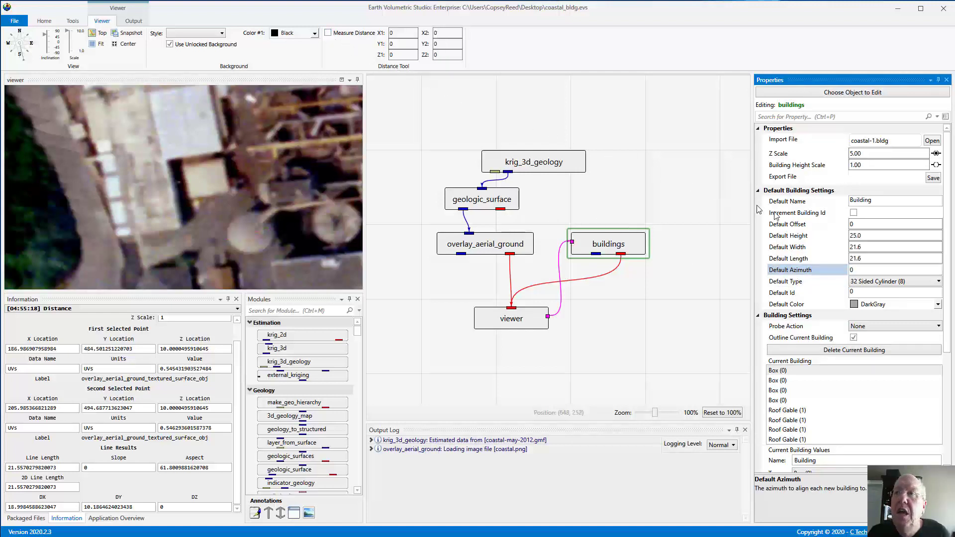
Step: Set the probe action to Add Building and place a 32-sided cylinder at the centre of the measured tank
left_click(866, 328)
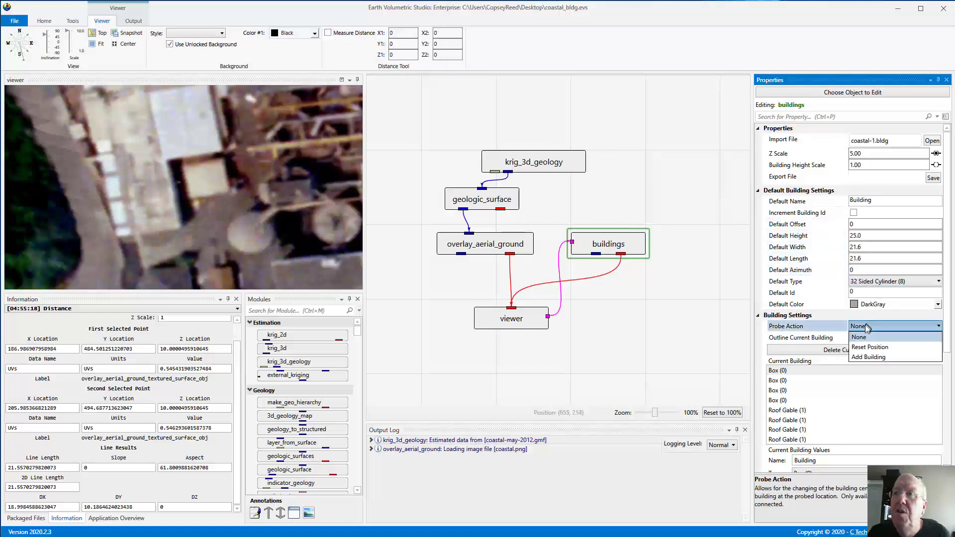
left_click(864, 357)
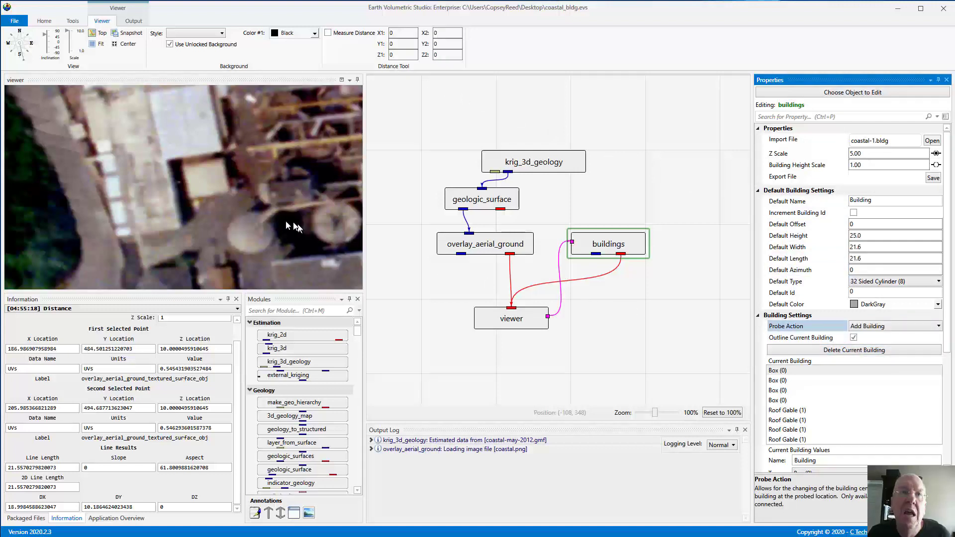
left_click(250, 231, "ctrl")
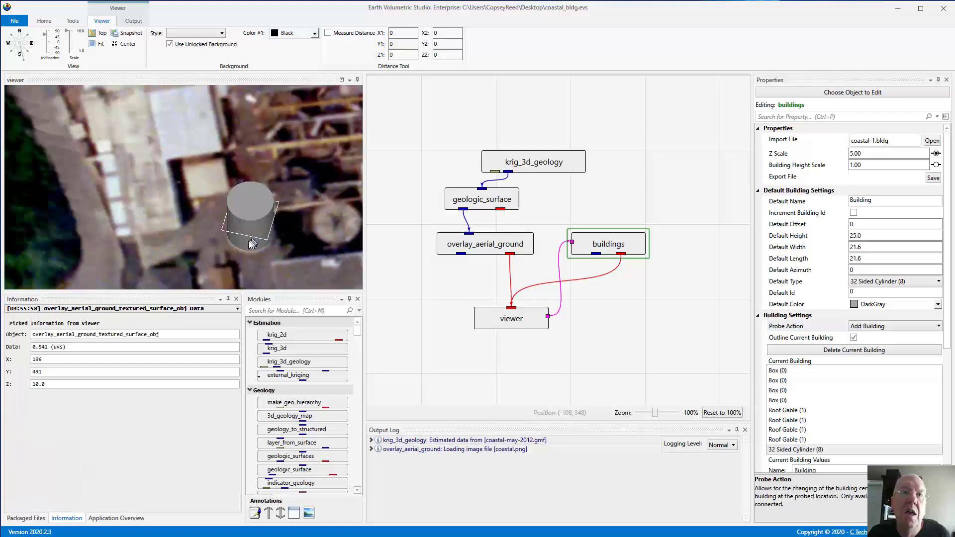
Step: Check the new cylinder from overhead with north up and set its Y coordinate to 490
right_click_drag(253, 225, 264, 126)
left_click_drag(256, 236, 265, 216)
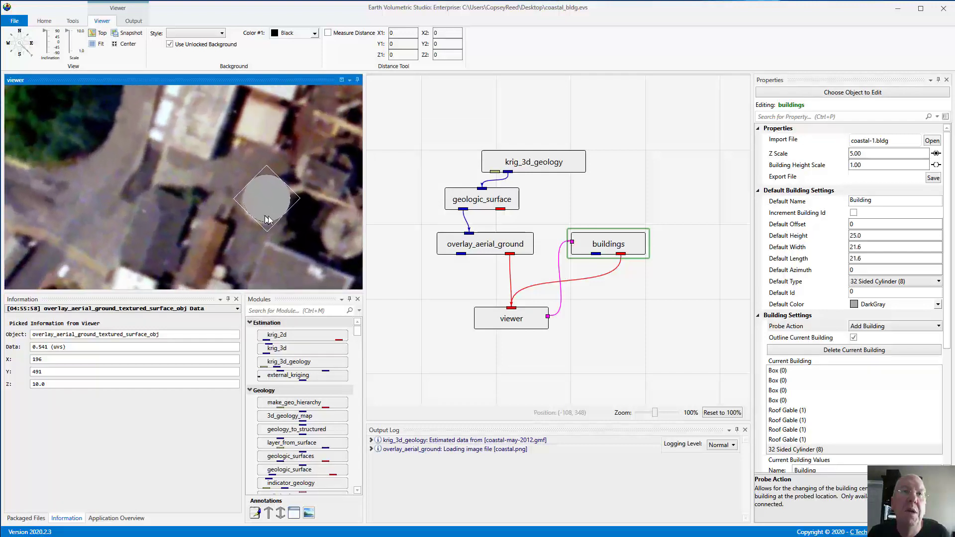
left_click(20, 56)
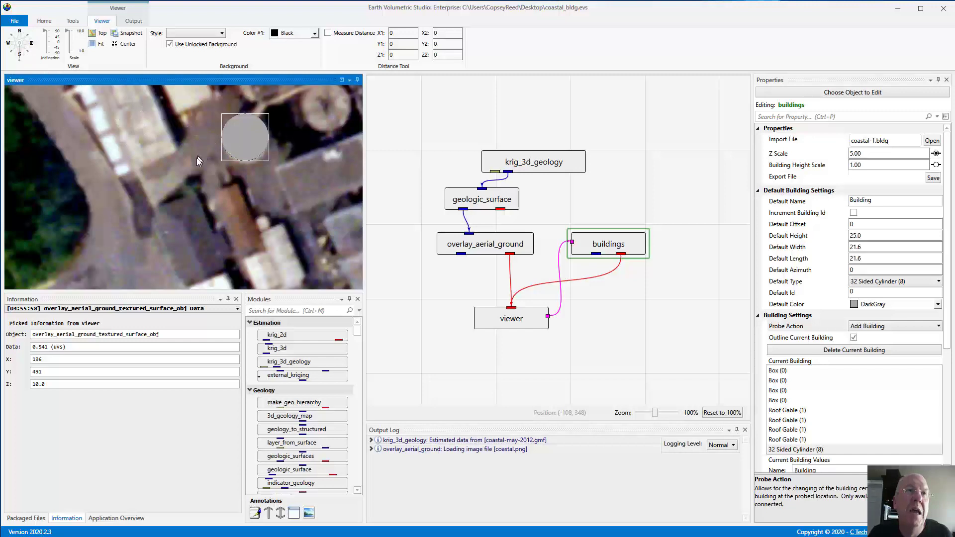
middle_click_drag(196, 158, 157, 211)
scroll(238, 187, "up", 3)
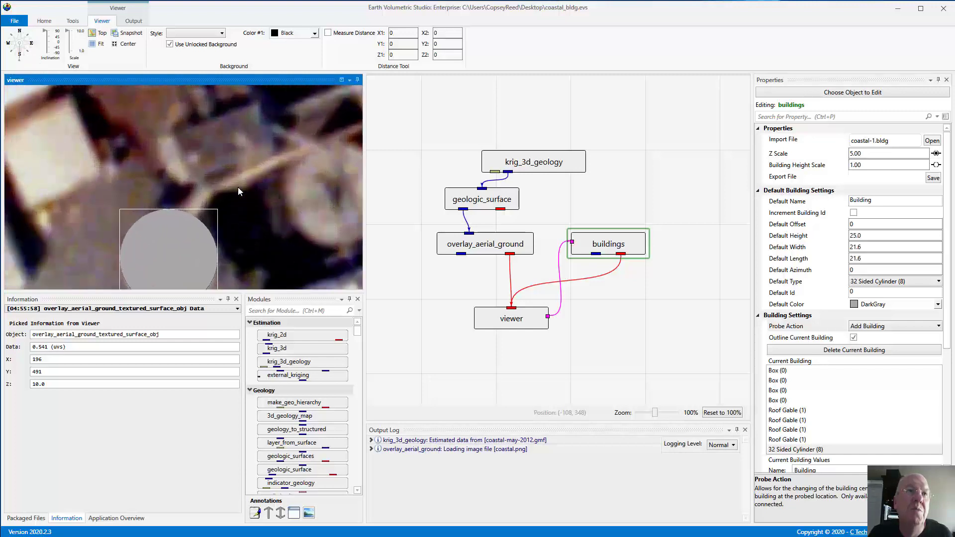
middle_click_drag(237, 187, 243, 150)
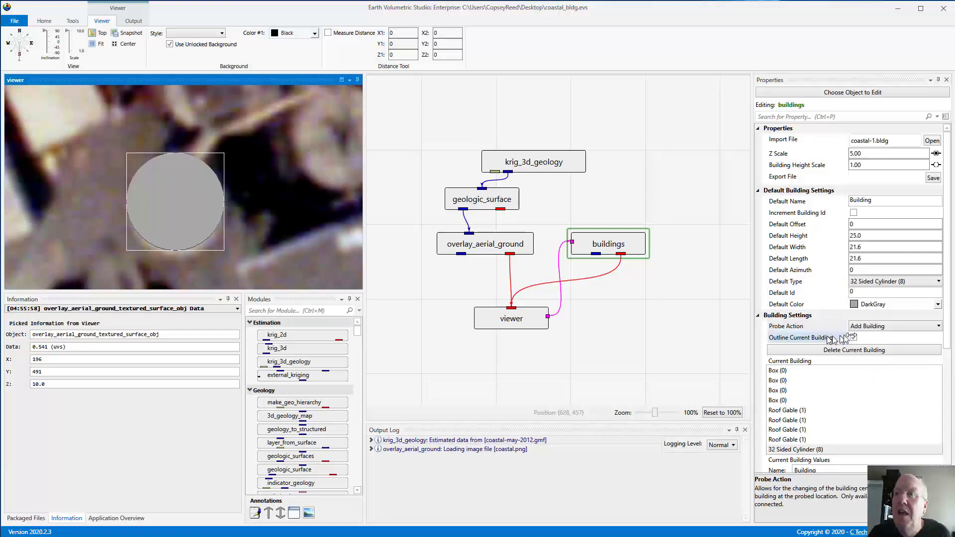
scroll(947, 329, "down", 5)
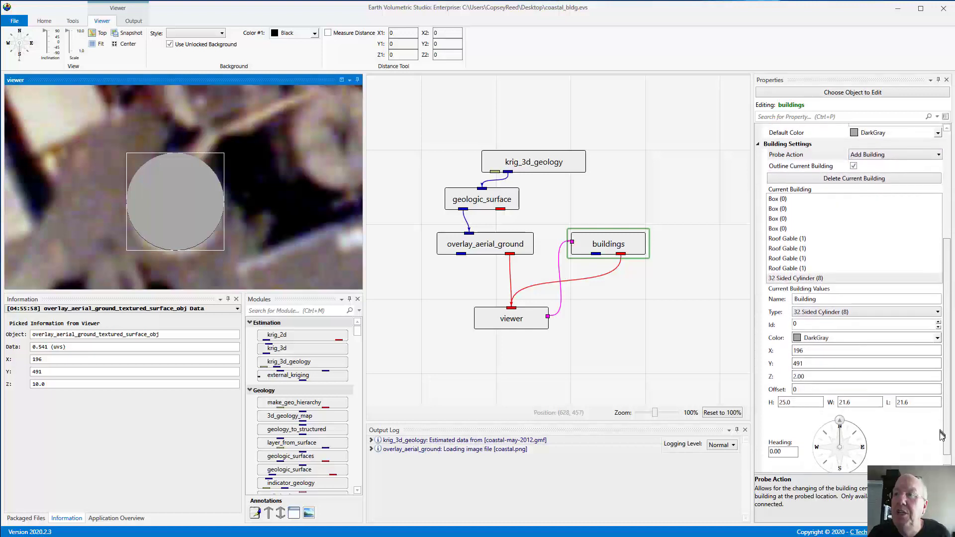
left_click(816, 361)
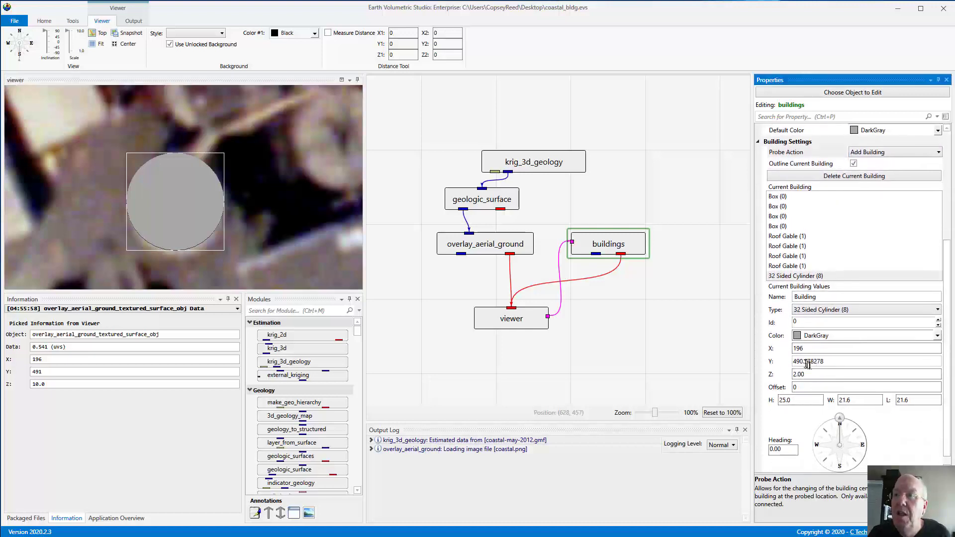
left_click_drag(805, 362, 873, 363)
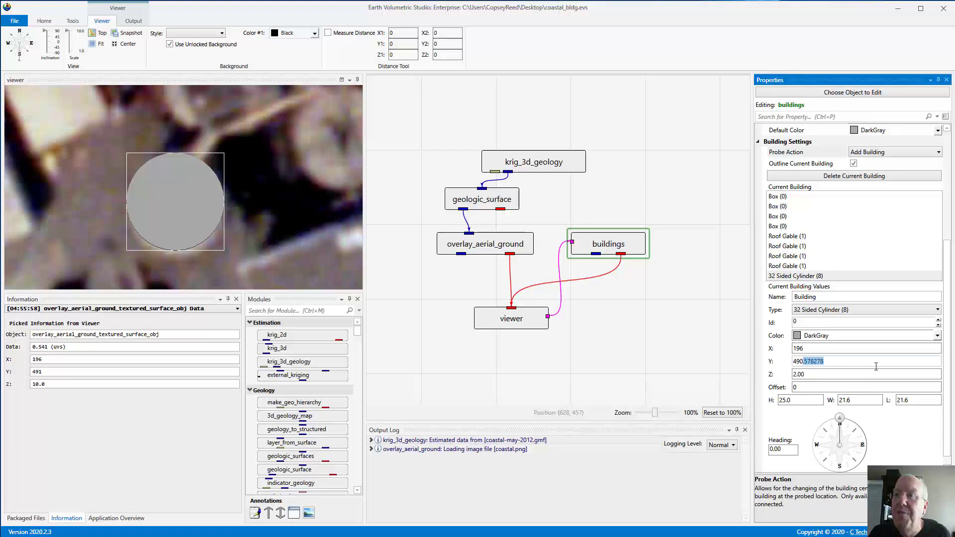
key("BackSpace")
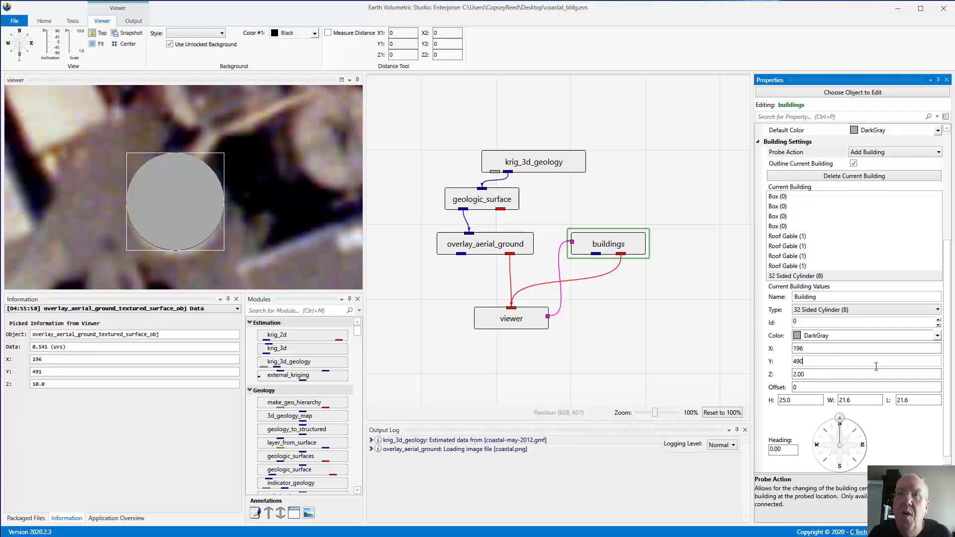
left_click(695, 322)
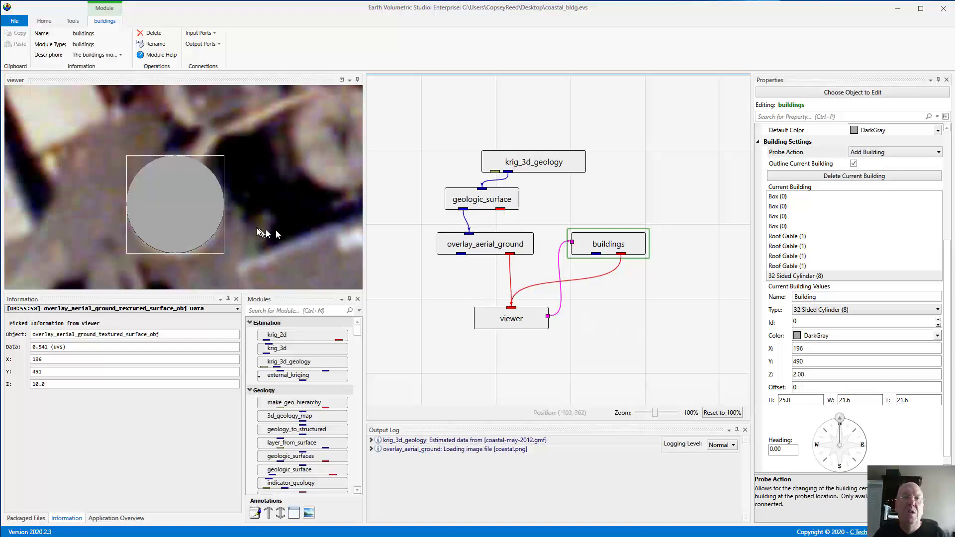
scroll(254, 221, "down", 10)
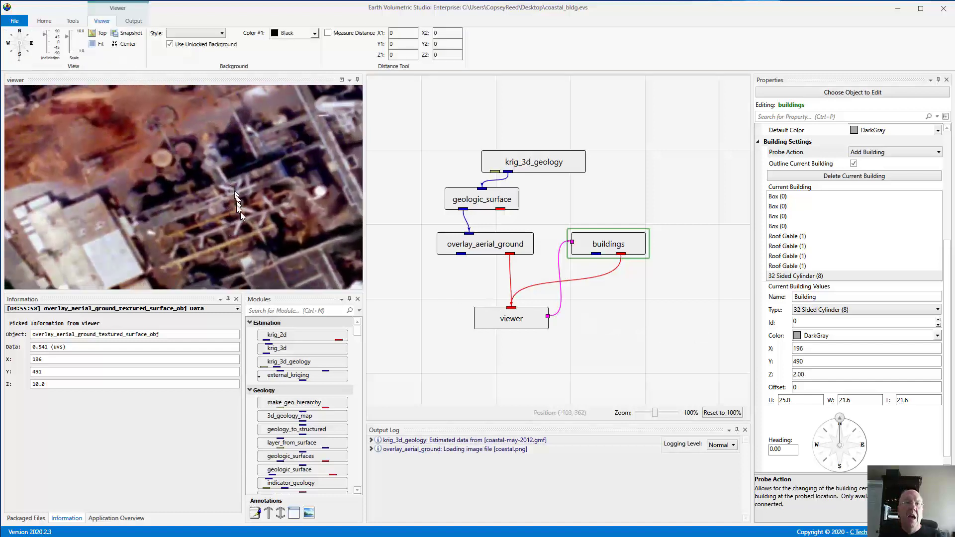
Step: Widen the Modules panel and delete the red connection from the buildings module to the viewer
scroll(241, 212, "up", 5)
left_click_drag(248, 210, 294, 164)
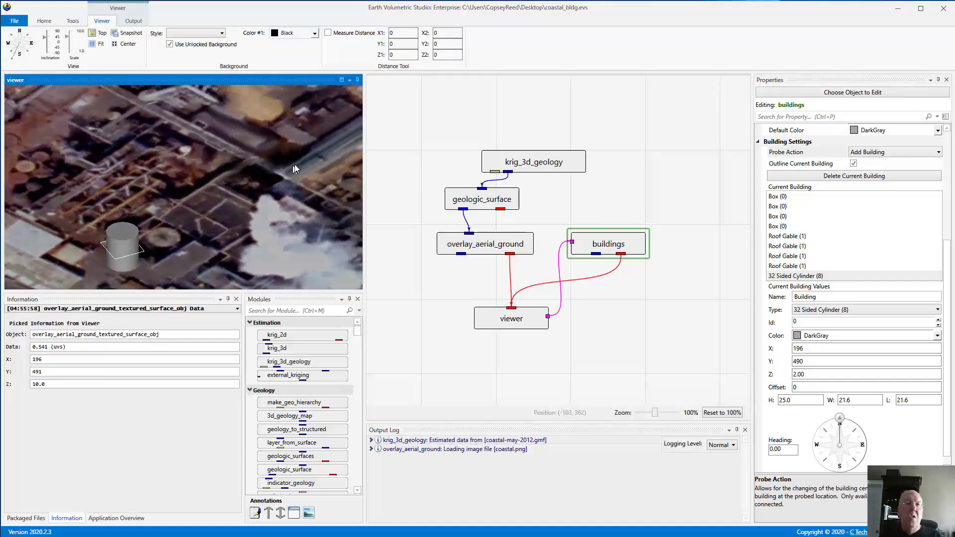
scroll(243, 163, "down", 5)
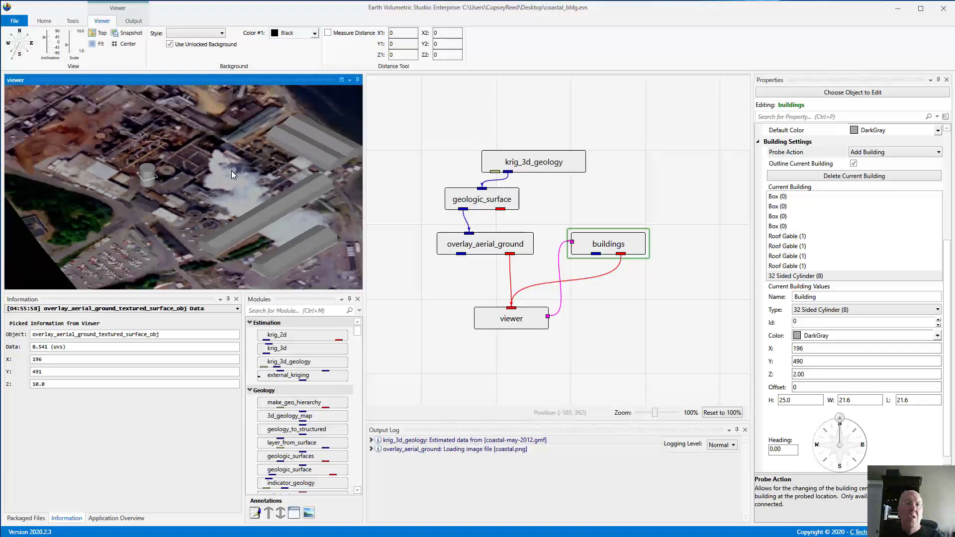
left_click_drag(231, 171, 231, 193)
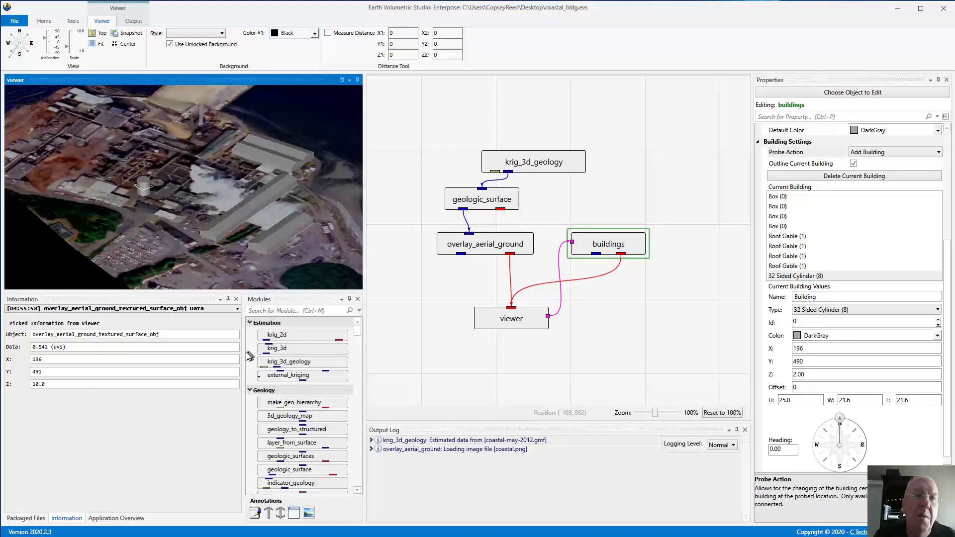
left_click_drag(244, 352, 200, 353)
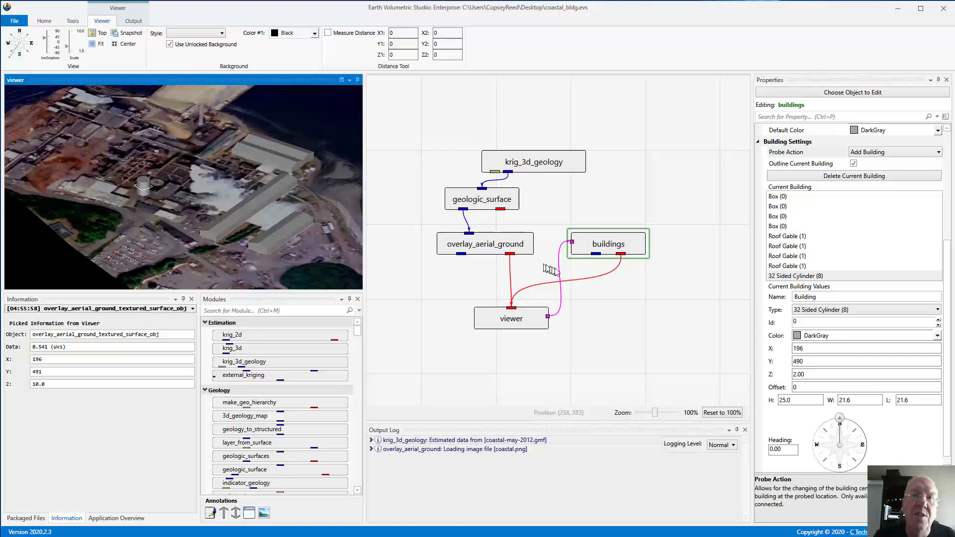
right_click(597, 281)
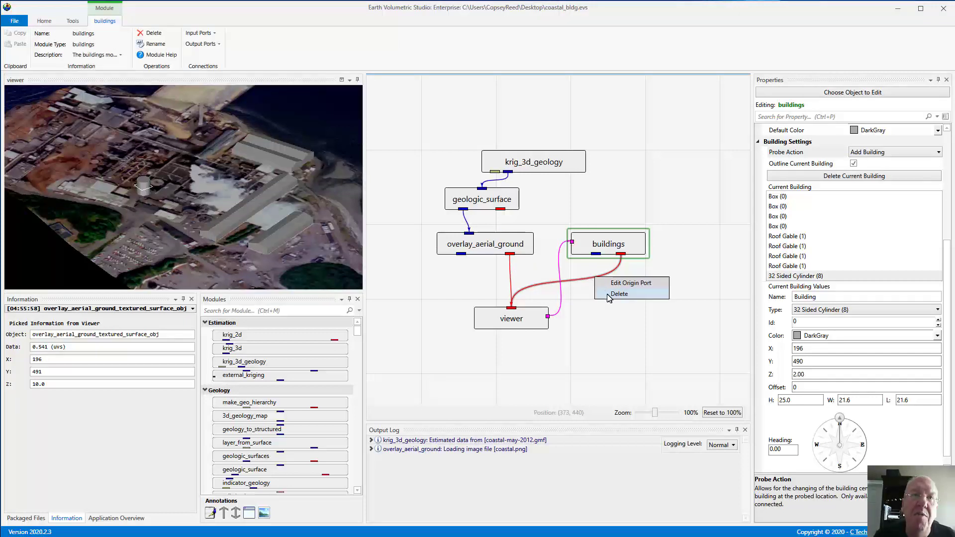
left_click(608, 294)
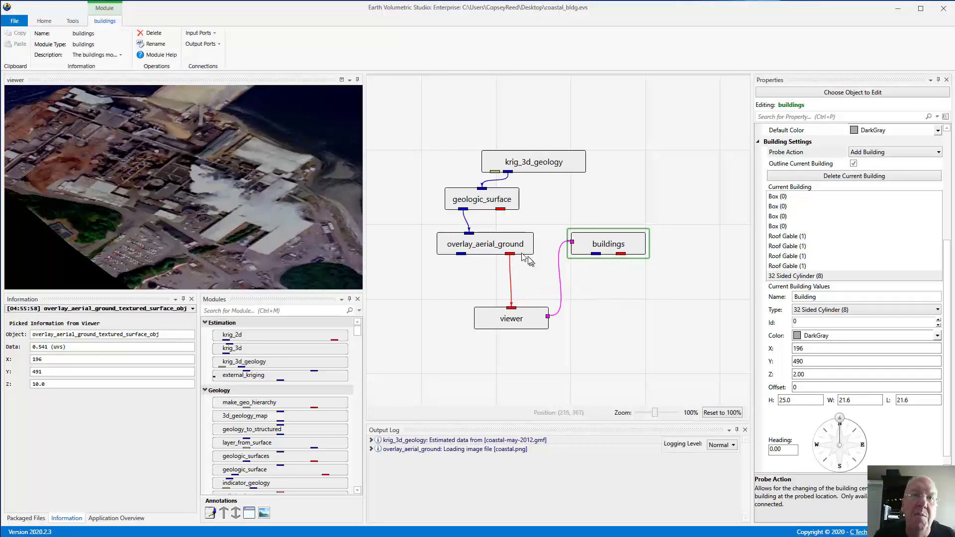
Step: Duplicate the overlay_aerial_ground module and connect the copy between the buildings module's blue output and the viewer's red input
left_click(498, 243)
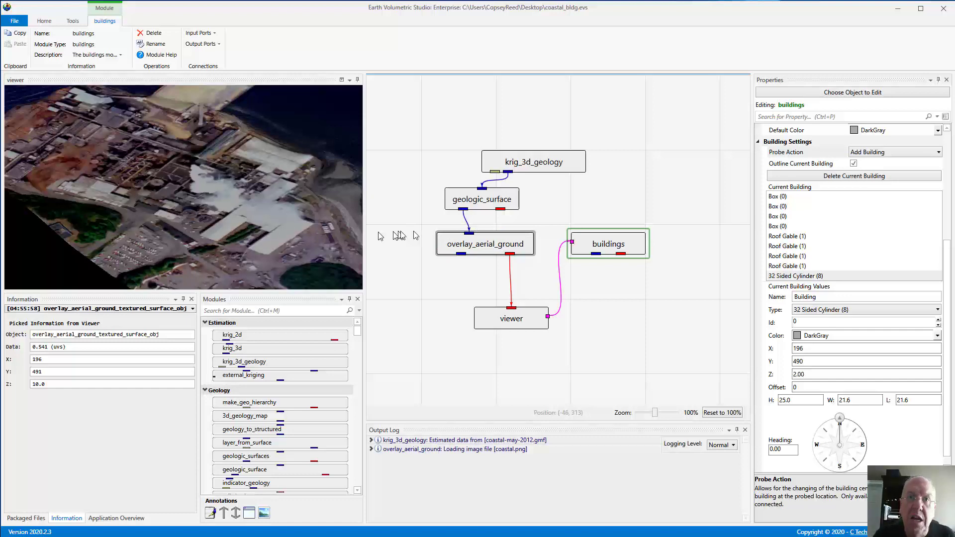
left_click(490, 242)
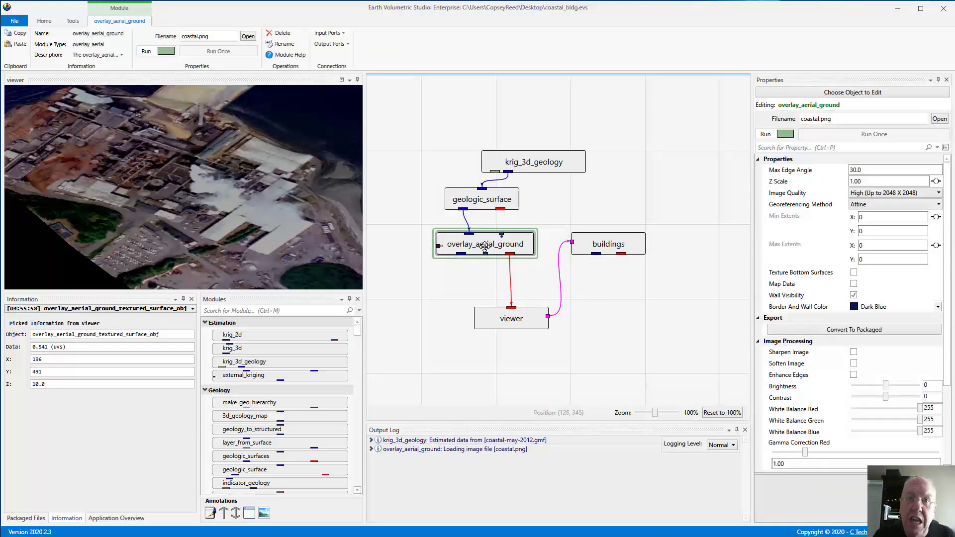
key("ctrl+c")
key("ctrl+v")
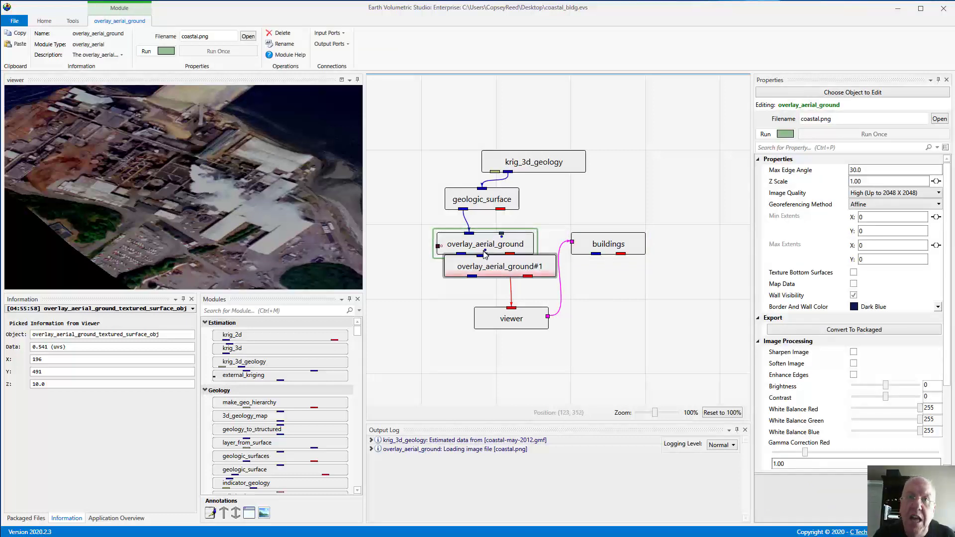
left_click_drag(486, 264, 531, 297)
left_click(219, 217)
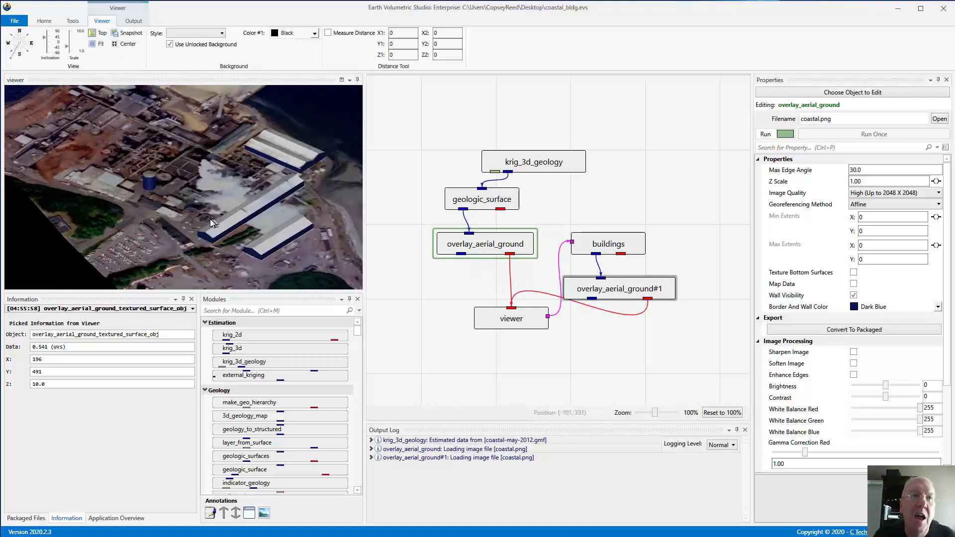
left_click_drag(213, 223, 127, 210)
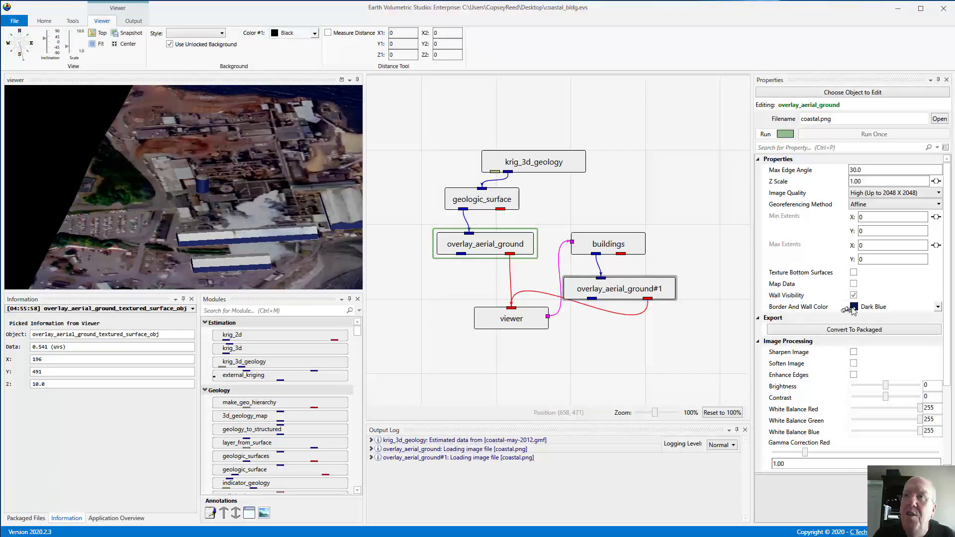
Step: Set the border and wall color of overlay_aerial_ground#1 to the darkest gray shade of the White theme color
left_click(642, 289)
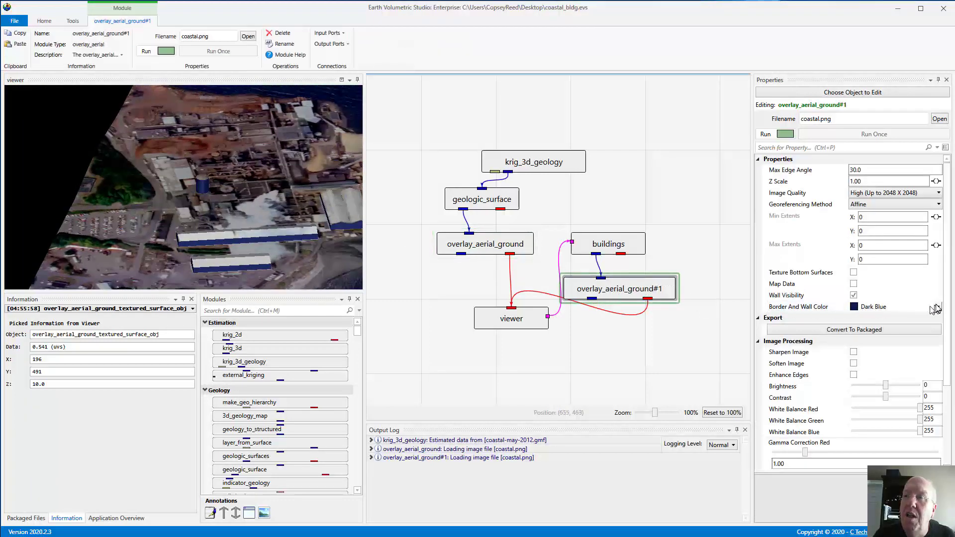
left_click(938, 308)
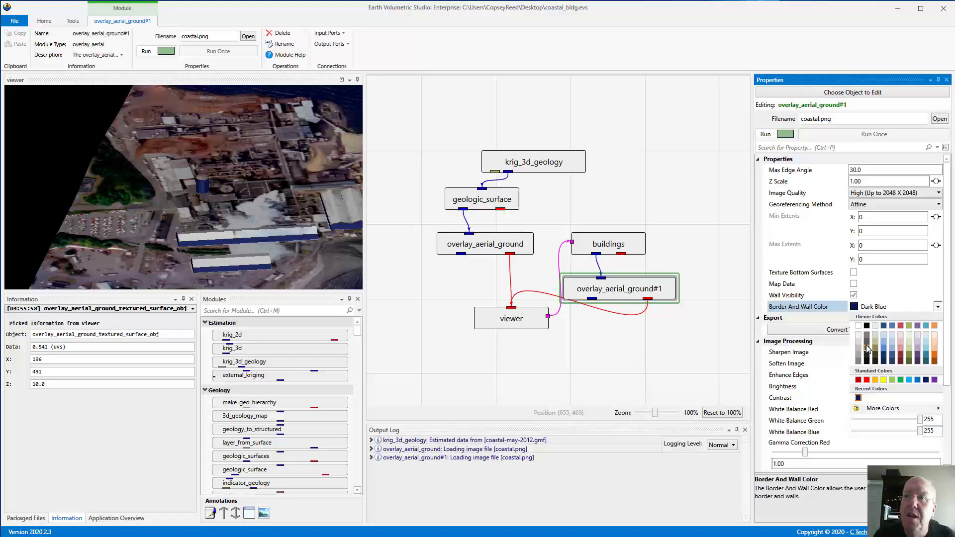
left_click(858, 361)
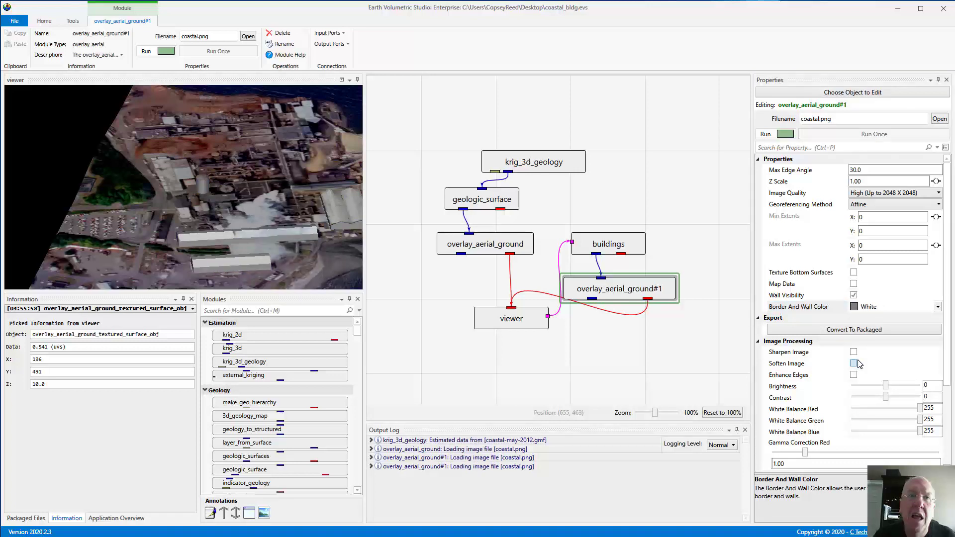
Step: Examine the image-draped roofs and gray building walls from overhead and from low oblique angles around the site
left_click_drag(220, 242, 186, 167)
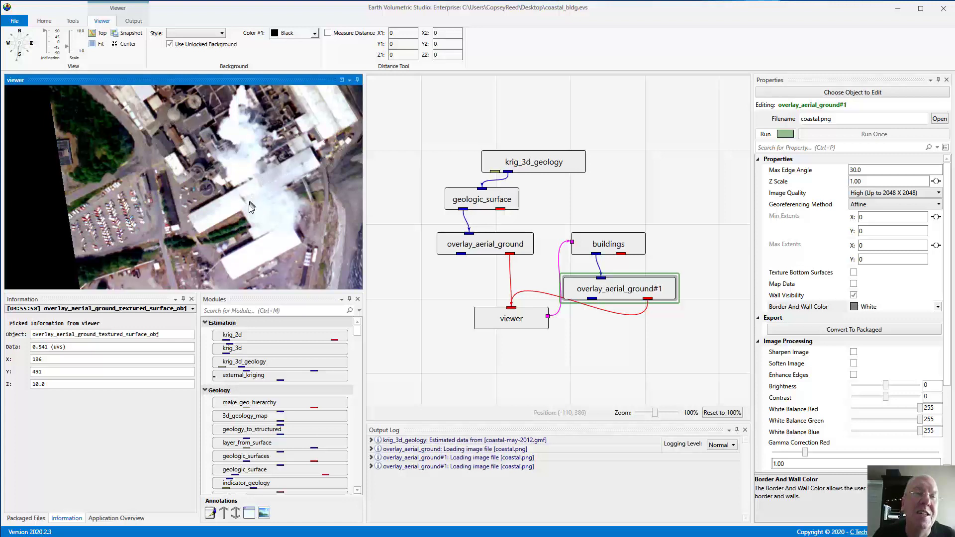
left_click_drag(247, 206, 113, 92)
mouse_move(210, 172)
left_mouse_down()
mouse_move(237, 190)
mouse_move(197, 169)
mouse_move(222, 180)
left_mouse_up()
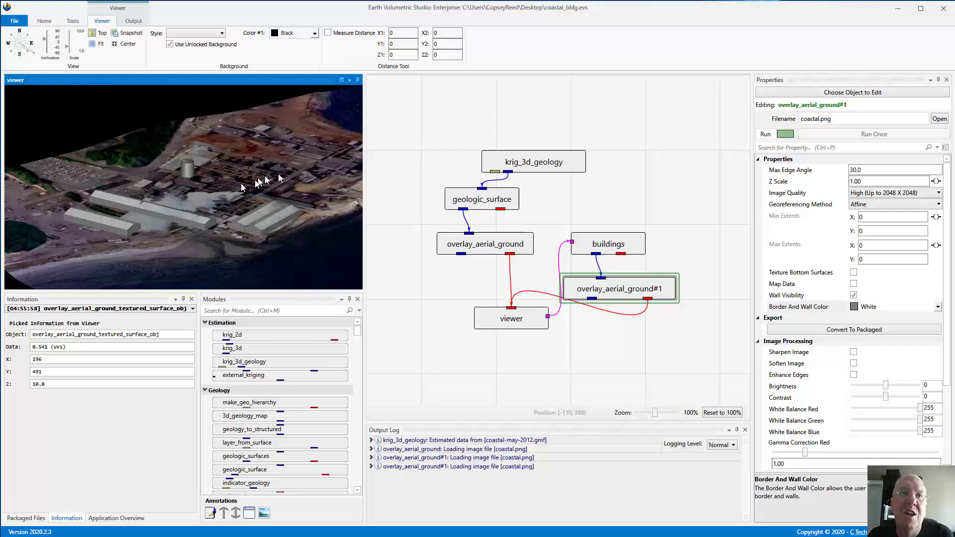
left_click_drag(264, 175, 211, 227)
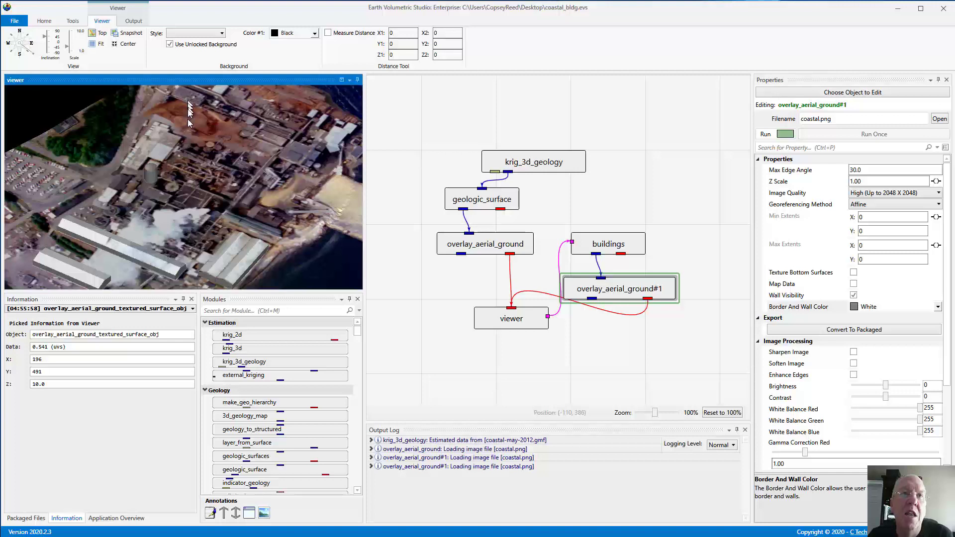
left_click_drag(189, 174, 206, 188)
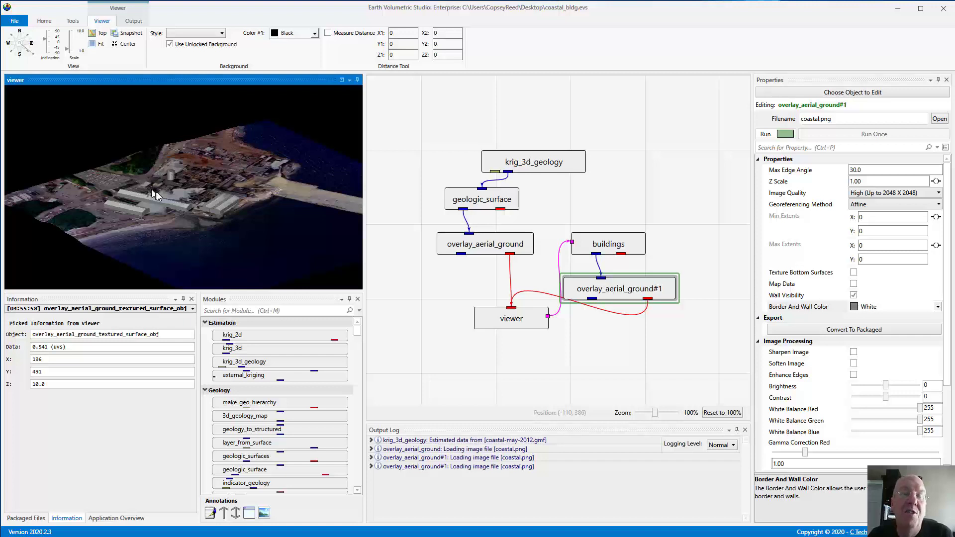
left_click_drag(164, 195, 142, 201)
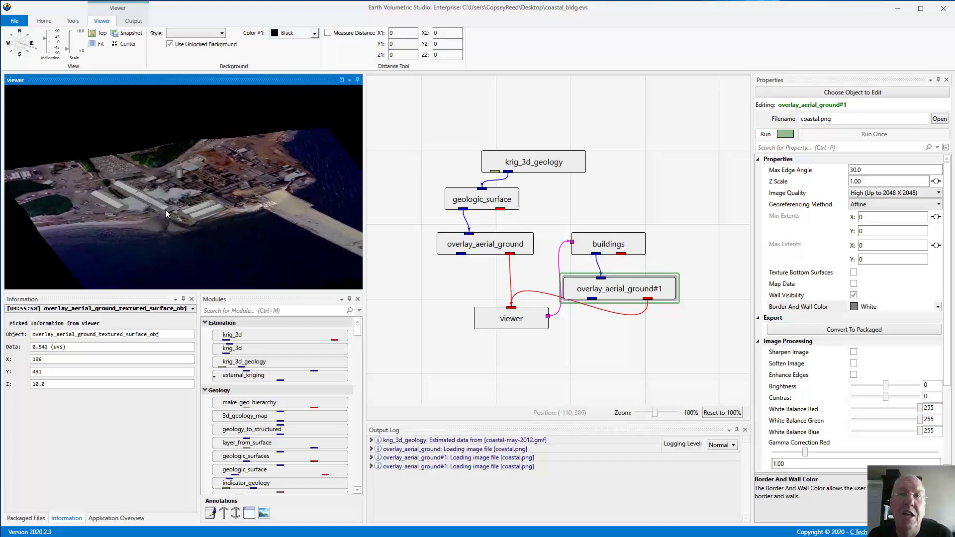
Step: Lighten the border and wall color of overlay_aerial_ground#1 to a paler gray shade of White and check the walls up close
left_click(855, 328)
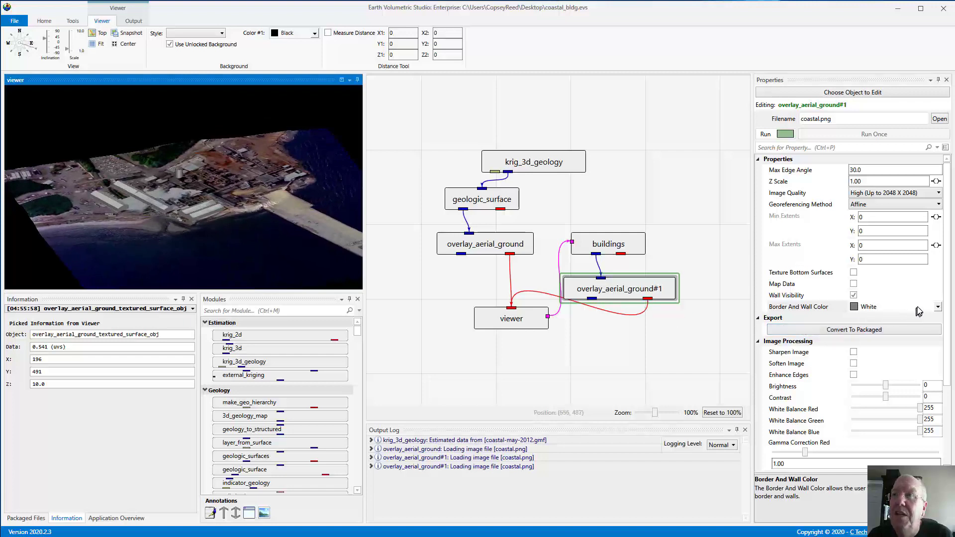
left_click(937, 307)
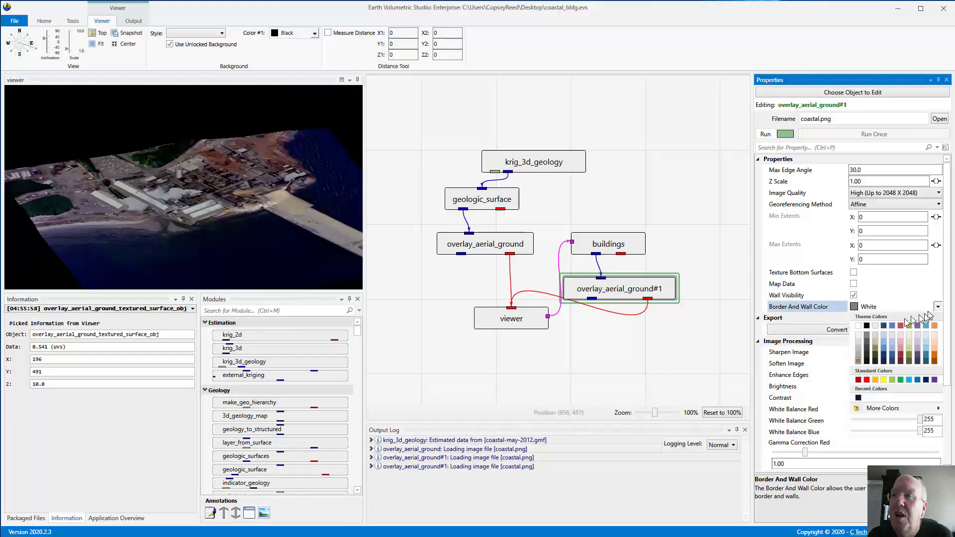
left_click(857, 352)
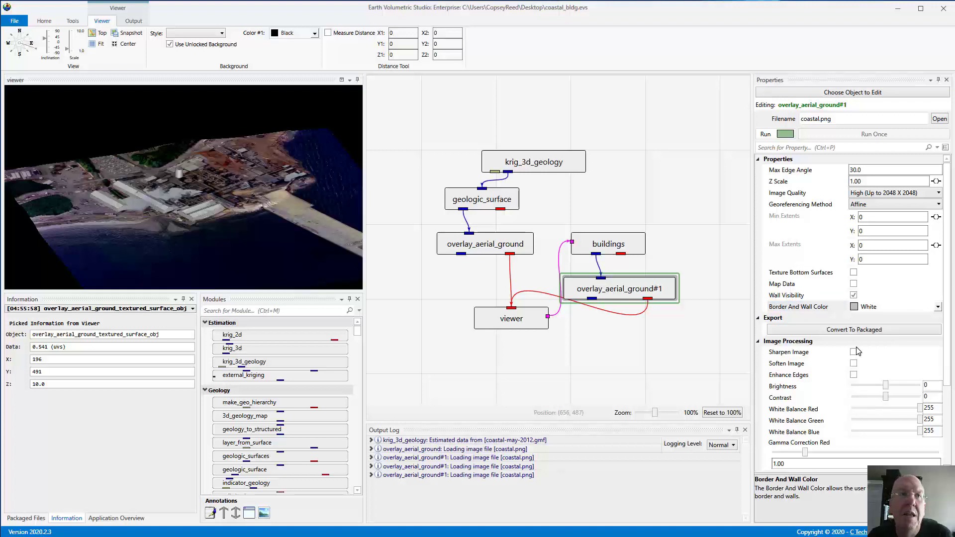
left_click_drag(189, 223, 217, 224)
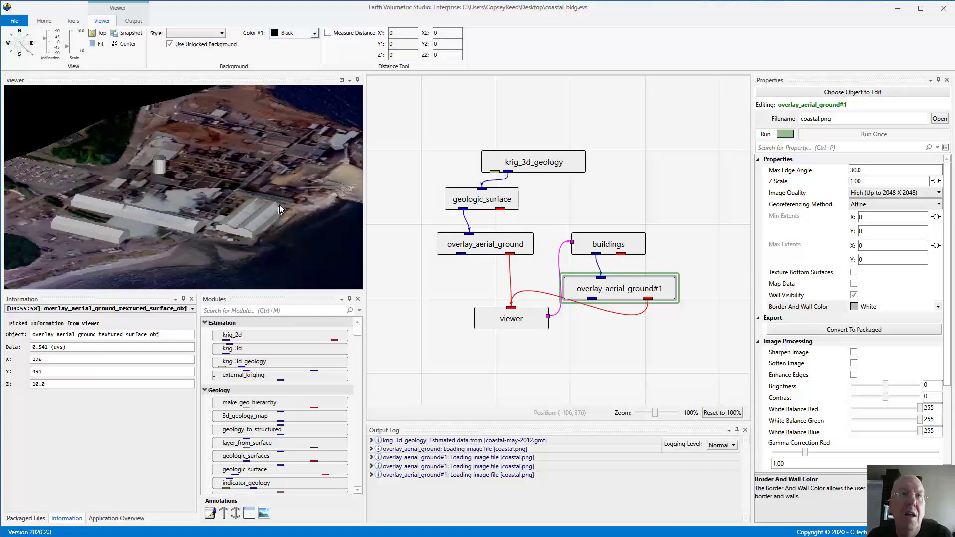
left_click_drag(279, 204, 288, 199)
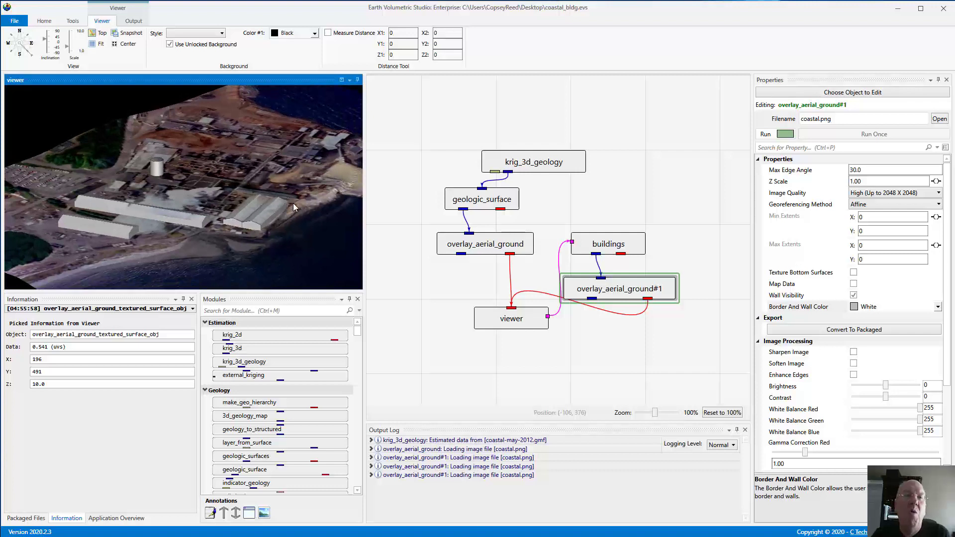